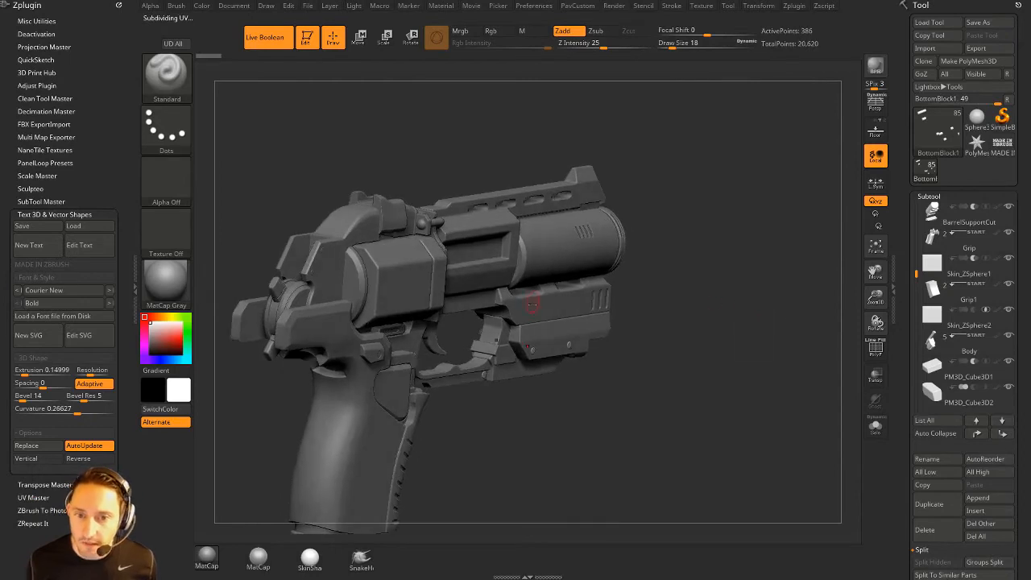
Step: Select the BarrelSupport block under the barrel and insert a Cylinder12 primitive on its side near the trigger guard
{"action": "left_click_drag", "start_coordinate": [698, 321], "coordinate": [657, 315], "text": "shift"}
{"action": "left_click", "coordinate": [619, 328], "text": "alt"}
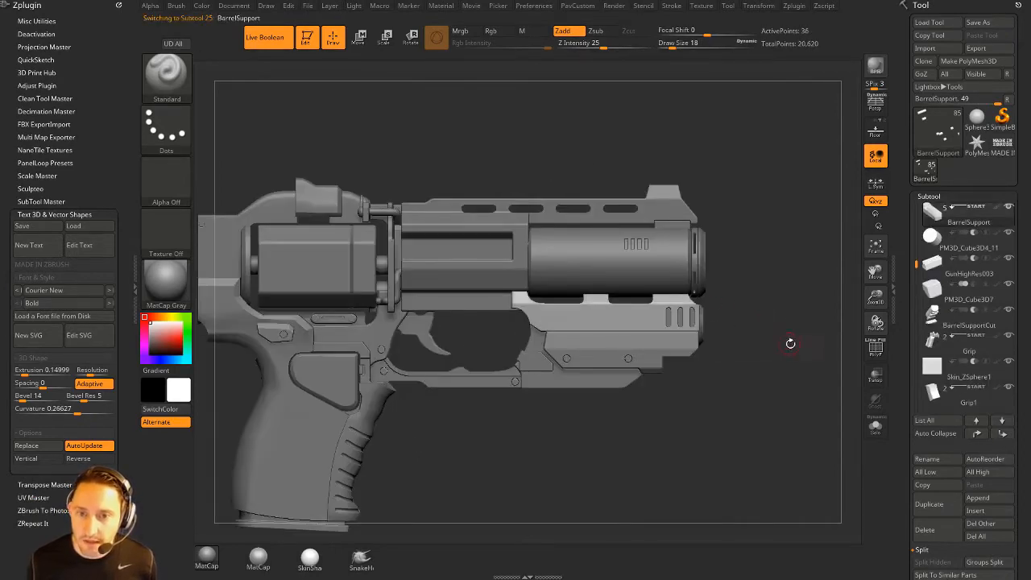
{"action": "left_click_drag", "start_coordinate": [825, 353], "coordinate": [759, 333], "text": "alt"}
{"action": "key", "text": "1"}
{"action": "key", "text": "m"}
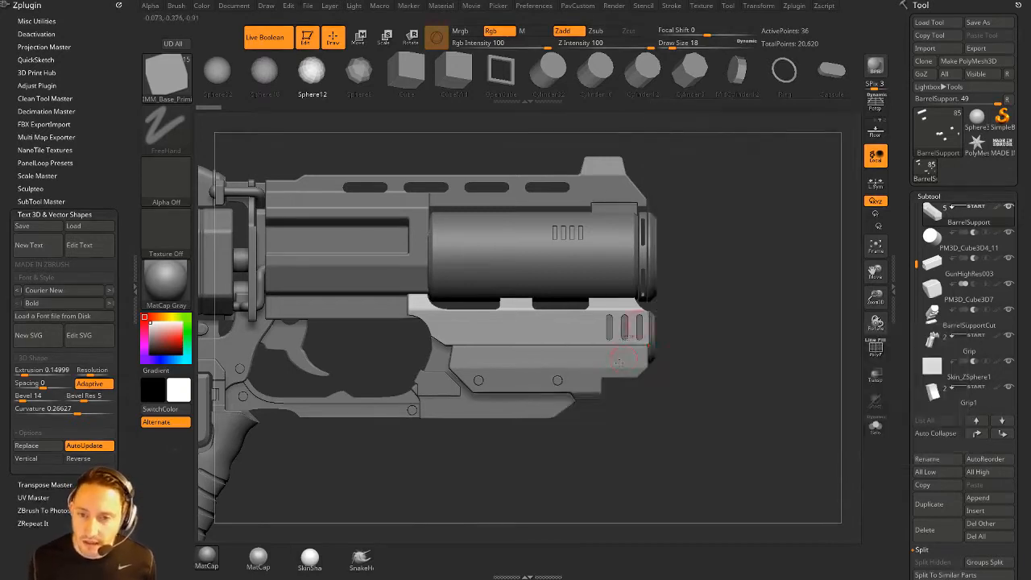
{"action": "key", "text": "m"}
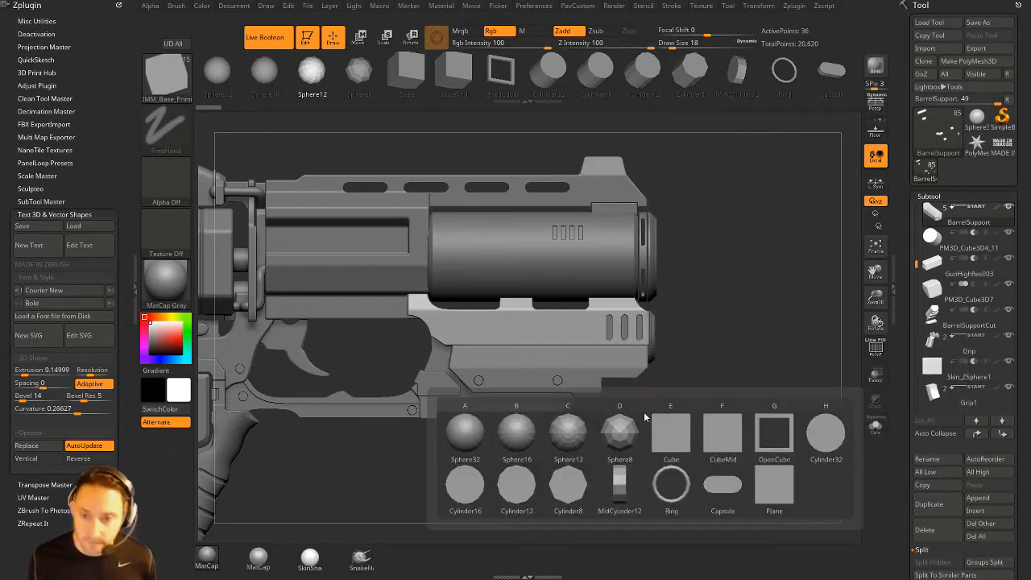
{"action": "left_click", "coordinate": [519, 486]}
{"action": "left_click_drag", "start_coordinate": [729, 314], "coordinate": [720, 336], "text": "alt"}
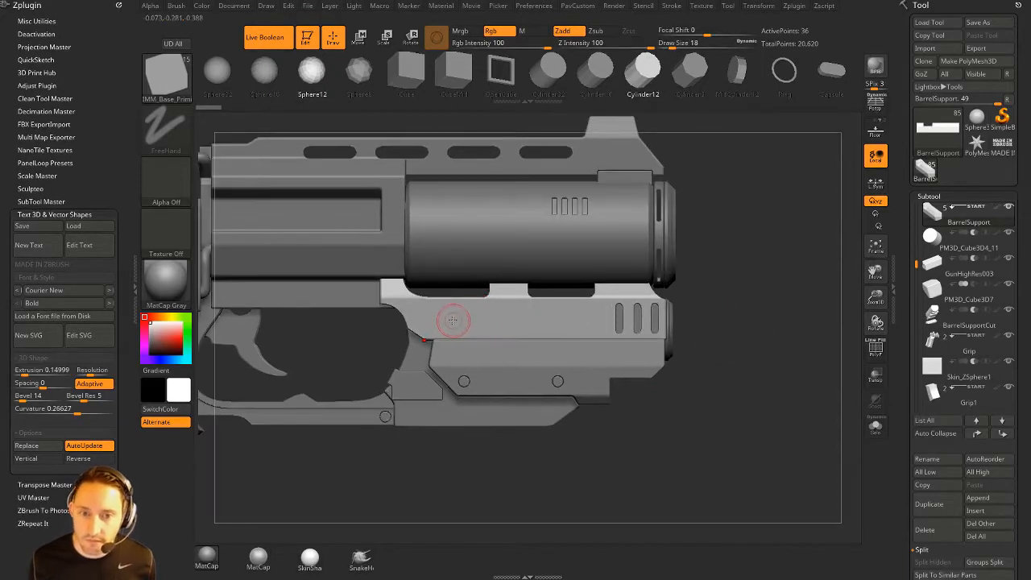
{"action": "left_click_drag", "start_coordinate": [453, 320], "coordinate": [453, 345]}
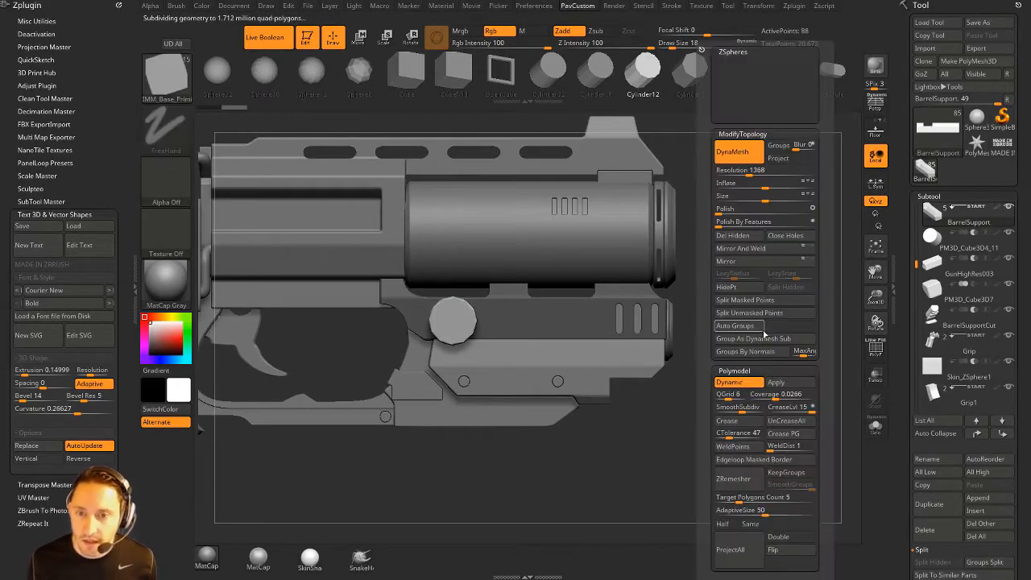
Step: Split the new cylinder into its own subtool using the unmasked points and set that subtool to Boolean subtraction
{"action": "key", "text": "2"}
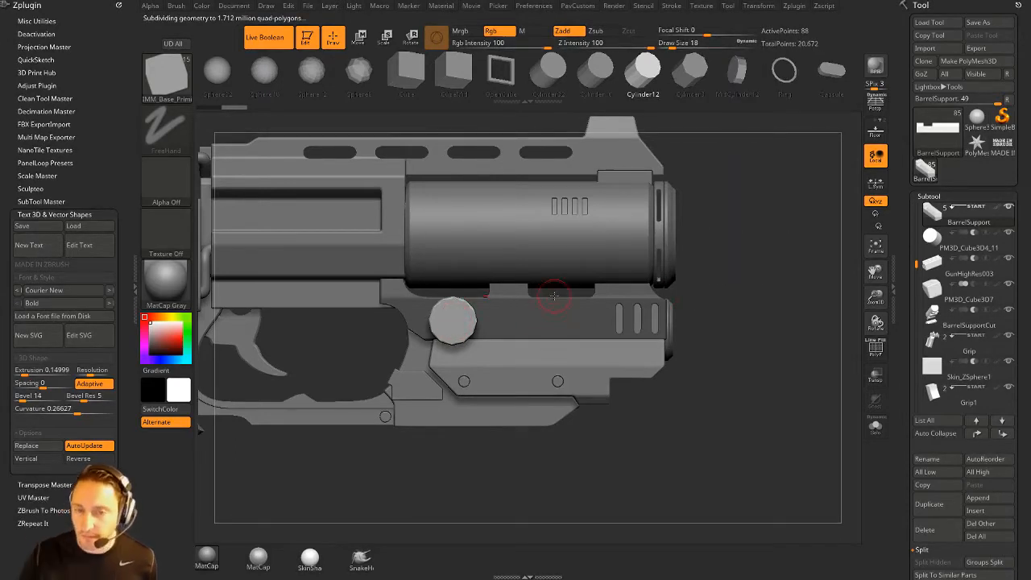
{"action": "left_click_drag", "start_coordinate": [752, 272], "coordinate": [467, 301]}
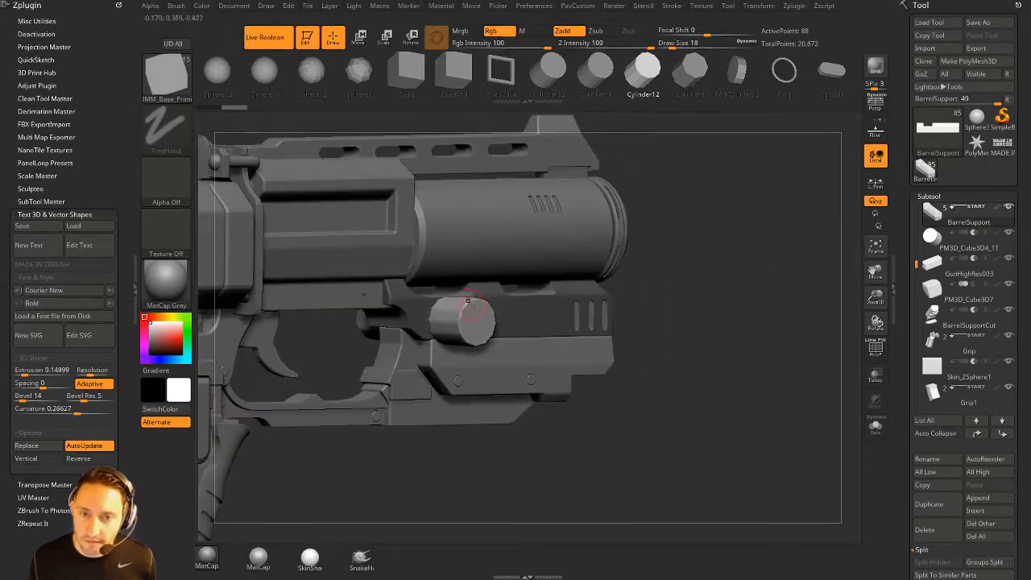
{"action": "key", "text": "grave"}
{"action": "left_click", "coordinate": [675, 315]}
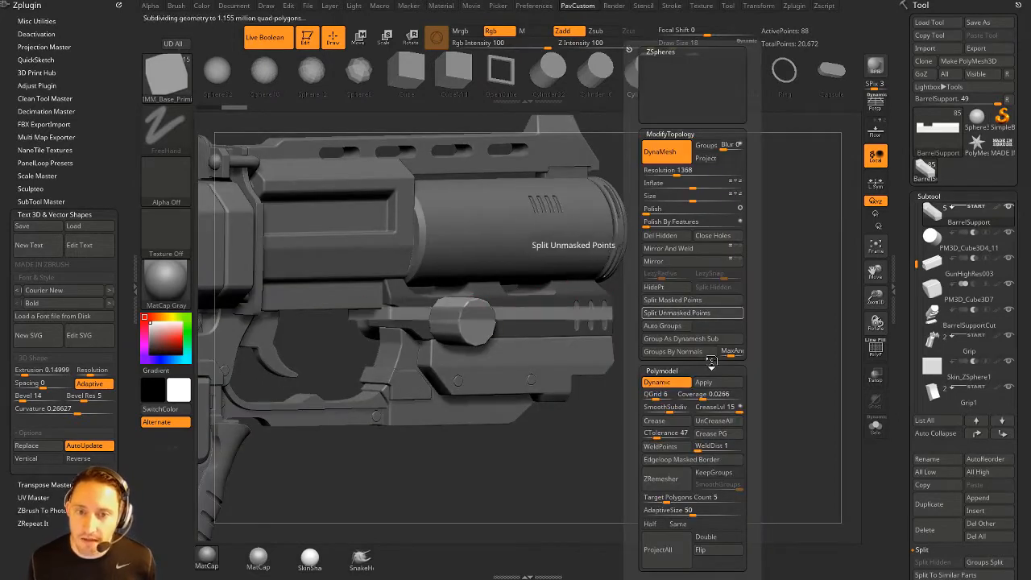
{"action": "scroll", "coordinate": [915, 270], "scroll_direction": "up", "scroll_amount": 3}
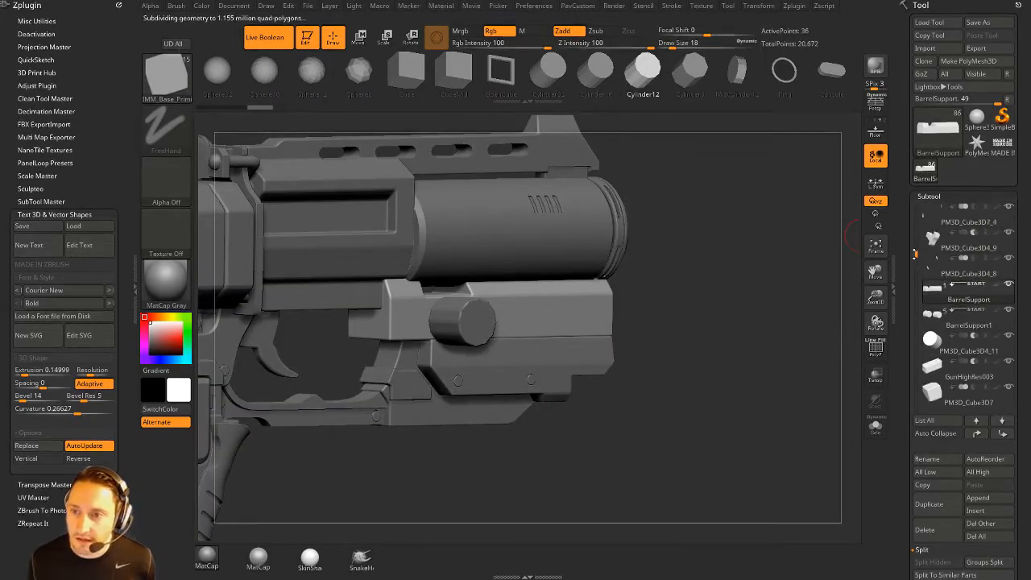
{"action": "left_click", "coordinate": [956, 311]}
{"action": "left_click", "coordinate": [956, 324]}
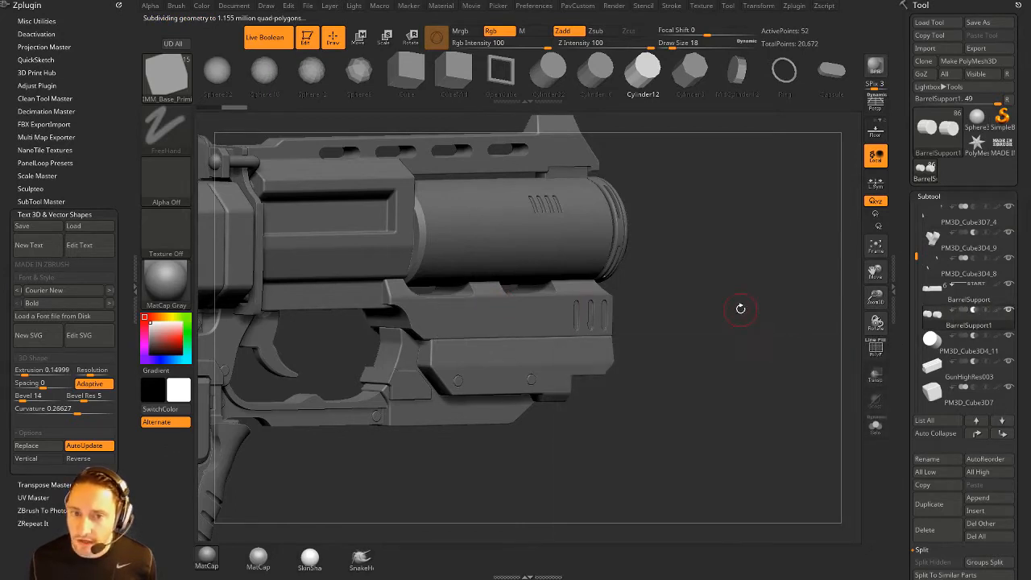
Step: Move the subtractive cylinder so it cuts a shallow round recess into the side of the barrel support
{"action": "left_click_drag", "start_coordinate": [697, 283], "coordinate": [614, 291]}
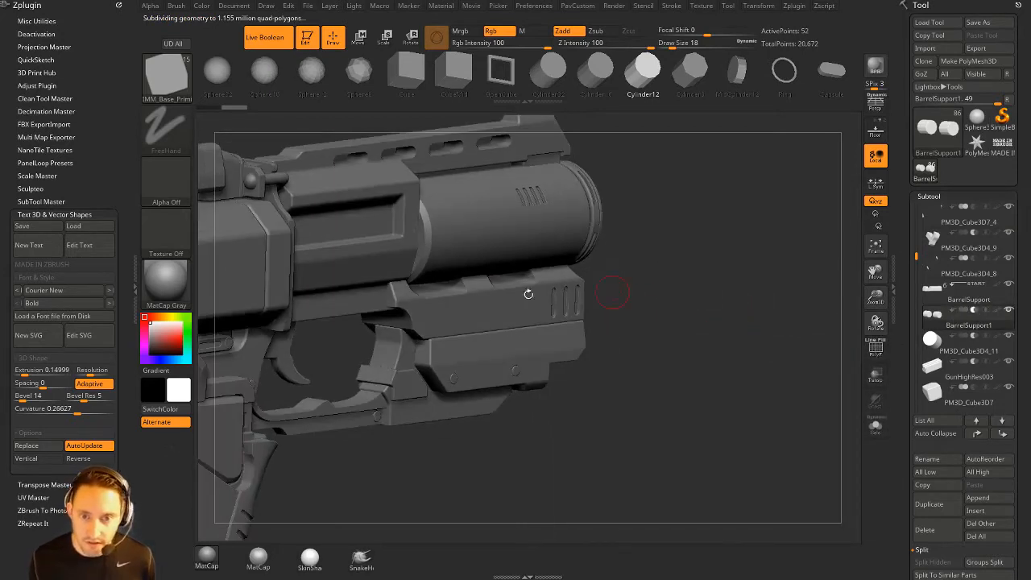
{"action": "key", "text": "w"}
{"action": "left_click_drag", "start_coordinate": [496, 326], "coordinate": [503, 323]}
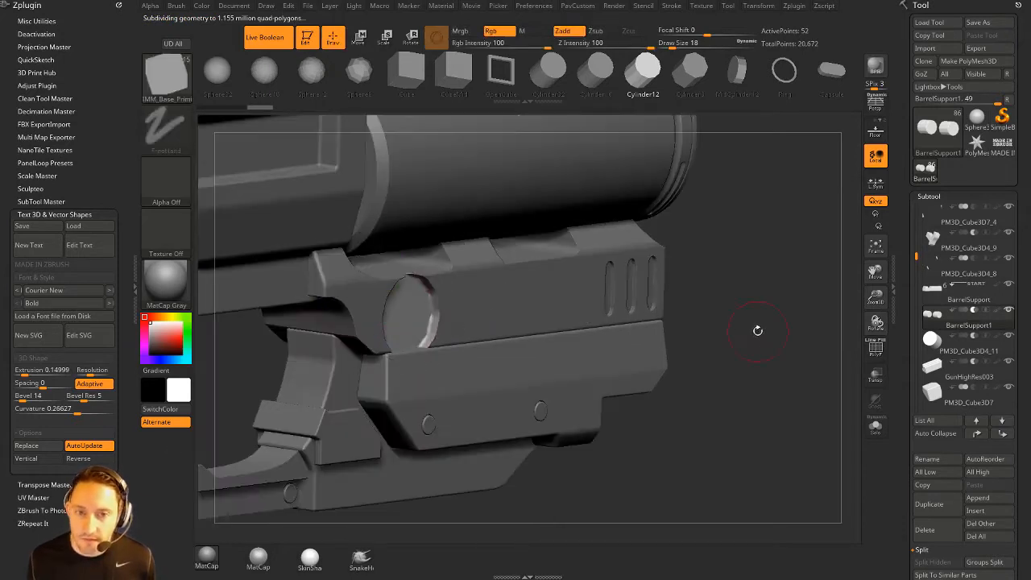
{"action": "left_click_drag", "start_coordinate": [759, 329], "coordinate": [681, 304]}
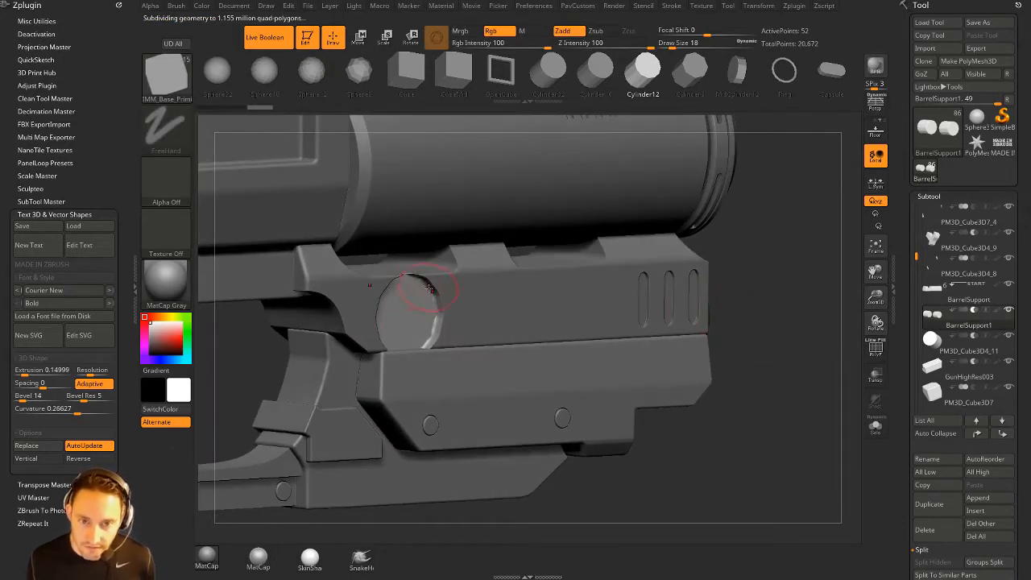
{"action": "left_click_drag", "start_coordinate": [428, 288], "coordinate": [435, 326]}
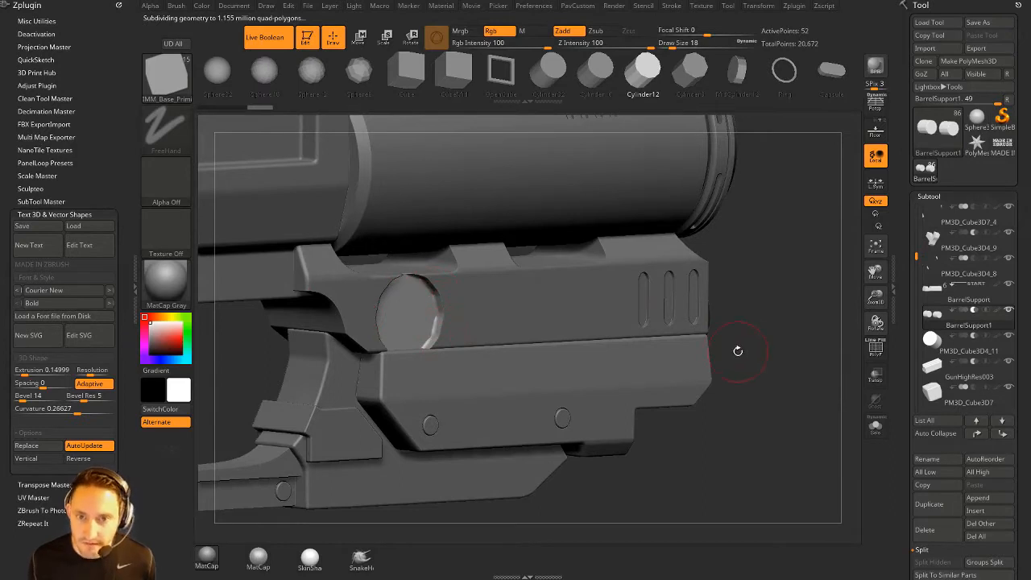
Step: Set the dynamic subdivision QGrid of the BarrelSupport1 cylinder subtool to 0
{"action": "left_click", "coordinate": [610, 300], "text": "alt"}
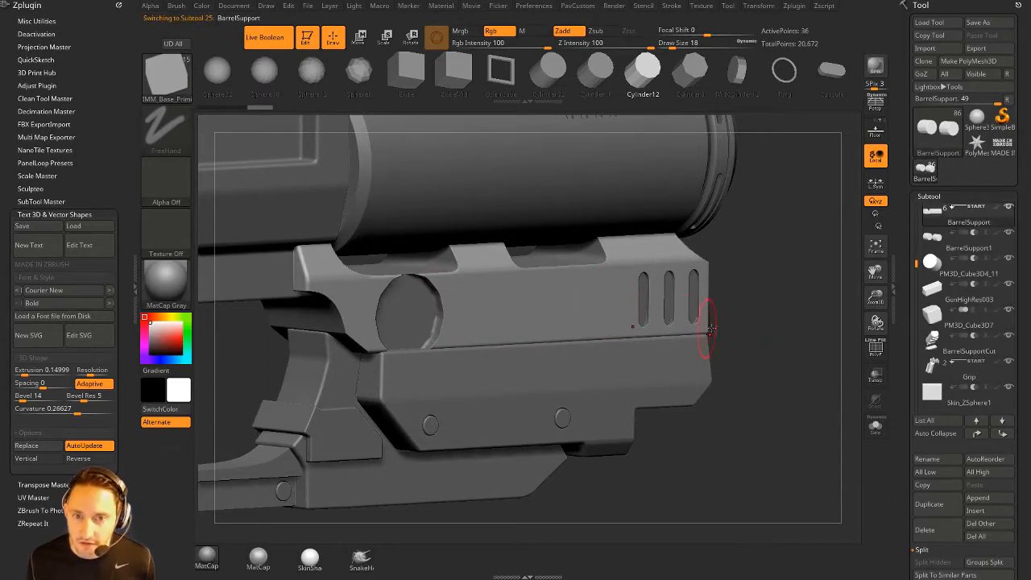
{"action": "key", "text": "3"}
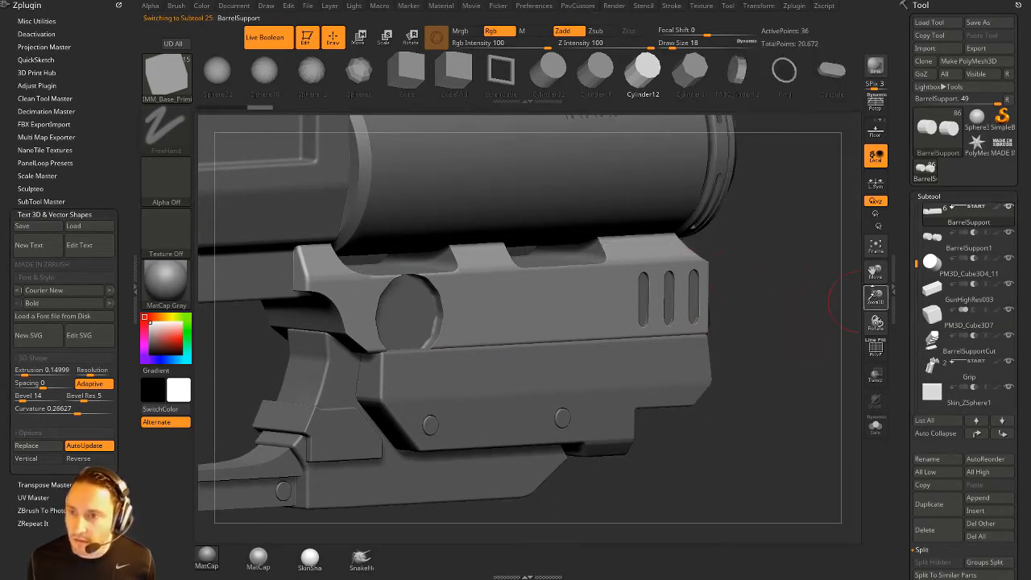
{"action": "key", "text": "ctrl+d"}
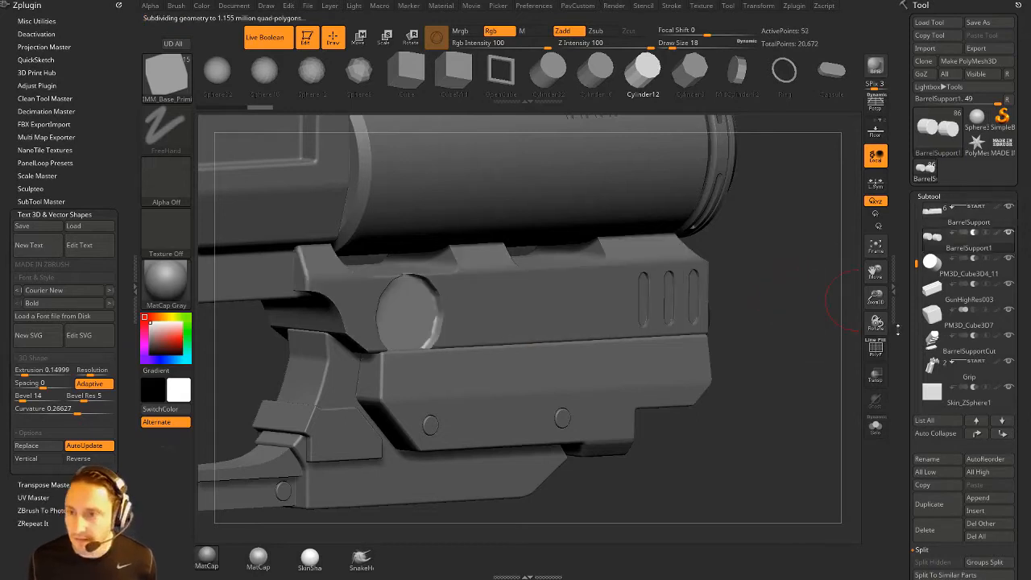
{"action": "scroll", "coordinate": [947, 256], "scroll_direction": "down", "scroll_amount": 5}
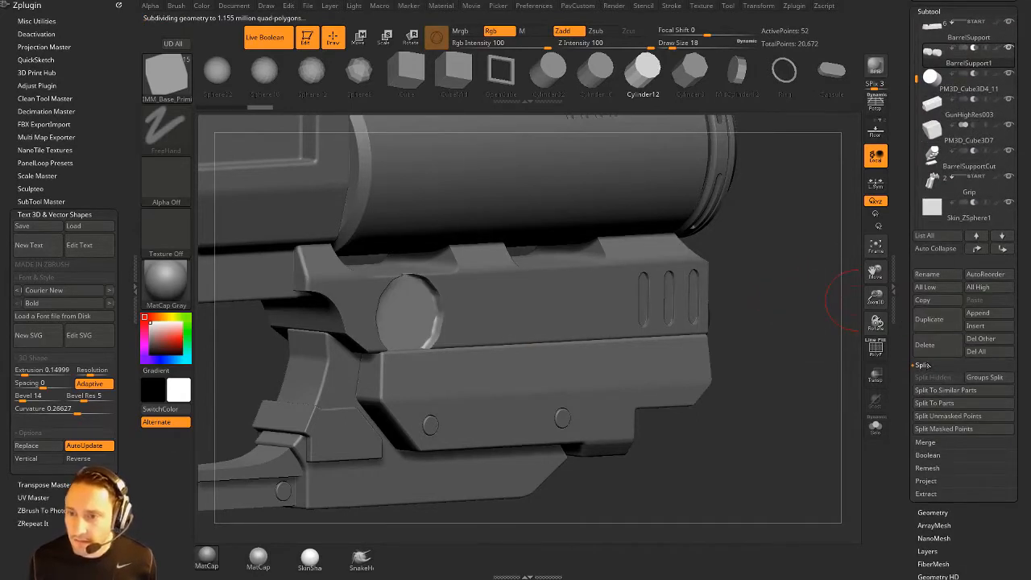
{"action": "scroll", "coordinate": [902, 385], "scroll_direction": "down", "scroll_amount": 7}
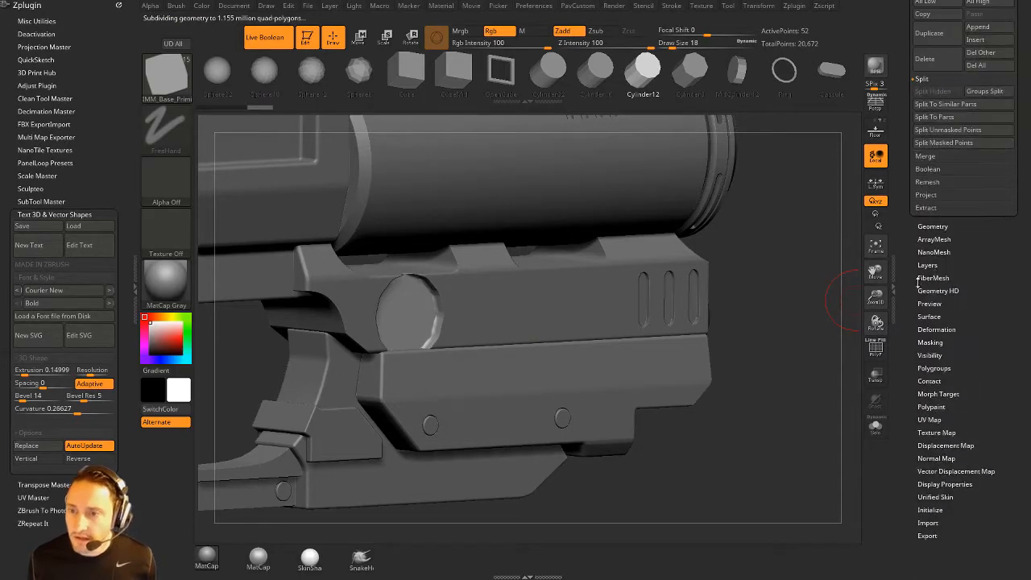
{"action": "left_click", "coordinate": [918, 227]}
{"action": "left_click", "coordinate": [932, 407]}
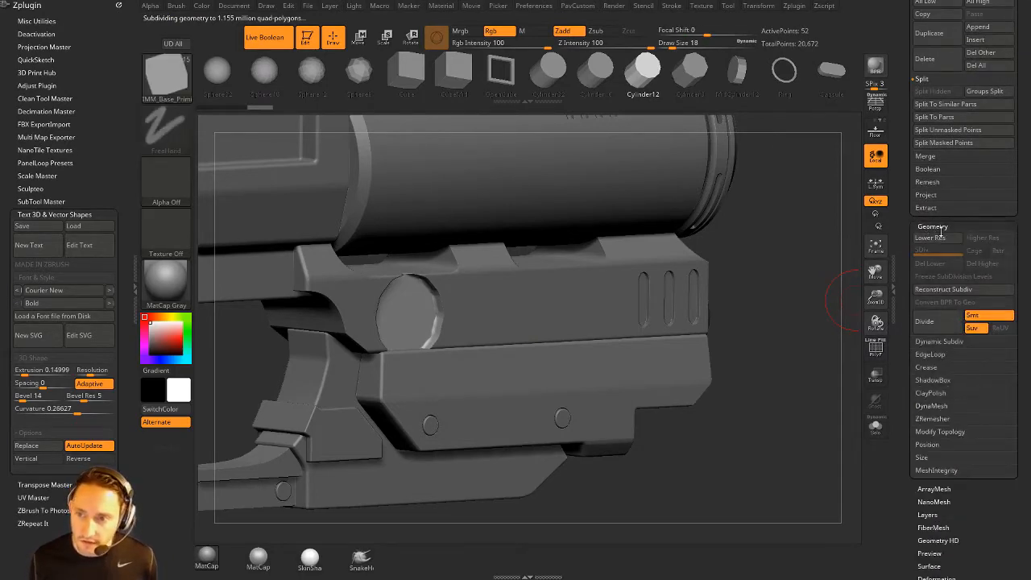
{"action": "left_click", "coordinate": [939, 342]}
{"action": "left_click", "coordinate": [969, 367]}
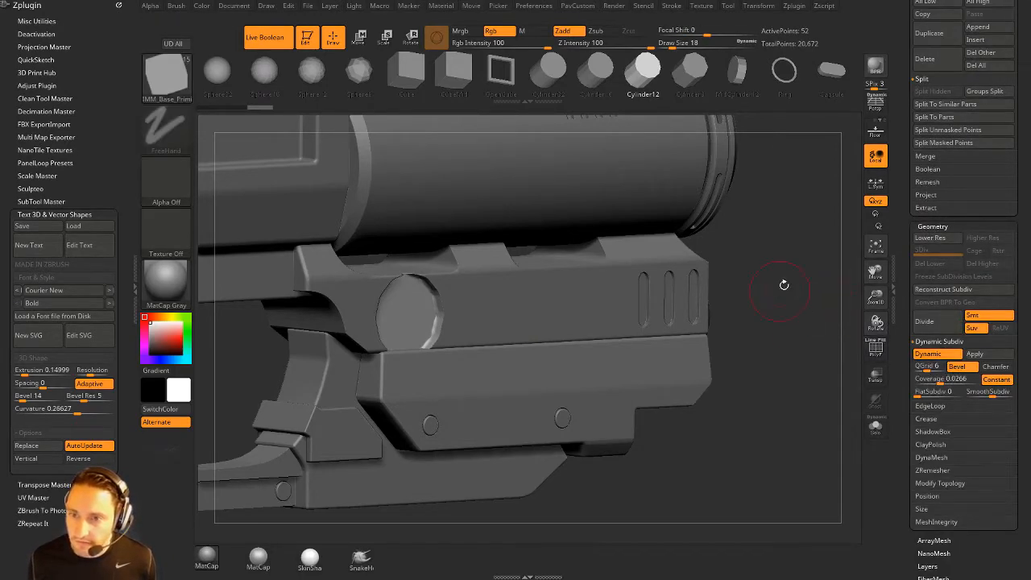
{"action": "left_click_drag", "start_coordinate": [909, 367], "coordinate": [896, 367]}
Step: Isolate the cylinder subtool and display its polygon wireframe
{"action": "left_click", "coordinate": [876, 426]}
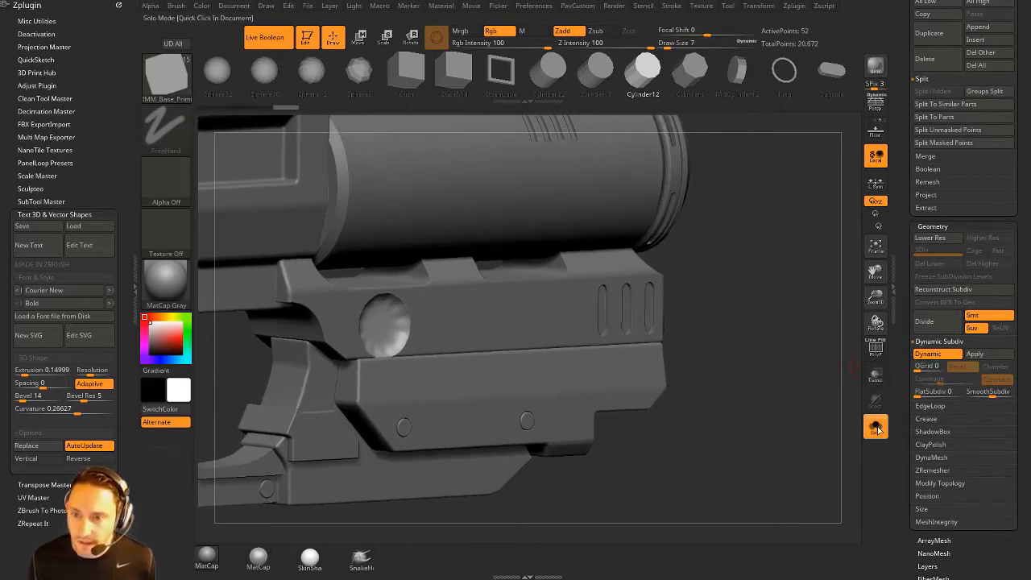
{"action": "key", "text": "shift+f"}
{"action": "left_click_drag", "start_coordinate": [771, 337], "coordinate": [696, 378]}
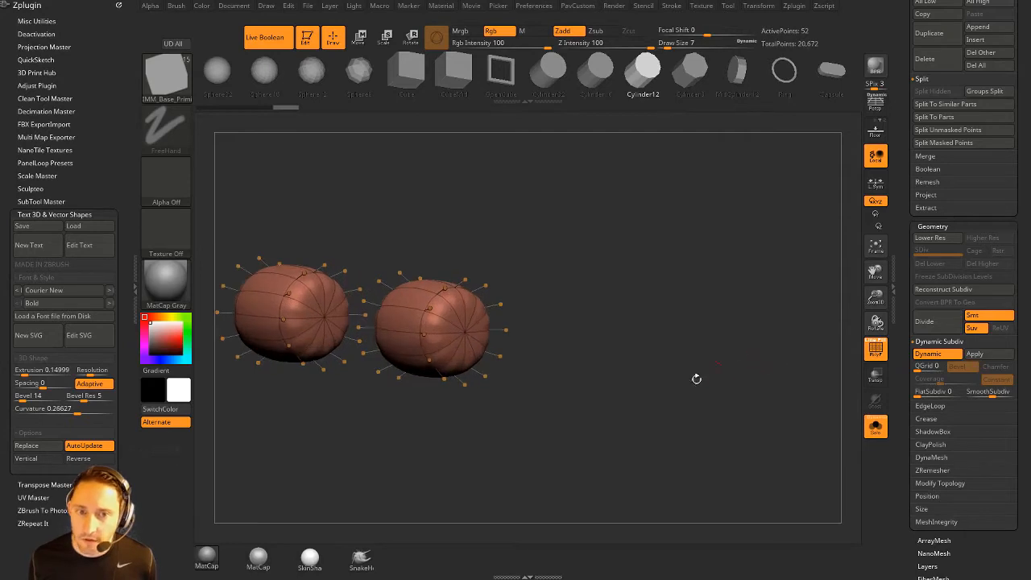
Step: Compare the cylinders with dynamic subdivision off and on, and set their smooth subdivision level to 3
{"action": "left_click", "coordinate": [943, 355]}
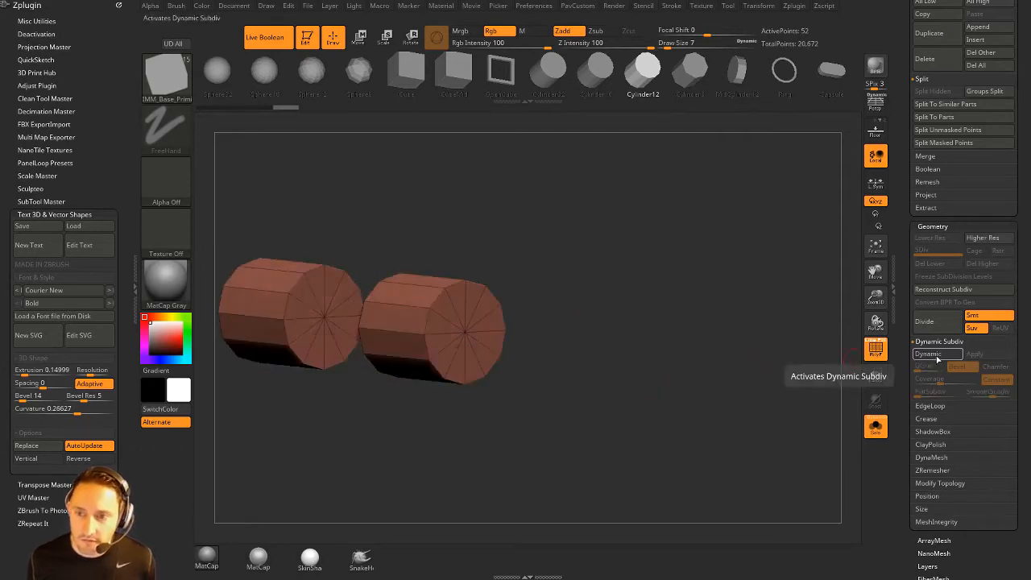
{"action": "left_click", "coordinate": [947, 357]}
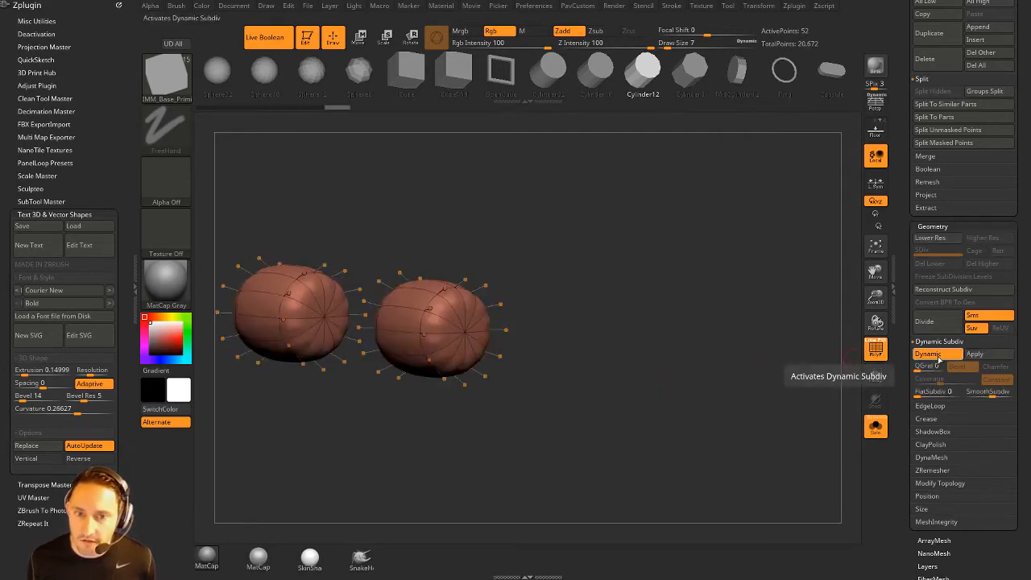
{"action": "left_click", "coordinate": [982, 394]}
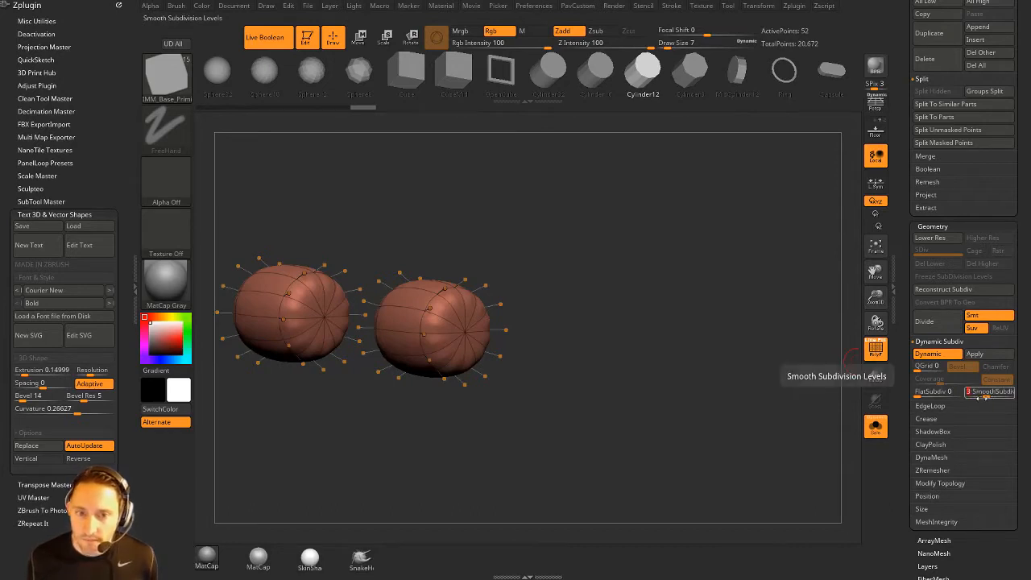
{"action": "left_click_drag", "start_coordinate": [976, 394], "coordinate": [968, 394]}
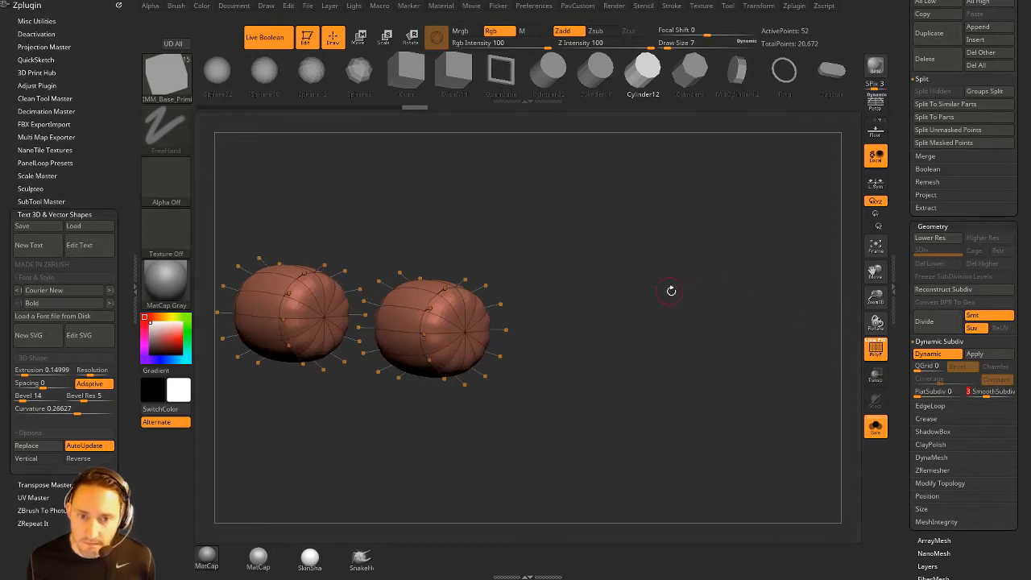
{"action": "left_click_drag", "start_coordinate": [676, 292], "coordinate": [736, 295], "text": "alt"}
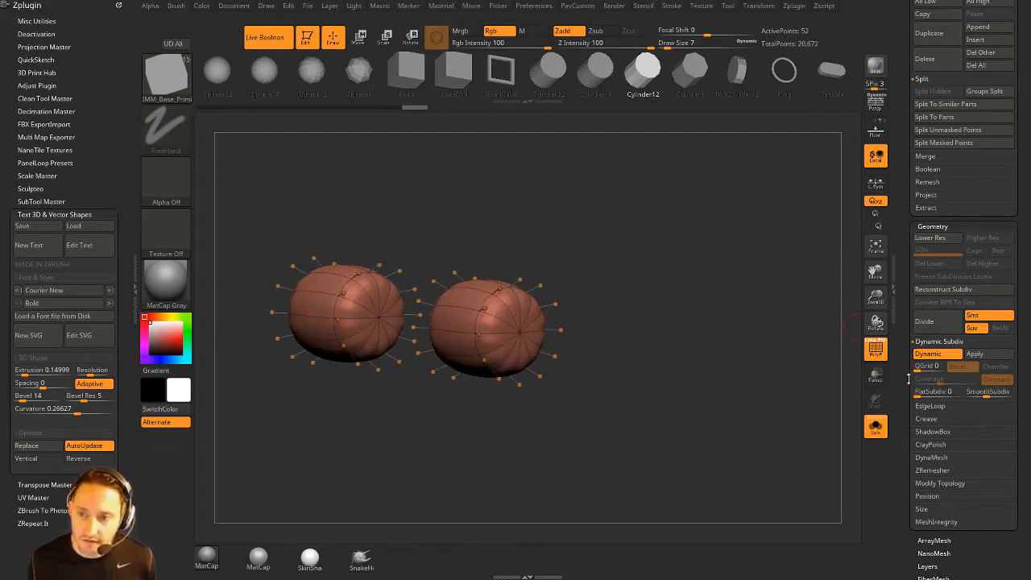
Step: Try to crease the end edge loop of the cylinder with ZModeler's Crease edge action, and undo it
{"action": "left_click", "coordinate": [925, 419]}
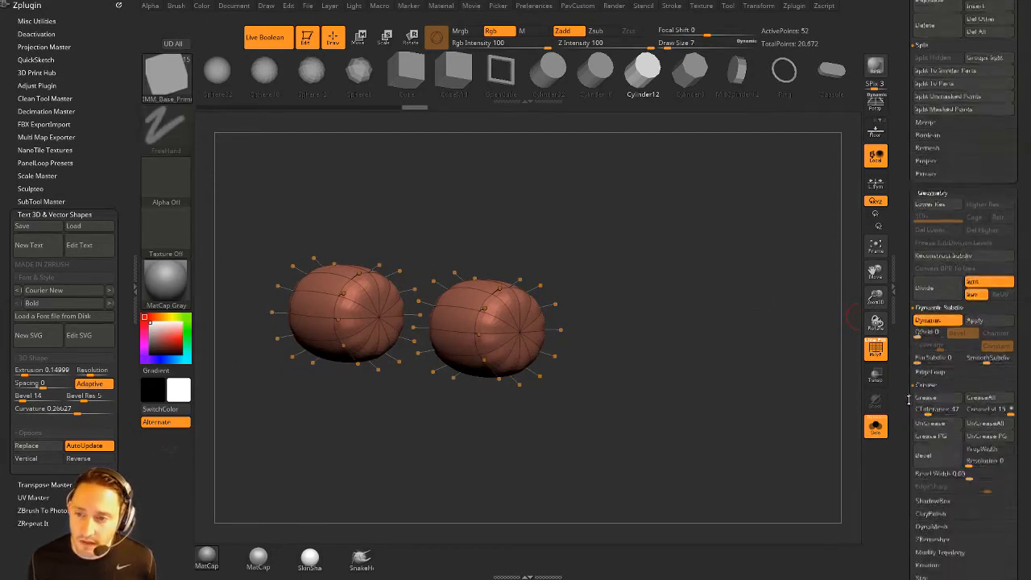
{"action": "key", "text": "b"}
{"action": "key", "text": "z"}
{"action": "key", "text": "m"}
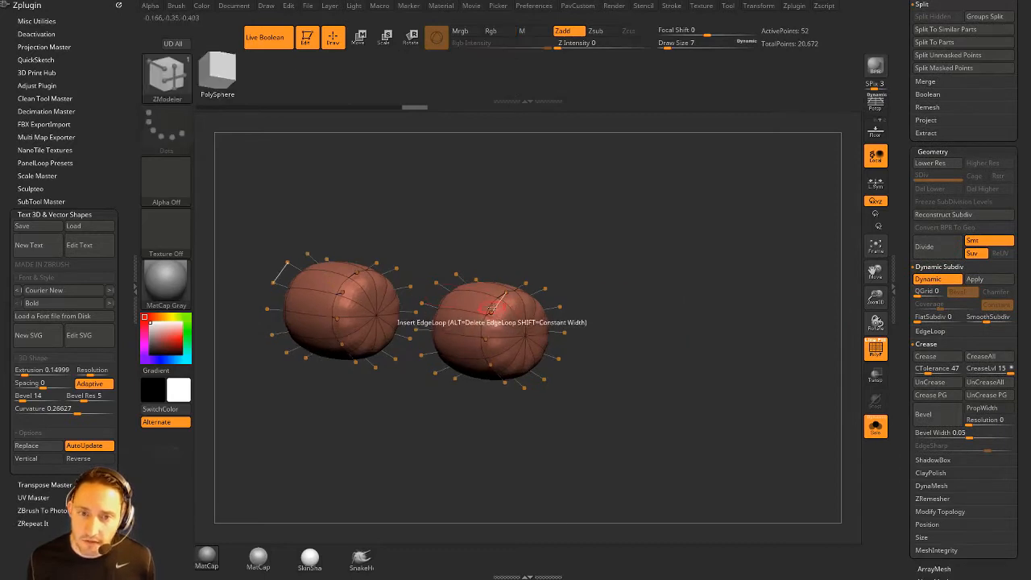
{"action": "key", "text": "space"}
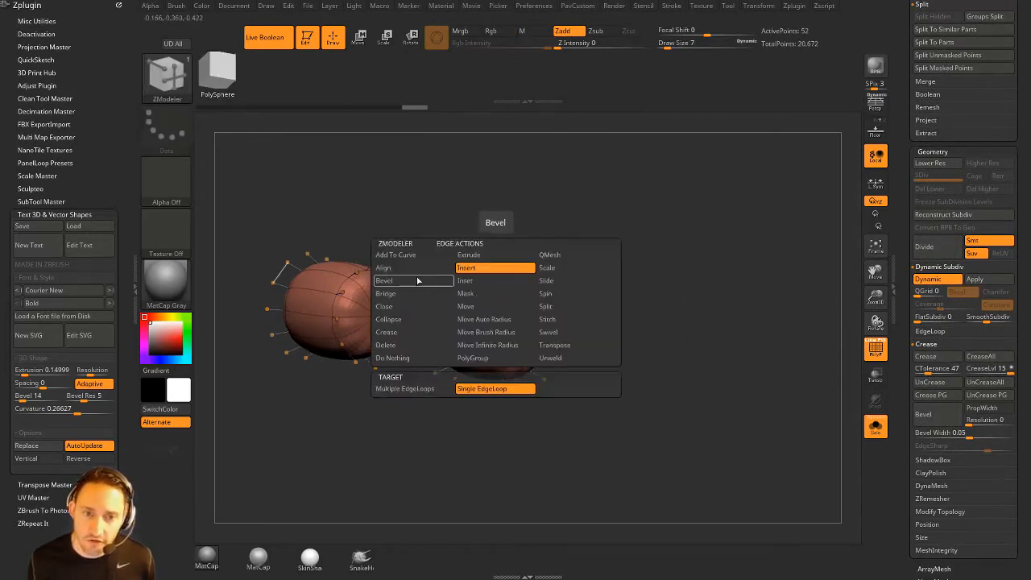
{"action": "left_click", "coordinate": [386, 332]}
{"action": "left_click", "coordinate": [403, 389]}
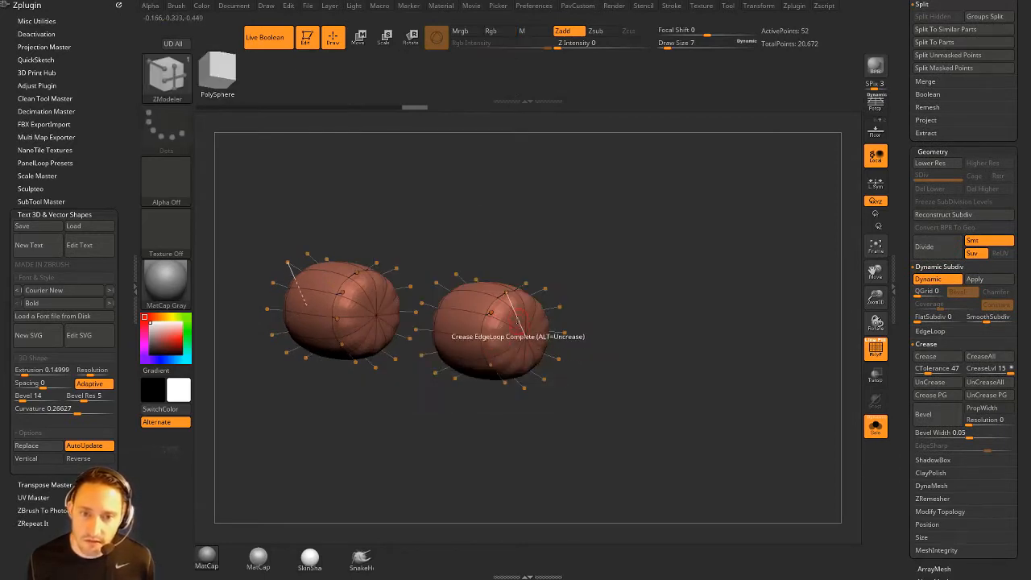
{"action": "left_click", "coordinate": [510, 316]}
{"action": "key", "text": "ctrl+z"}
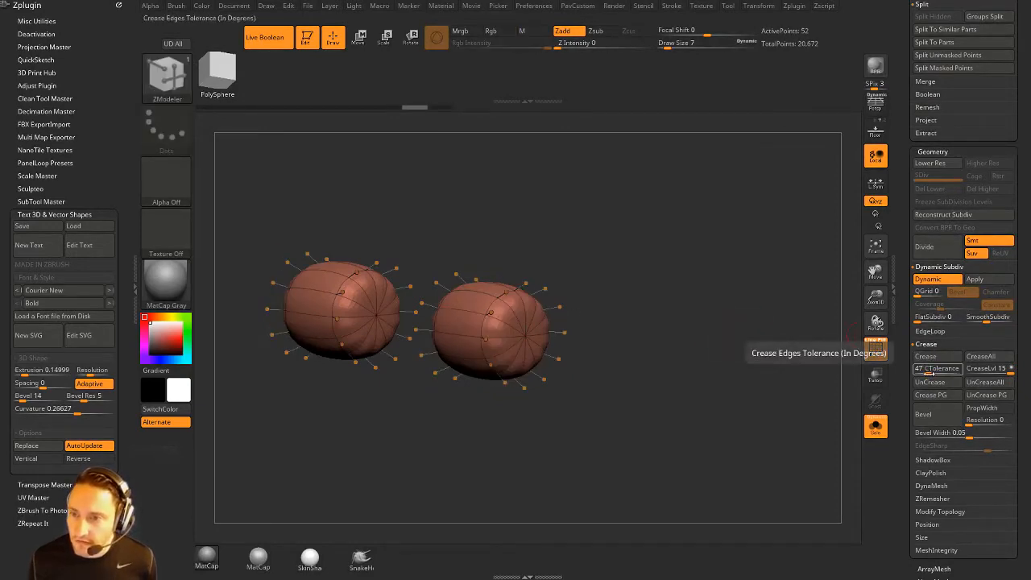
Step: Crease the cylinders' sharp end edges using the 47-degree crease tolerance and turn off the wireframe display
{"action": "left_click", "coordinate": [926, 356]}
{"action": "left_click_drag", "start_coordinate": [697, 269], "coordinate": [640, 272]}
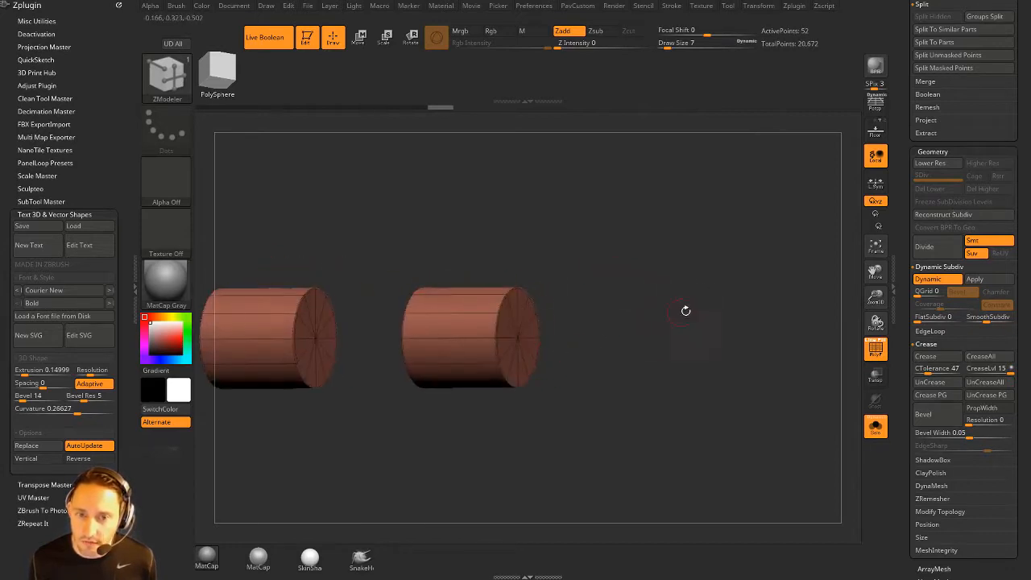
{"action": "left_click_drag", "start_coordinate": [686, 310], "coordinate": [765, 347]}
{"action": "key", "text": "shift+f"}
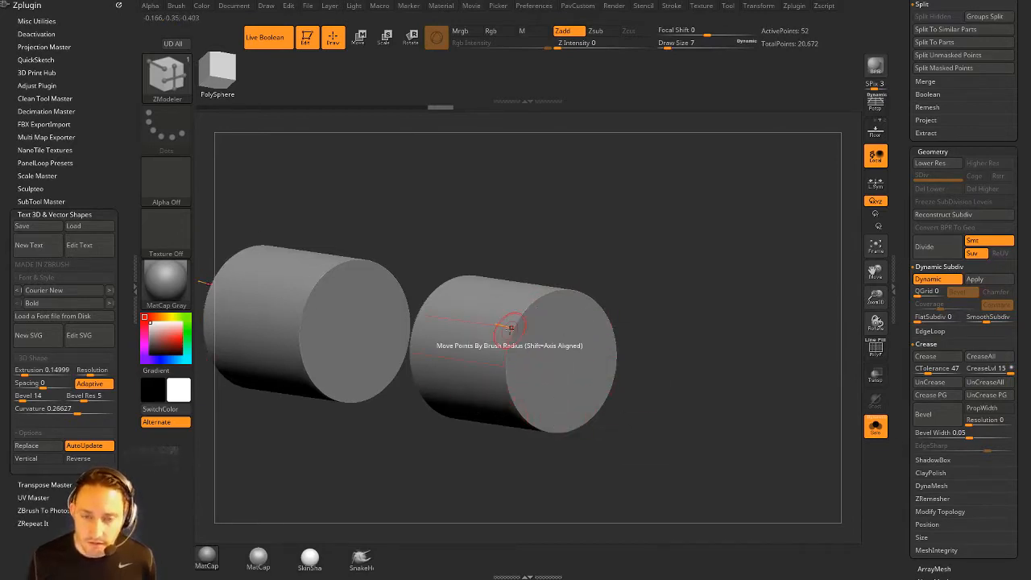
Step: Set the cylinders' crease level to 2 and compare the result with dynamic subdivision off and on
{"action": "left_click_drag", "start_coordinate": [640, 272], "coordinate": [692, 267]}
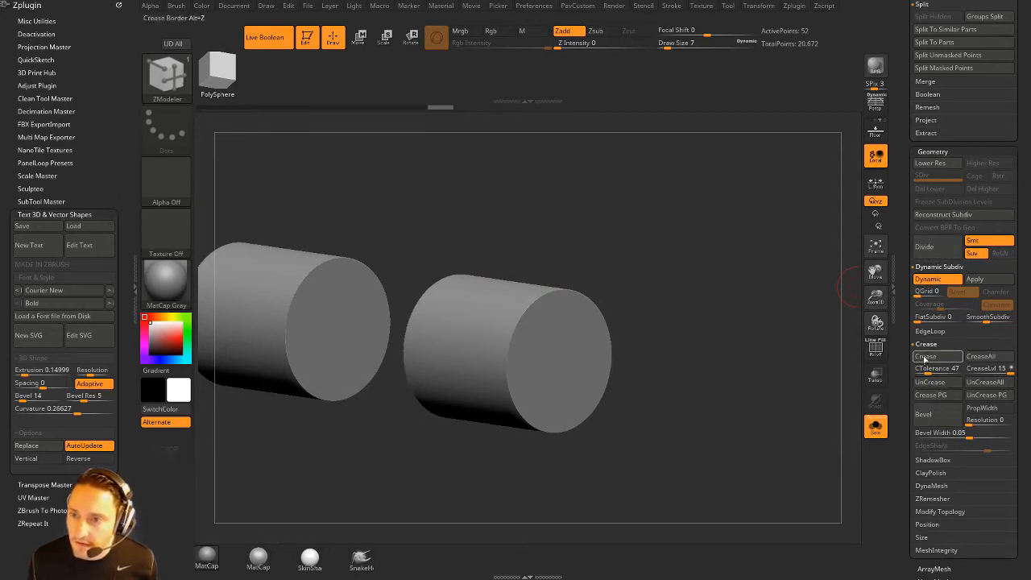
{"action": "left_click", "coordinate": [972, 367]}
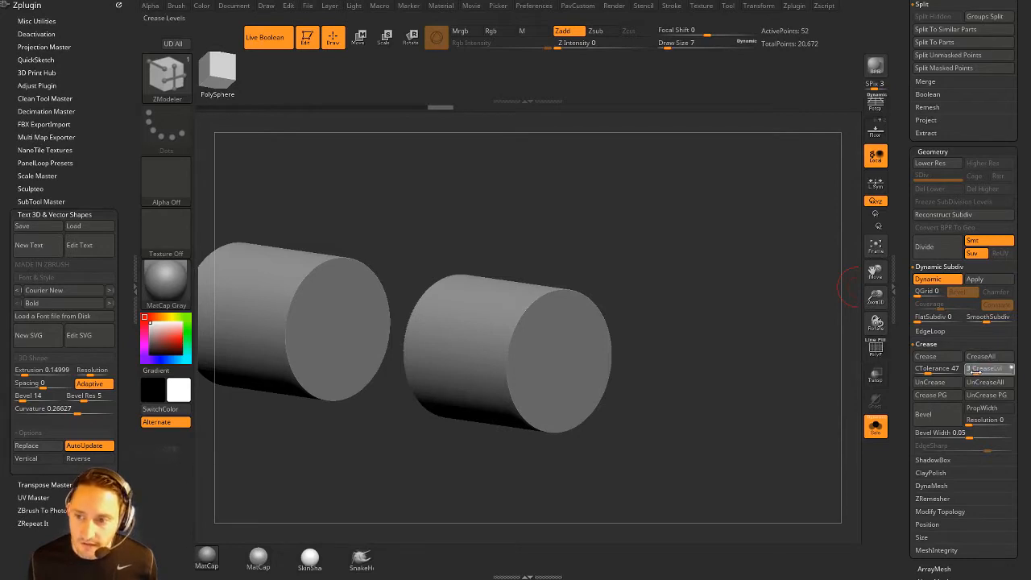
{"action": "key", "text": "shift"}
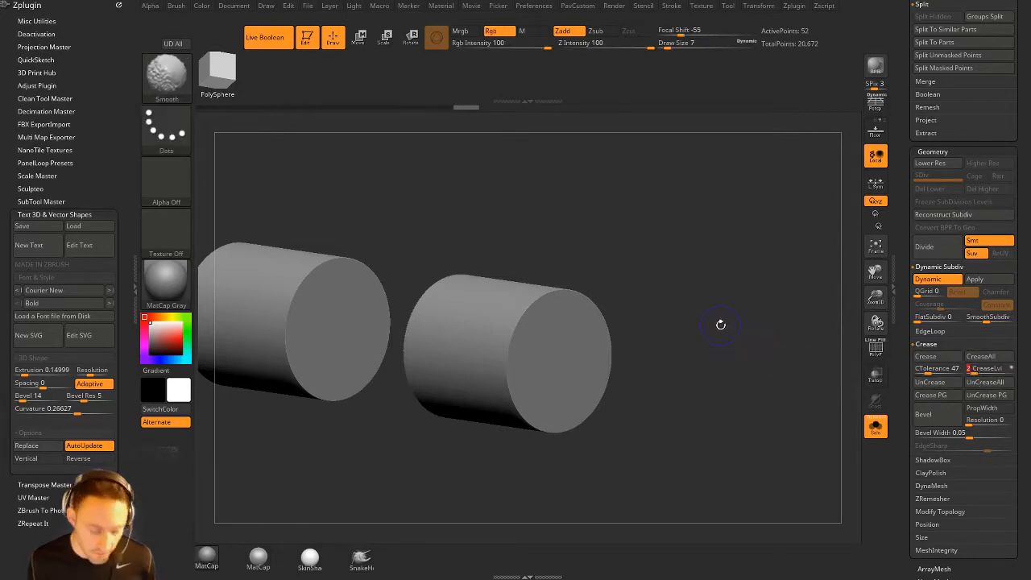
{"action": "key", "text": "shift+d"}
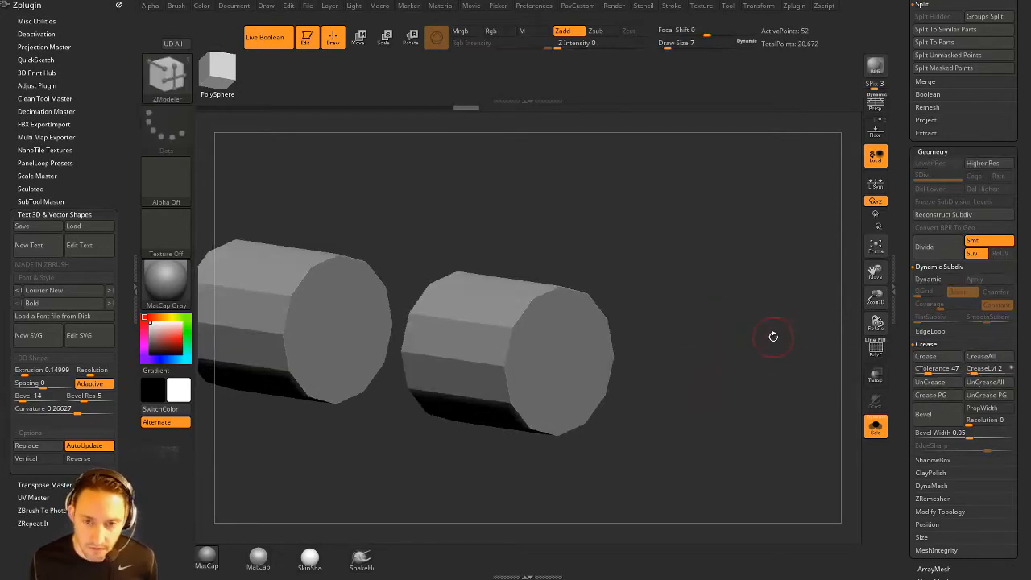
{"action": "key", "text": "d"}
{"action": "left_click", "coordinate": [543, 177]}
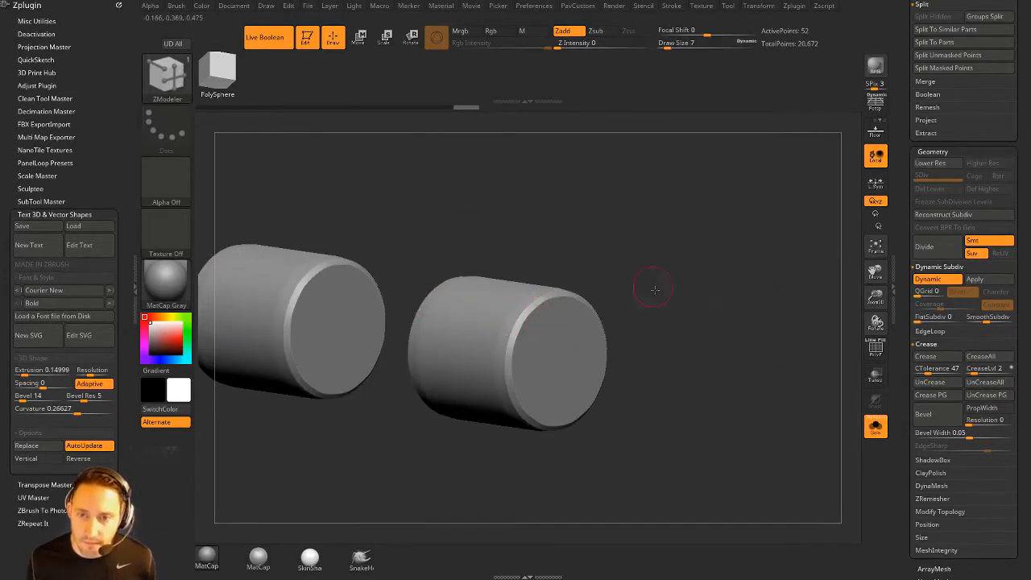
Step: Try crease level 4 with a higher smooth subdivision level, and return to smooth subdivision 3 and crease level 2
{"action": "left_click_drag", "start_coordinate": [654, 290], "coordinate": [662, 298], "text": "alt"}
{"action": "left_click", "coordinate": [994, 320]}
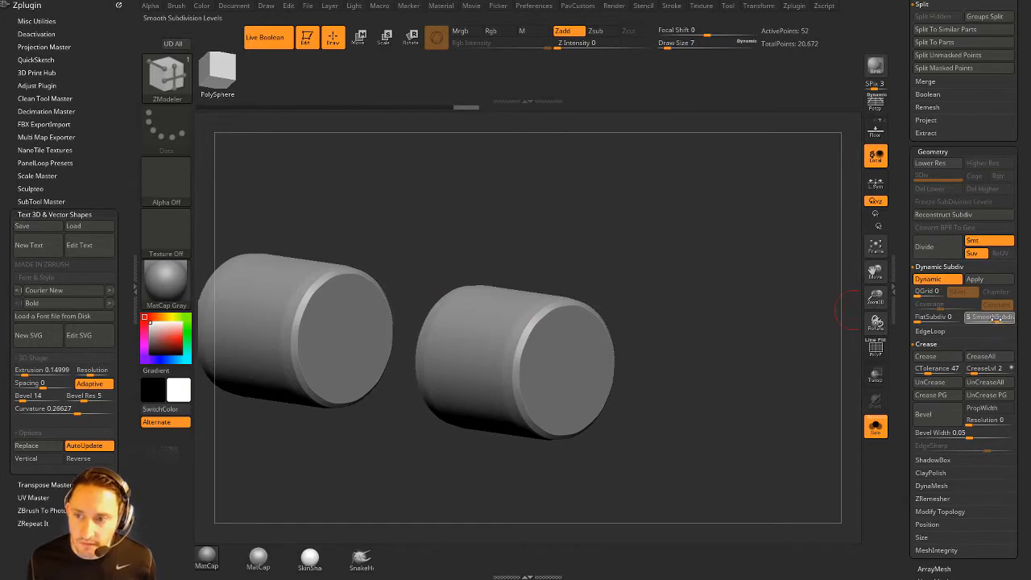
{"action": "left_click", "coordinate": [984, 369]}
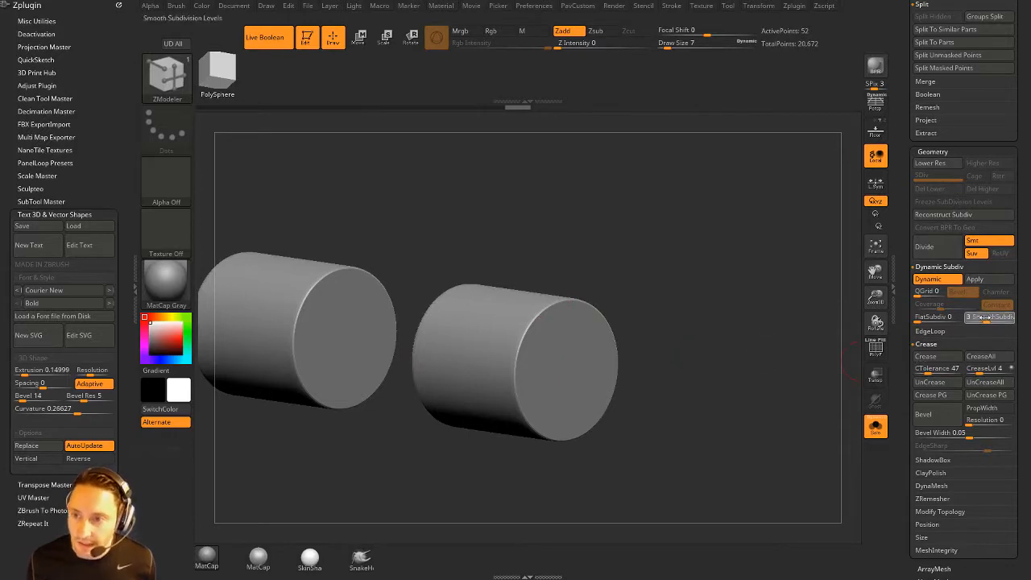
{"action": "left_click_drag", "start_coordinate": [978, 371], "coordinate": [975, 370]}
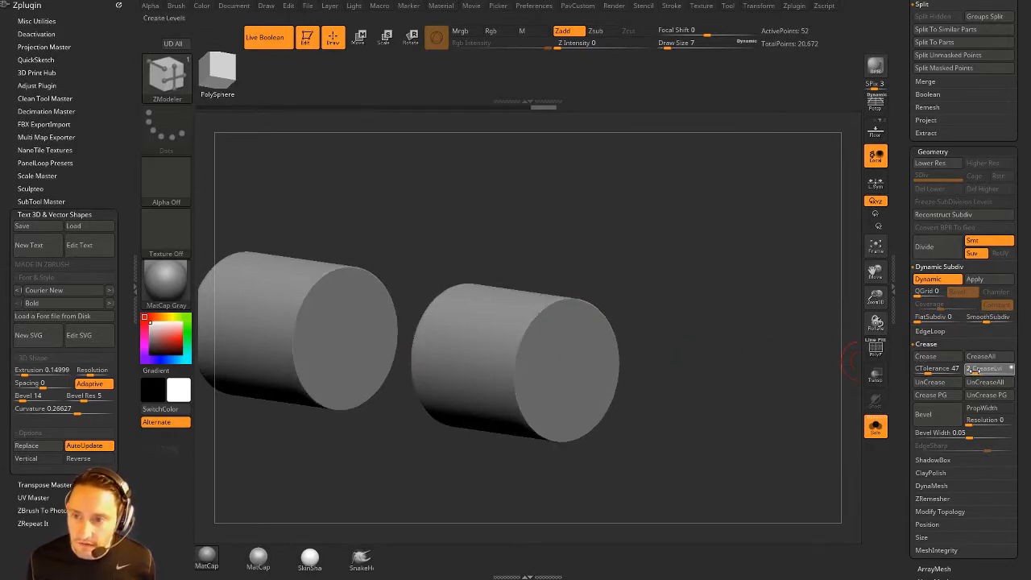
Step: Insert two single edge loops around the cylinders with ZModeler's Insert edge action, and inspect the softened end edges without the wireframe
{"action": "left_click", "coordinate": [875, 348]}
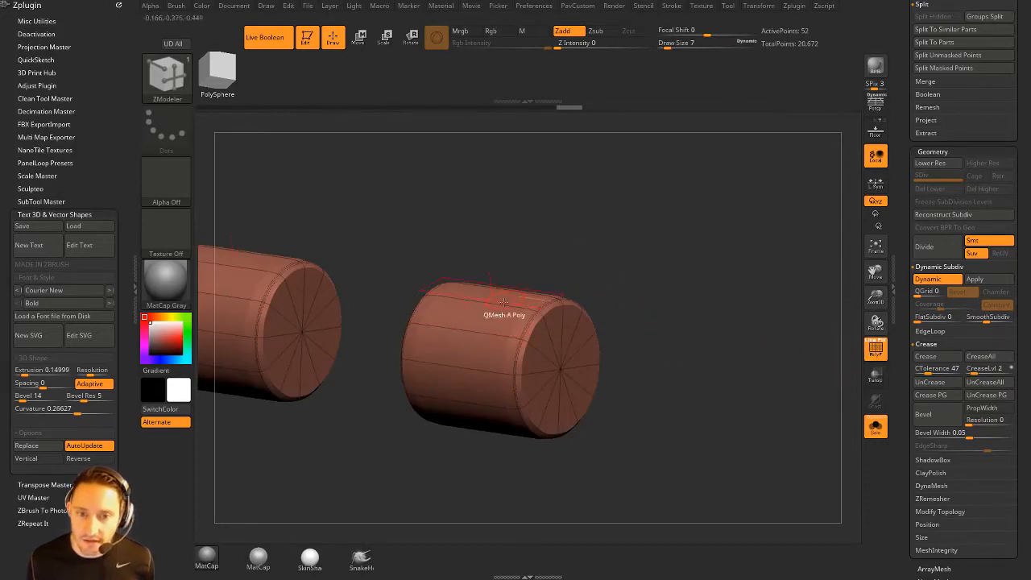
{"action": "key", "text": "space"}
{"action": "left_click", "coordinate": [476, 270]}
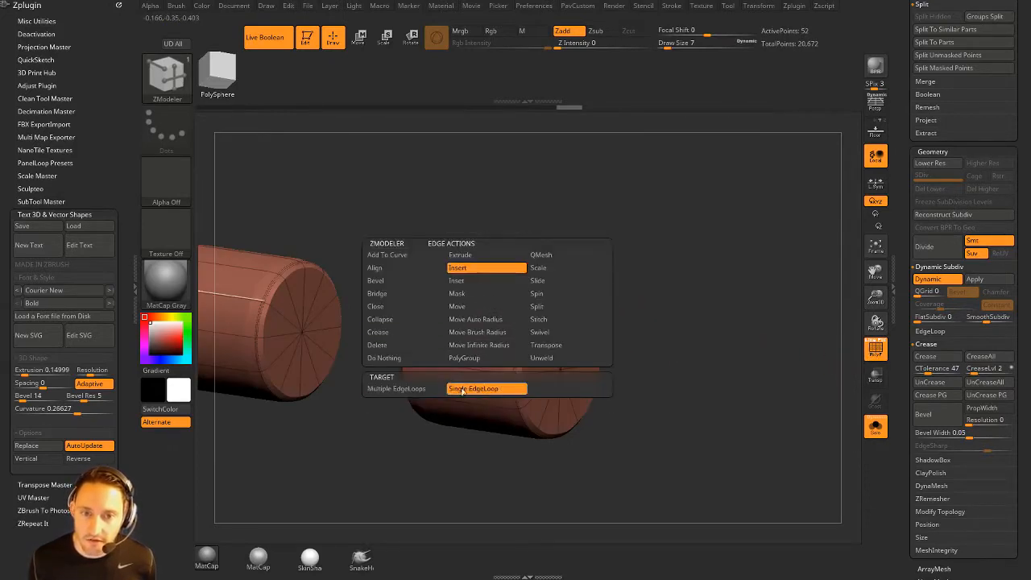
{"action": "left_click", "coordinate": [516, 347]}
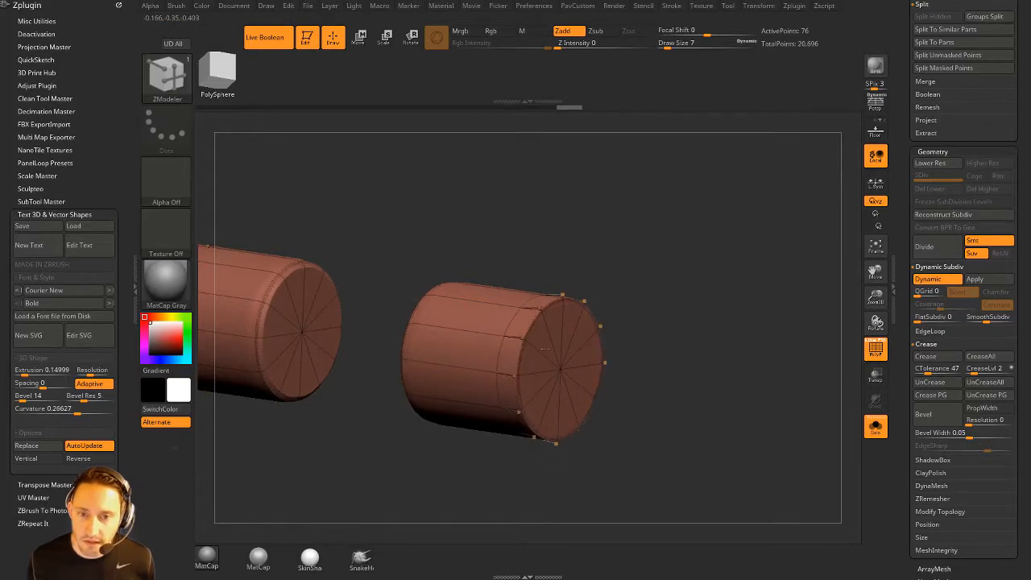
{"action": "left_click", "coordinate": [463, 340]}
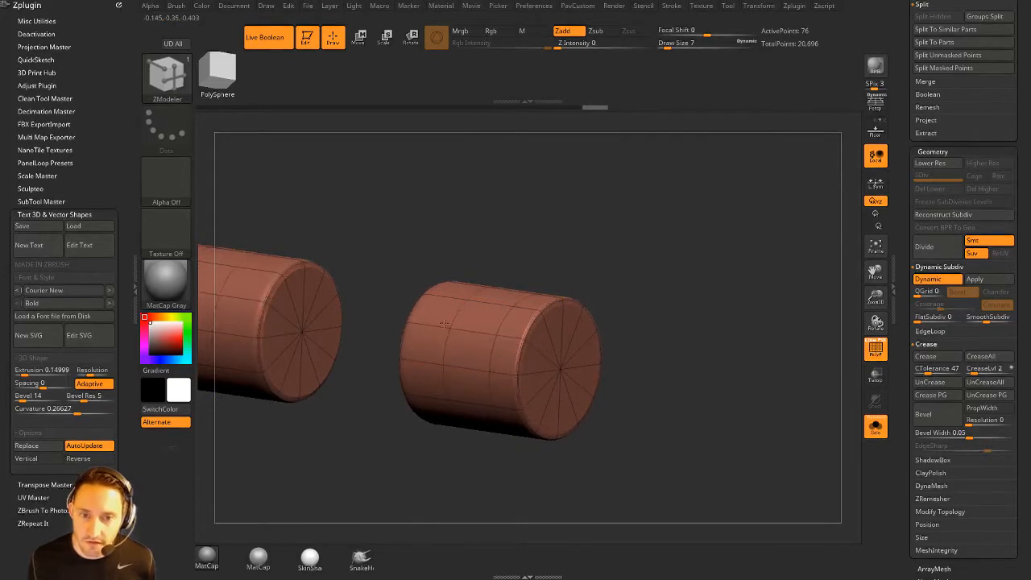
{"action": "left_click_drag", "start_coordinate": [591, 279], "coordinate": [643, 274]}
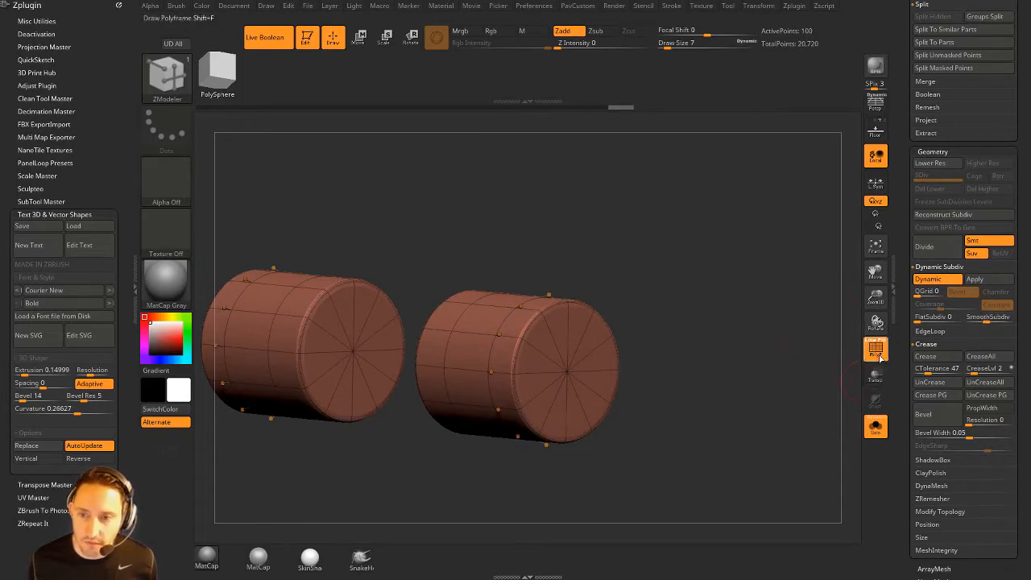
{"action": "key", "text": "shift+f"}
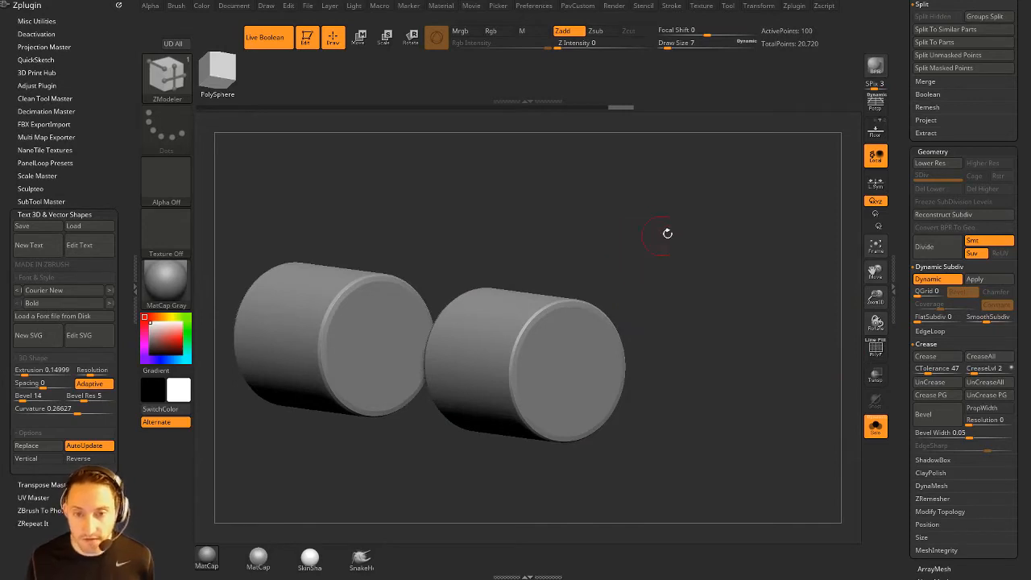
{"action": "left_click_drag", "start_coordinate": [667, 234], "coordinate": [916, 290]}
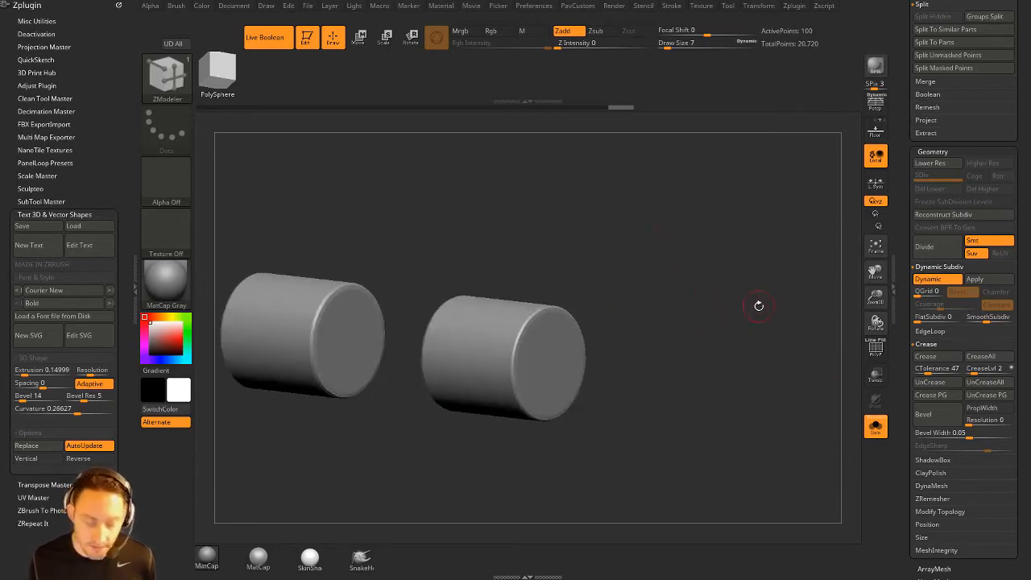
Step: Extrude several polygons of the cylinders' middle band outward as blocks with QMesh, and turn dynamic subdivision back on
{"action": "key", "text": "shift+d"}
{"action": "key", "text": "shift+f"}
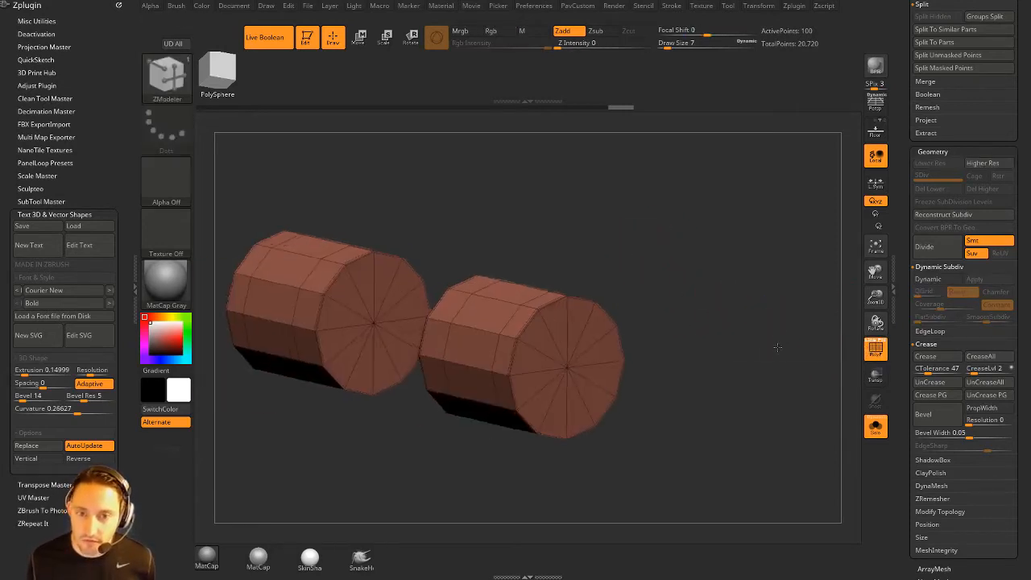
{"action": "key", "text": "space"}
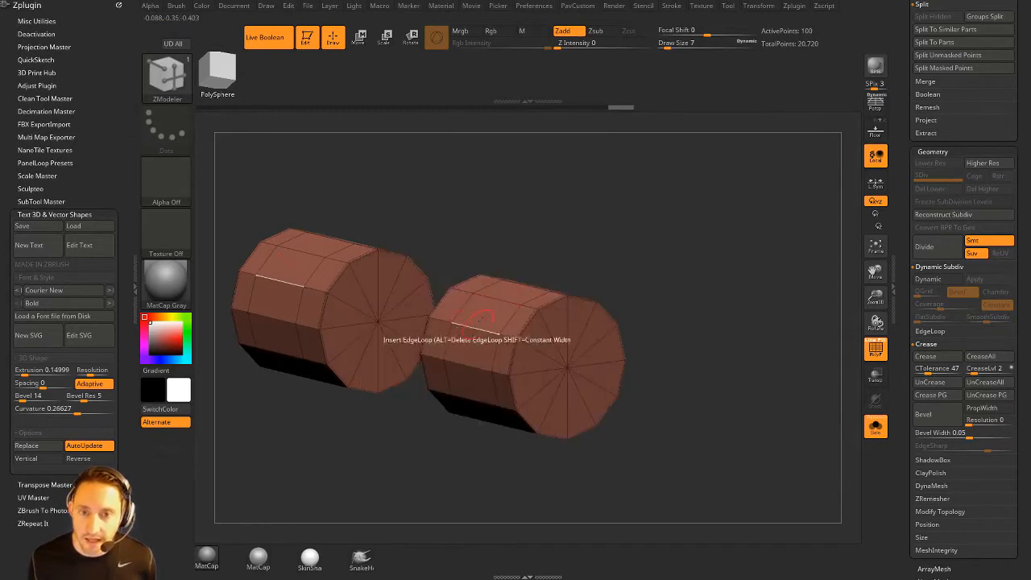
{"action": "left_click_drag", "start_coordinate": [493, 325], "coordinate": [512, 325]}
{"action": "left_click_drag", "start_coordinate": [469, 383], "coordinate": [516, 355]}
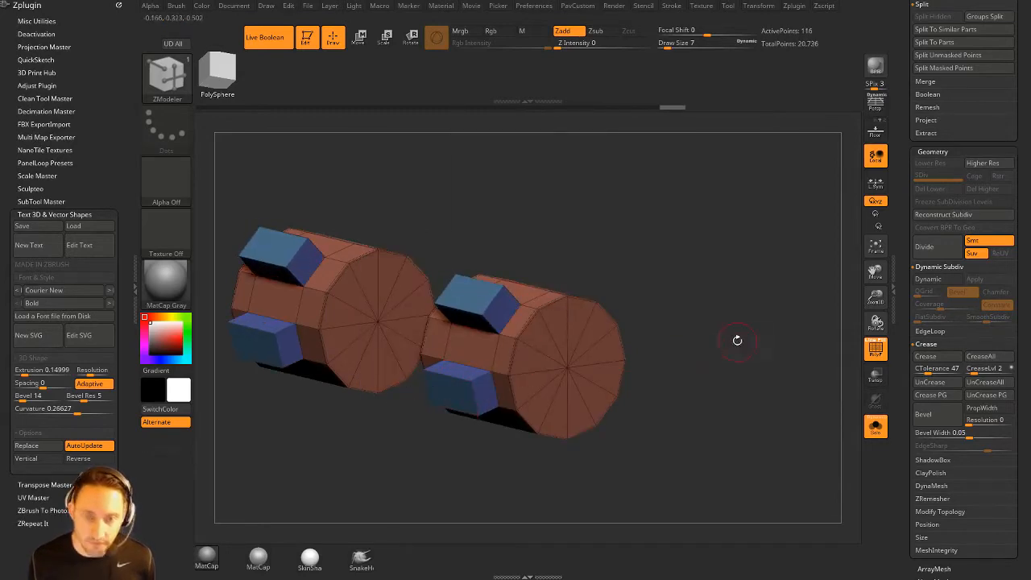
{"action": "key", "text": "d"}
{"action": "left_click_drag", "start_coordinate": [729, 317], "coordinate": [533, 322]}
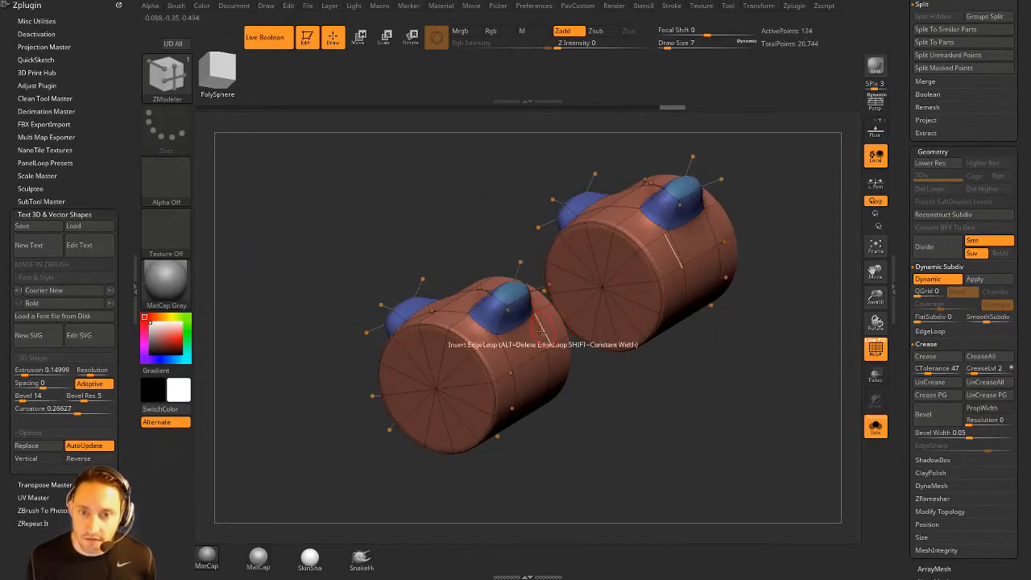
{"action": "left_click_drag", "start_coordinate": [528, 379], "coordinate": [559, 384]}
{"action": "left_click_drag", "start_coordinate": [616, 403], "coordinate": [755, 409]}
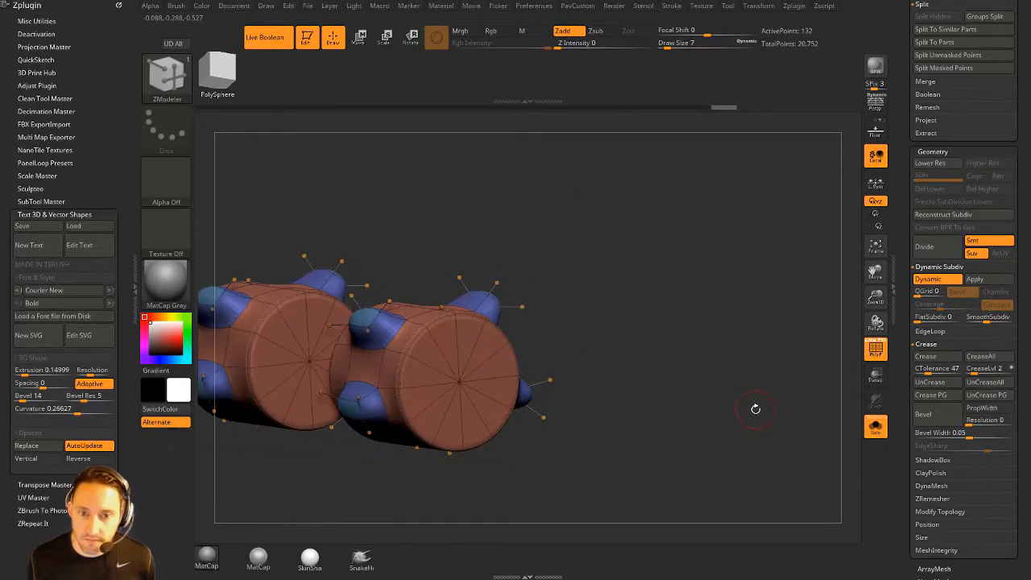
Step: Crease the sharp edges of the extruded blocks using the 47-degree crease tolerance and turn off the wireframe display
{"action": "key", "text": "2"}
{"action": "left_click", "coordinate": [719, 421]}
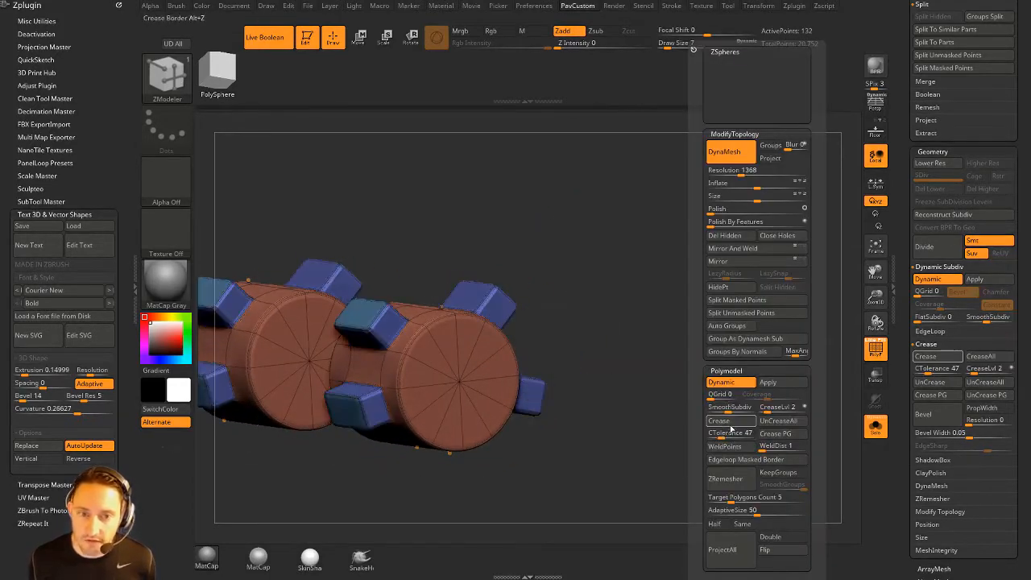
{"action": "left_click", "coordinate": [875, 348]}
{"action": "left_click_drag", "start_coordinate": [732, 317], "coordinate": [709, 327]}
{"action": "left_click_drag", "start_coordinate": [521, 319], "coordinate": [651, 311]}
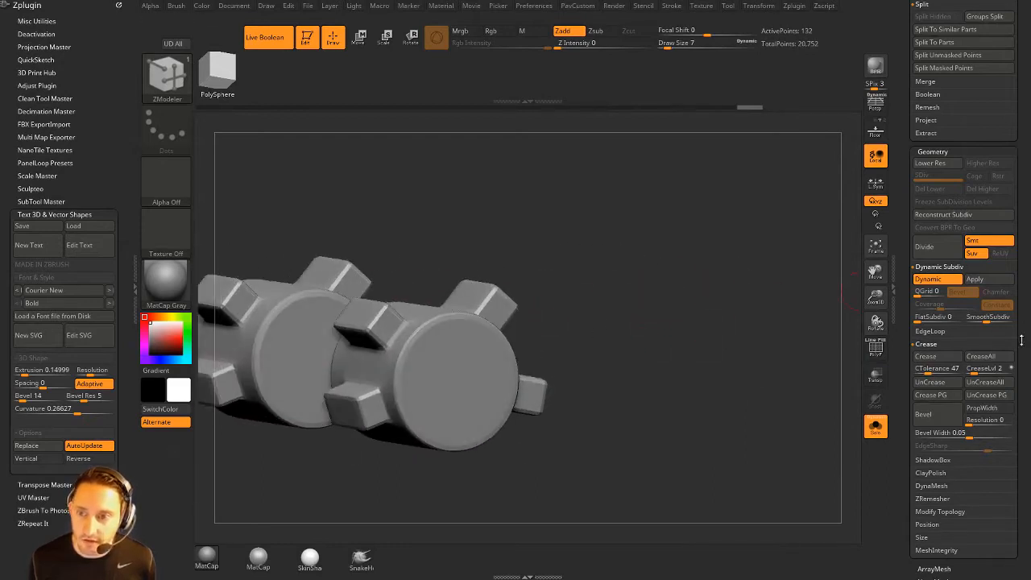
Step: Raise the cylinders' smooth subdivision level and set the crease level to 3 for tighter bevels
{"action": "left_click_drag", "start_coordinate": [986, 318], "coordinate": [993, 319]}
{"action": "left_click_drag", "start_coordinate": [974, 369], "coordinate": [977, 368]}
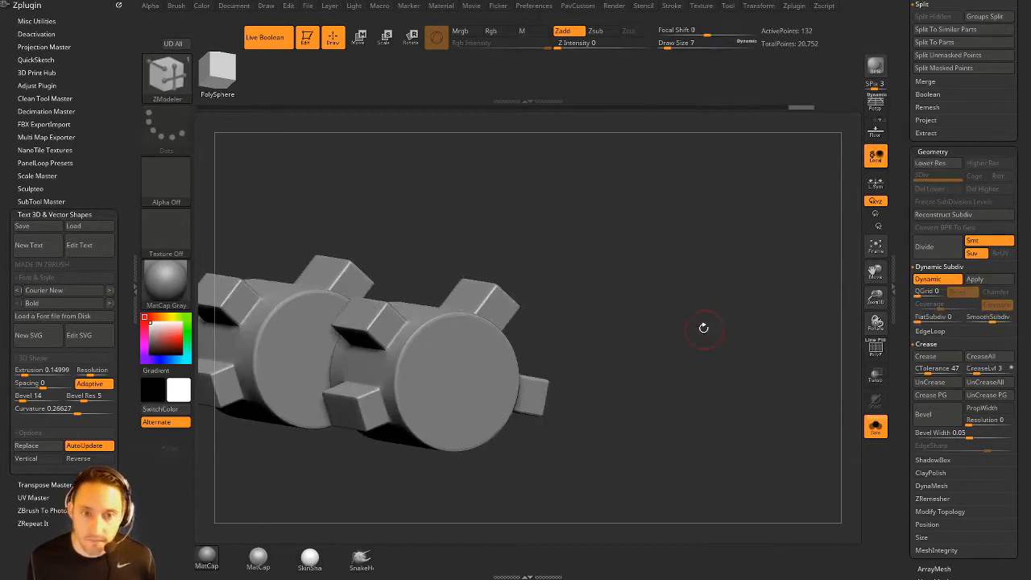
{"action": "left_click_drag", "start_coordinate": [703, 328], "coordinate": [722, 265]}
{"action": "left_click_drag", "start_coordinate": [738, 335], "coordinate": [739, 332]}
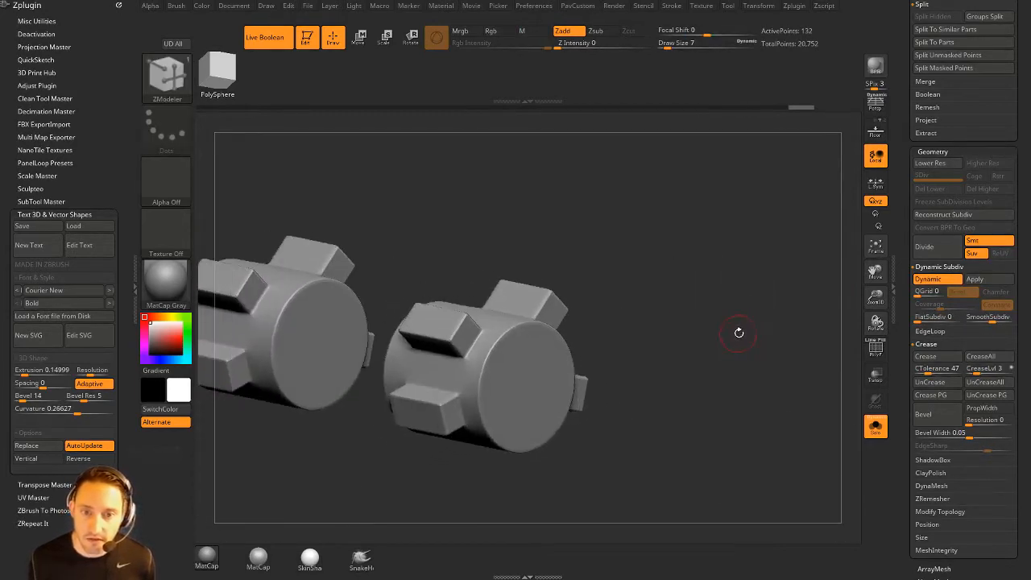
Step: Push one block flush into the cylinder with QMesh and uncrease the edges around its patch using ZModeler's Crease action on single edges
{"action": "left_click", "coordinate": [476, 310]}
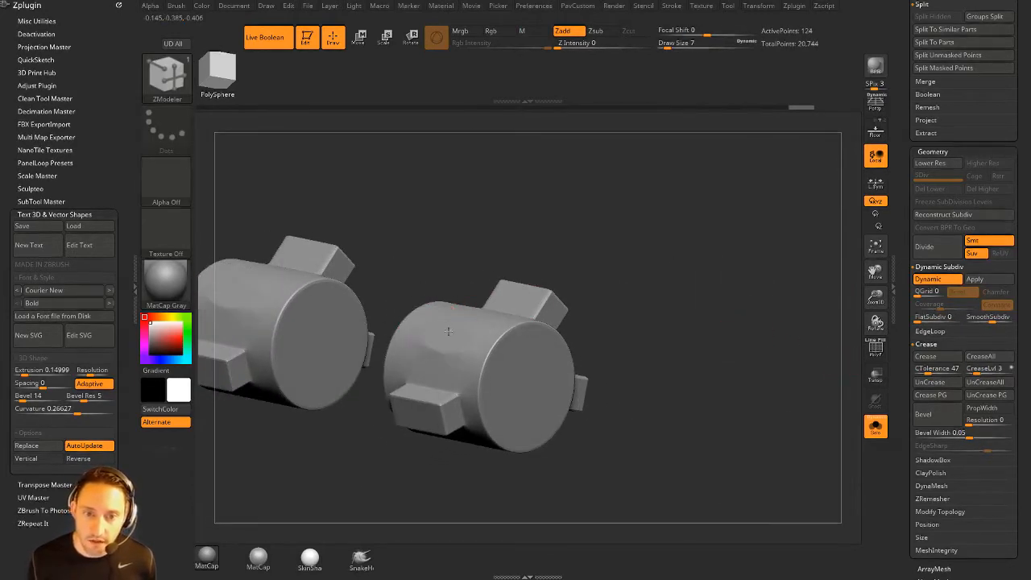
{"action": "left_click", "coordinate": [876, 346]}
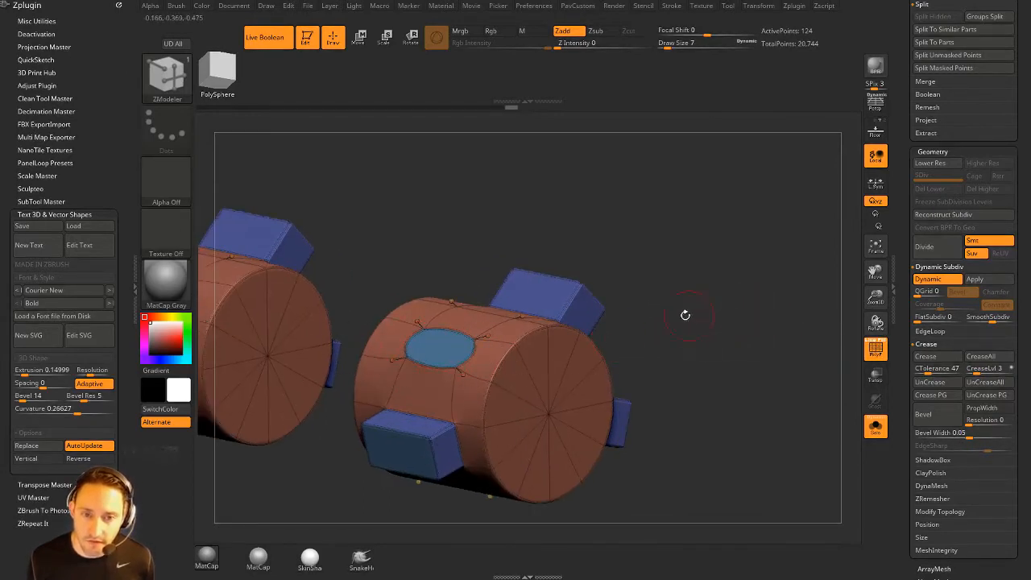
{"action": "key", "text": "space"}
{"action": "left_click", "coordinate": [340, 332]}
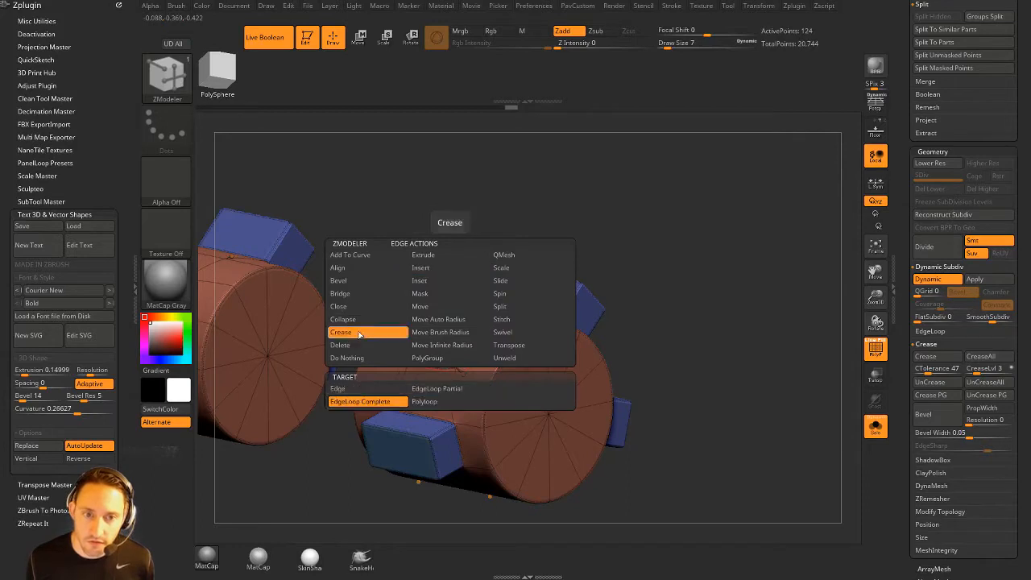
{"action": "left_click", "coordinate": [369, 388]}
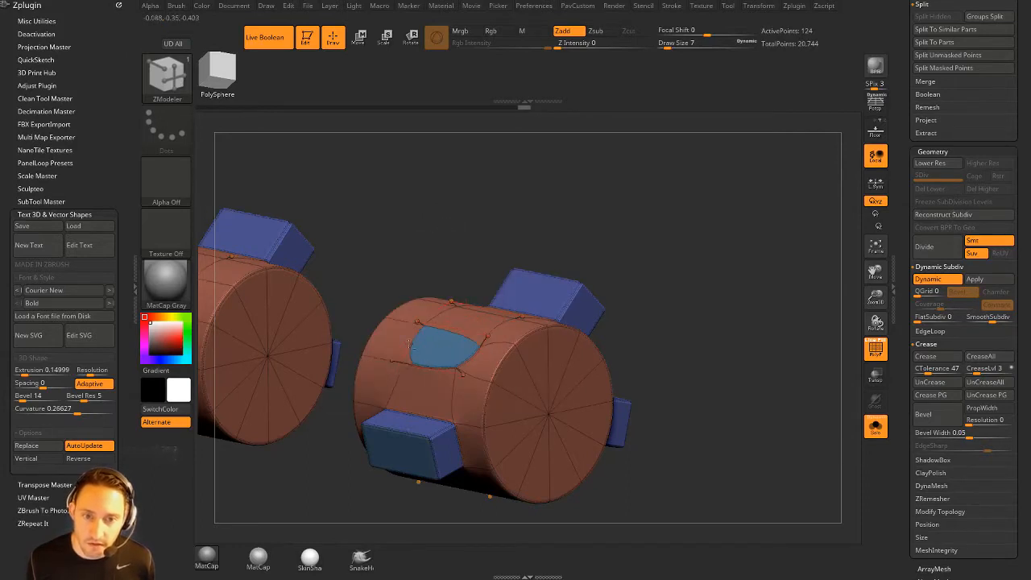
{"action": "left_click", "coordinate": [424, 366]}
{"action": "left_click", "coordinate": [472, 356]}
Step: Push the remaining extruded blocks back flush with the cylinders' surface using QMesh on single polygons
{"action": "left_click_drag", "start_coordinate": [789, 302], "coordinate": [685, 346]}
{"action": "key", "text": "space"}
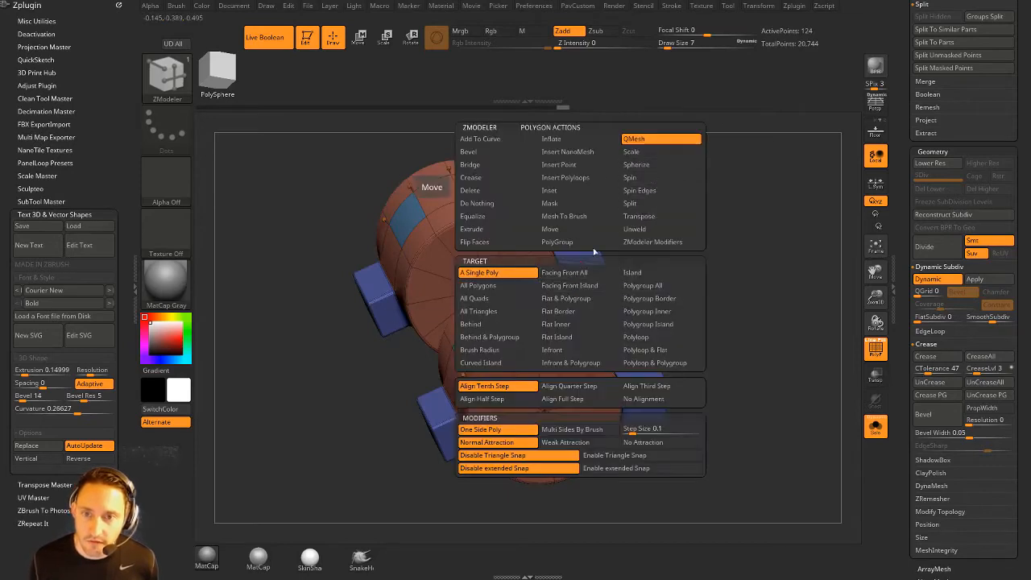
{"action": "left_click_drag", "start_coordinate": [600, 319], "coordinate": [646, 321]}
{"action": "left_click_drag", "start_coordinate": [745, 320], "coordinate": [673, 362]}
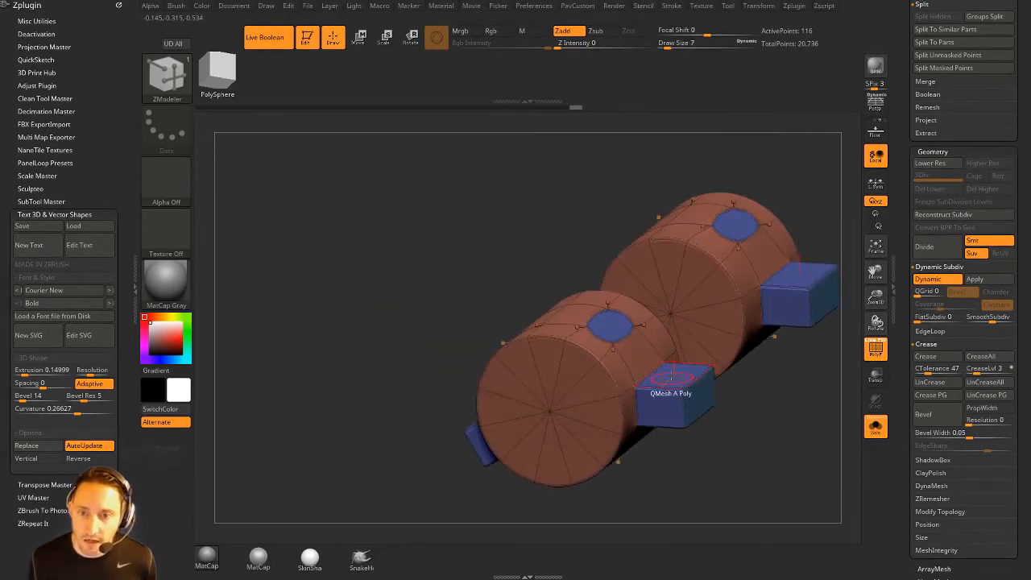
{"action": "left_click", "coordinate": [671, 379]}
{"action": "left_click_drag", "start_coordinate": [742, 460], "coordinate": [805, 451]}
{"action": "left_click", "coordinate": [610, 421]}
{"action": "left_click_drag", "start_coordinate": [805, 241], "coordinate": [676, 242], "text": "alt"}
Step: Remove all creases from the cylinders and crease only their sharp end edges again using the 47-degree tolerance
{"action": "key", "text": "grave"}
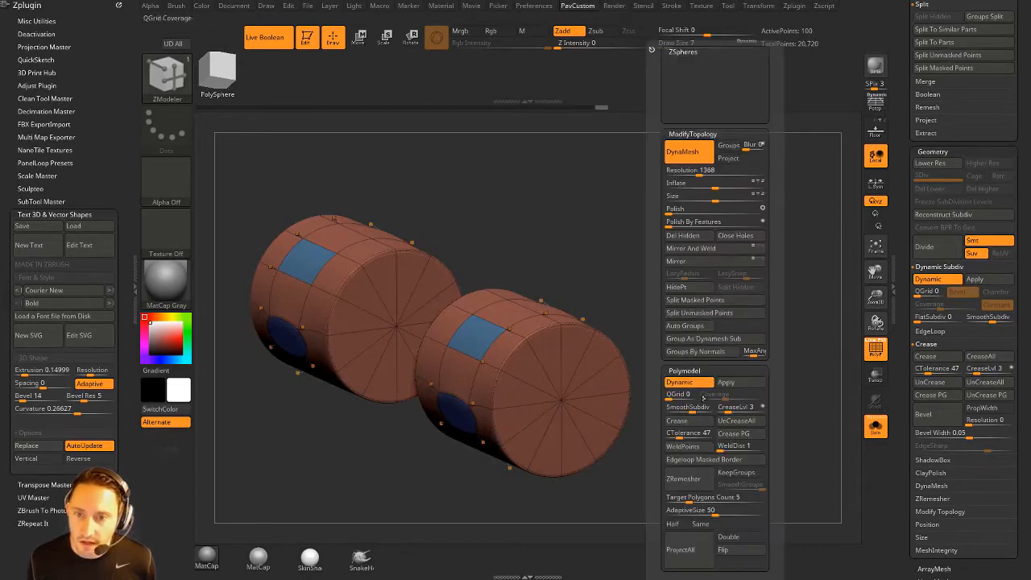
{"action": "left_click", "coordinate": [735, 421]}
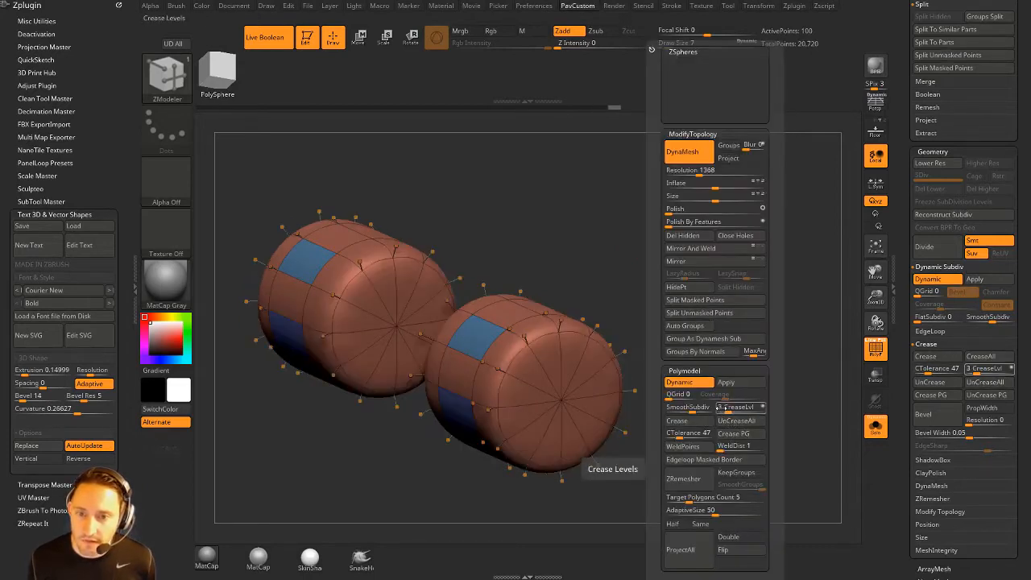
{"action": "left_click", "coordinate": [685, 446]}
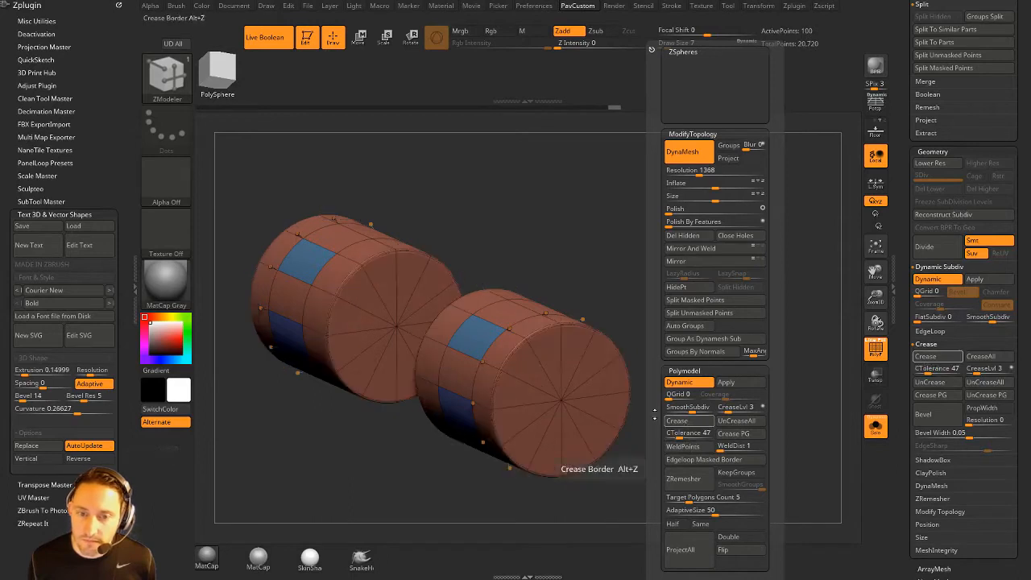
Step: Regroup the cylinders into a single polygroup and return to the full revolver view without the wireframe
{"action": "left_click_drag", "start_coordinate": [657, 338], "coordinate": [671, 281]}
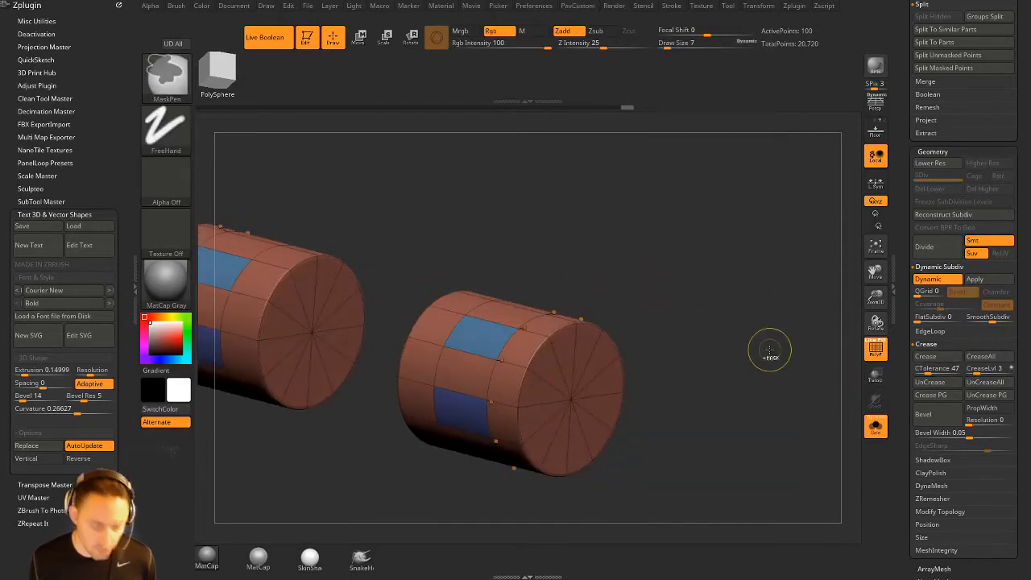
{"action": "key", "text": "ctrl+w"}
{"action": "left_click", "coordinate": [876, 359]}
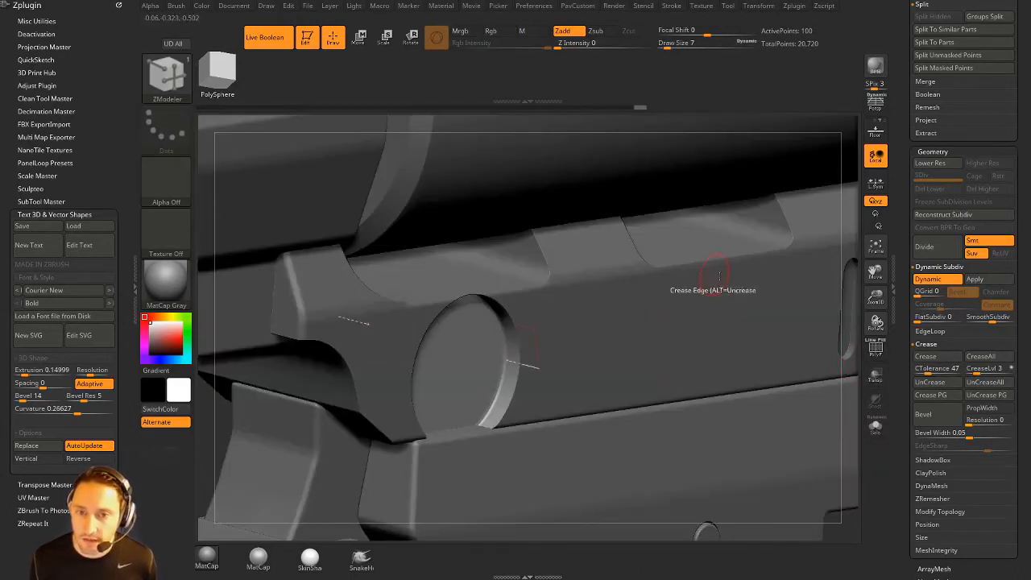
Step: Turn off Live Boolean to show the uncut cutter meshes around the barrel support
{"action": "left_click_drag", "start_coordinate": [848, 305], "coordinate": [808, 310], "text": "alt"}
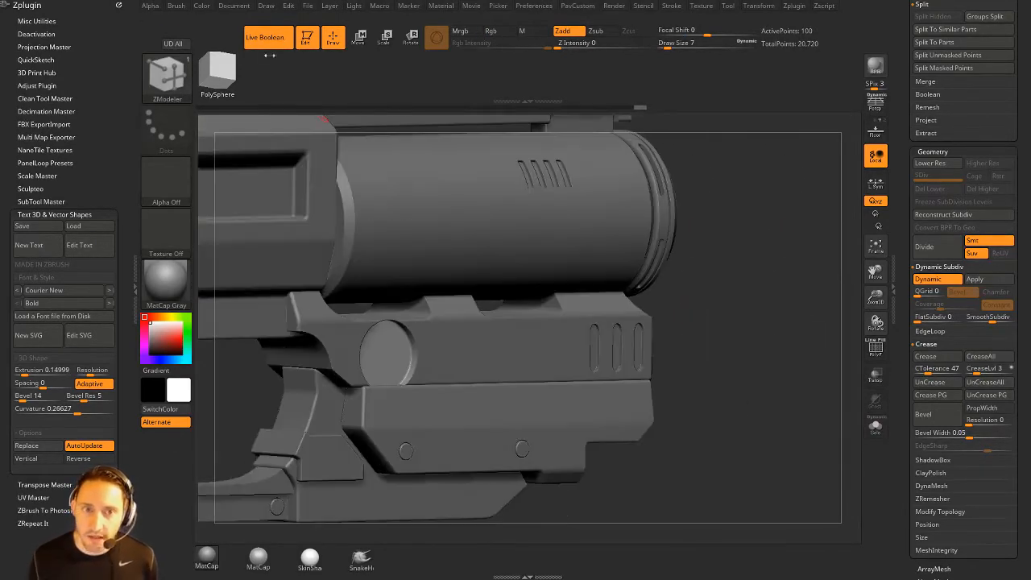
{"action": "left_click", "coordinate": [290, 40]}
{"action": "left_click_drag", "start_coordinate": [753, 287], "coordinate": [660, 313]}
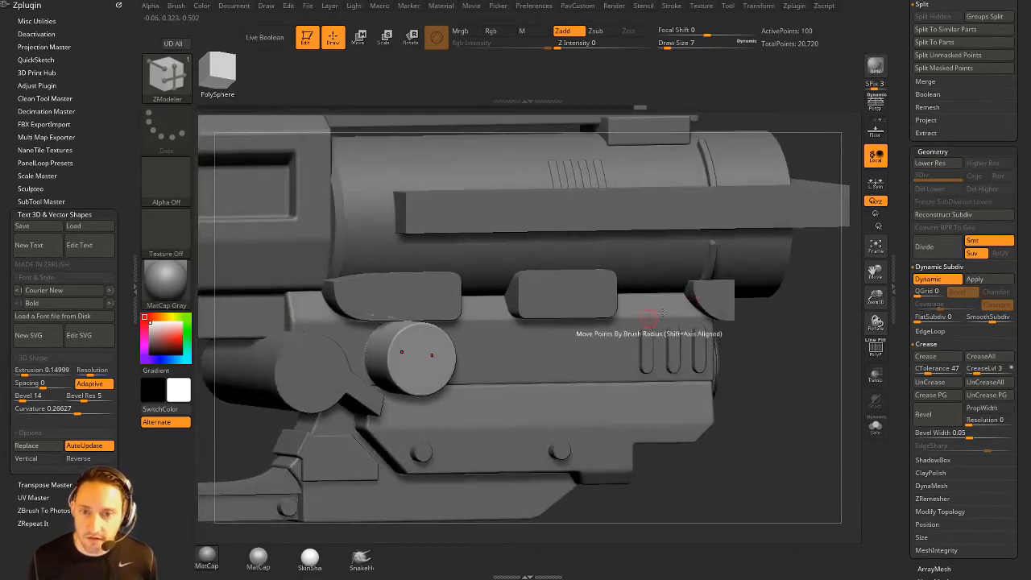
{"action": "left_click_drag", "start_coordinate": [904, 234], "coordinate": [879, 437]}
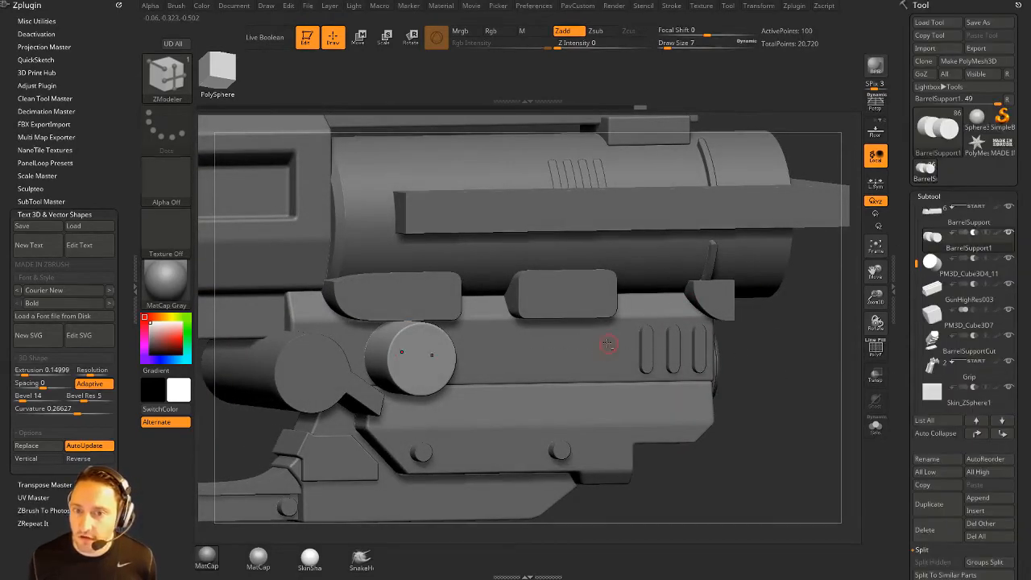
Step: Go through the BarrelSupport, PM3D_Cube3D4_11, GunHighRes003 and PM3D_Cube3D7 subtools and turn Live Boolean back on
{"action": "left_click", "coordinate": [608, 344], "text": "alt"}
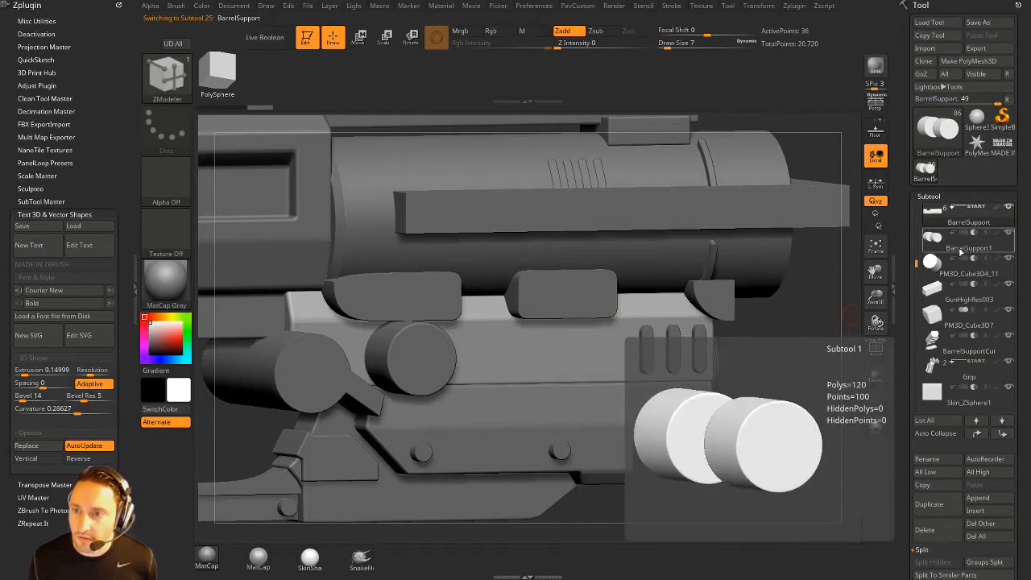
{"action": "left_click", "coordinate": [968, 269]}
{"action": "left_click", "coordinate": [963, 301]}
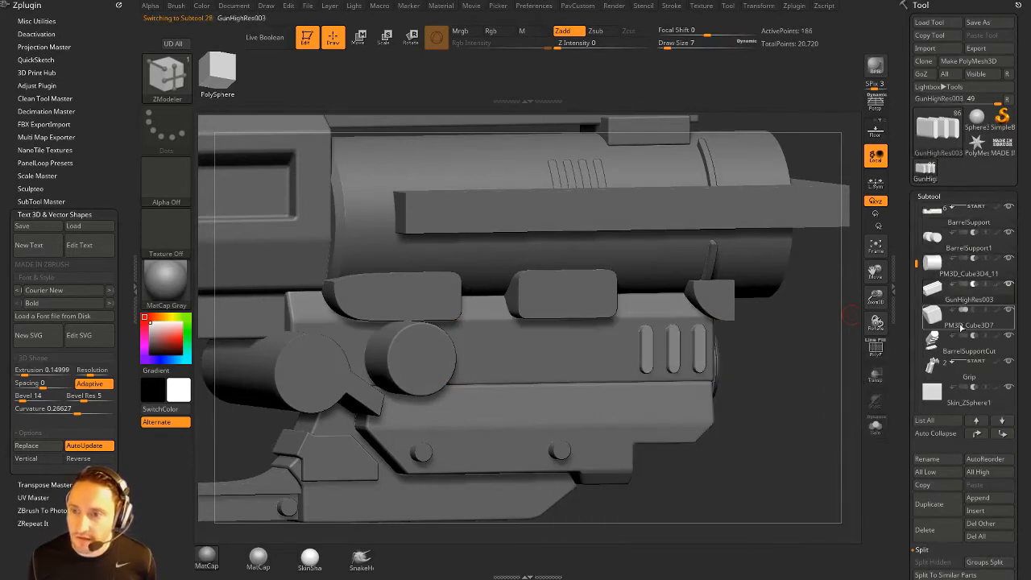
{"action": "left_click", "coordinate": [964, 320]}
{"action": "key", "text": "alt+b"}
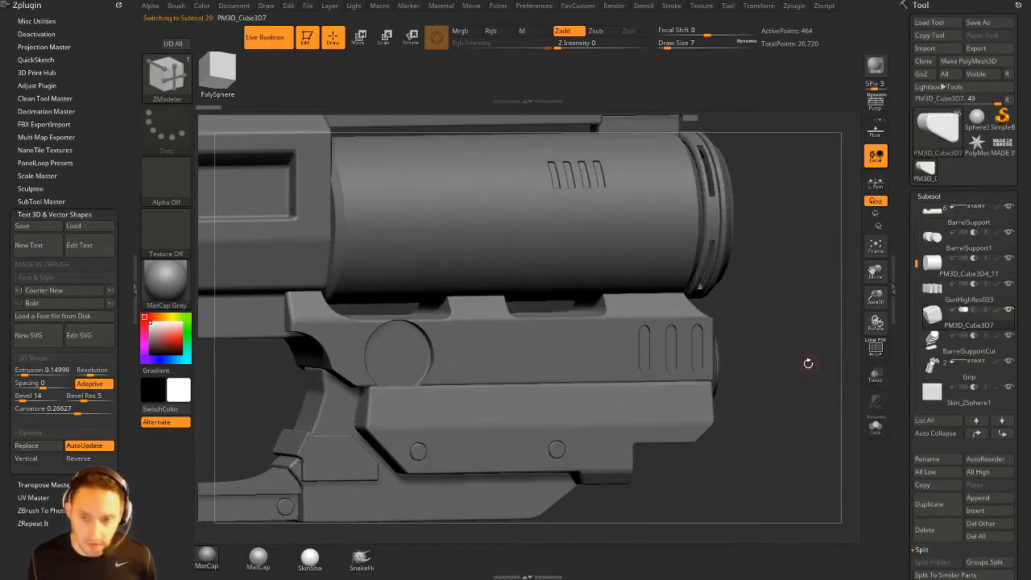
{"action": "left_click_drag", "start_coordinate": [808, 362], "coordinate": [854, 360]}
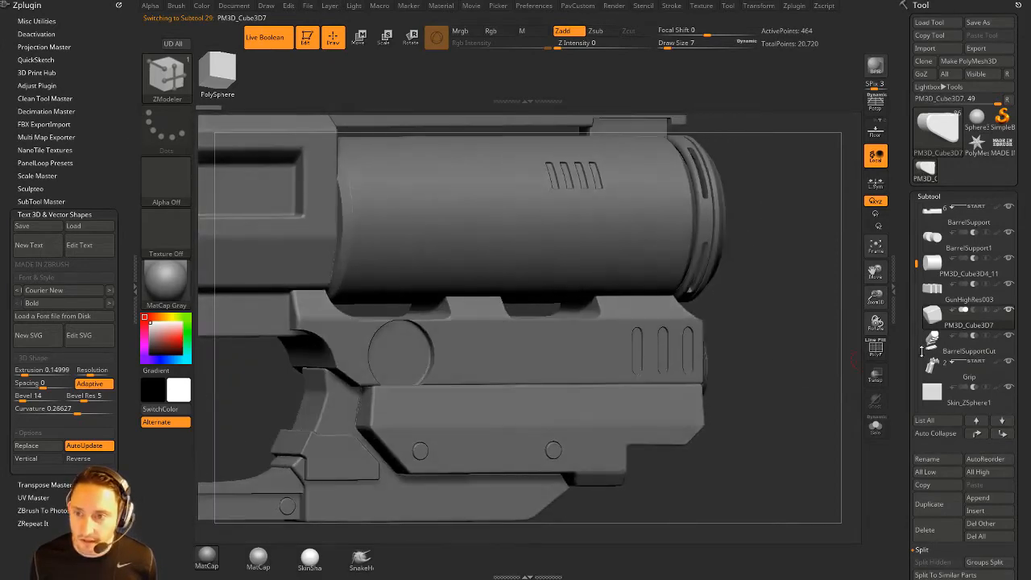
Step: Select the BarrelSupport1 cutter cylinders, centre the Gizmo on the unmasked mesh and reset its orientation
{"action": "left_click", "coordinate": [397, 355], "text": "alt"}
{"action": "left_click_drag", "start_coordinate": [769, 307], "coordinate": [807, 302]}
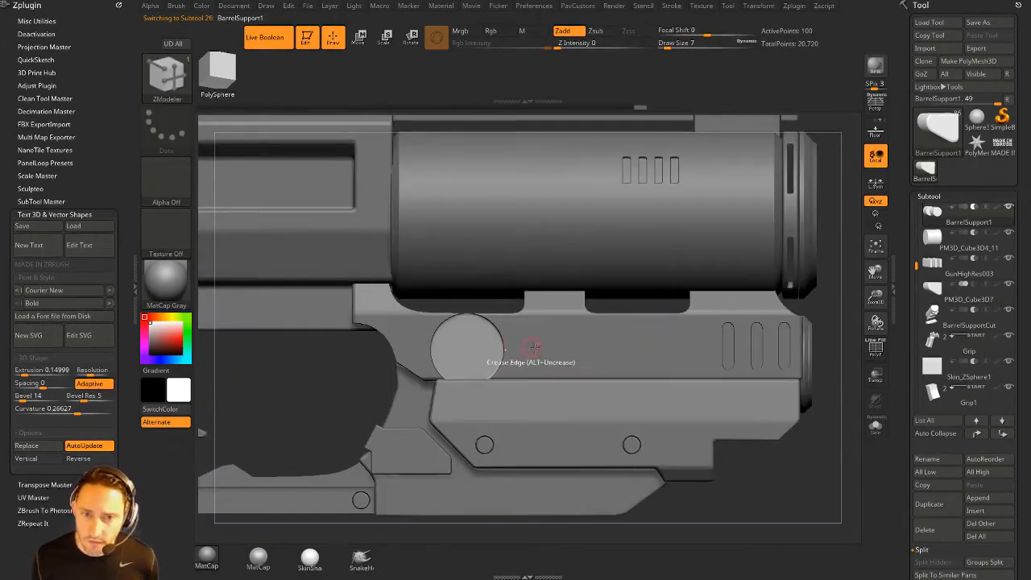
{"action": "key", "text": "w"}
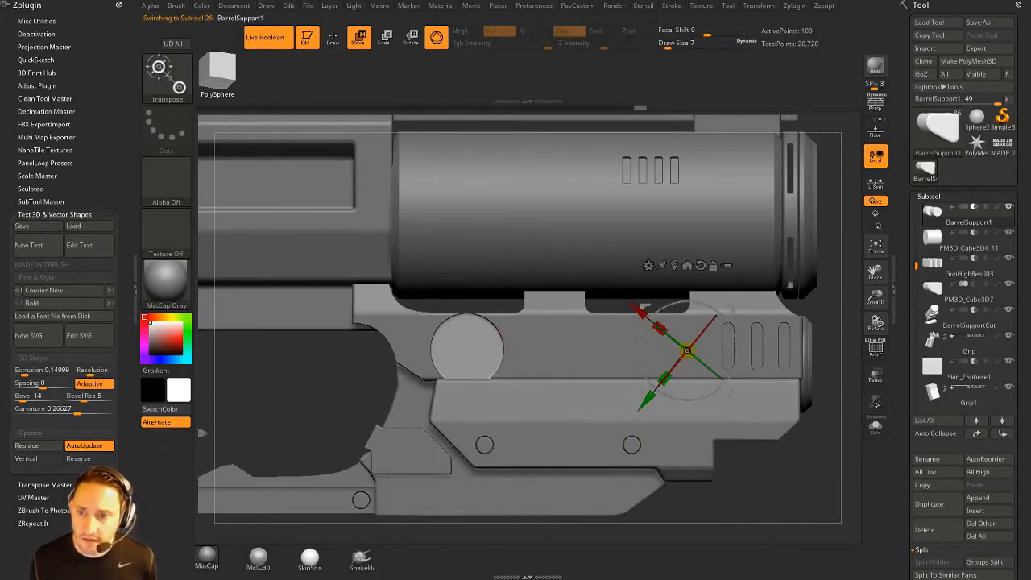
{"action": "left_click", "coordinate": [876, 426]}
{"action": "left_click", "coordinate": [876, 426]}
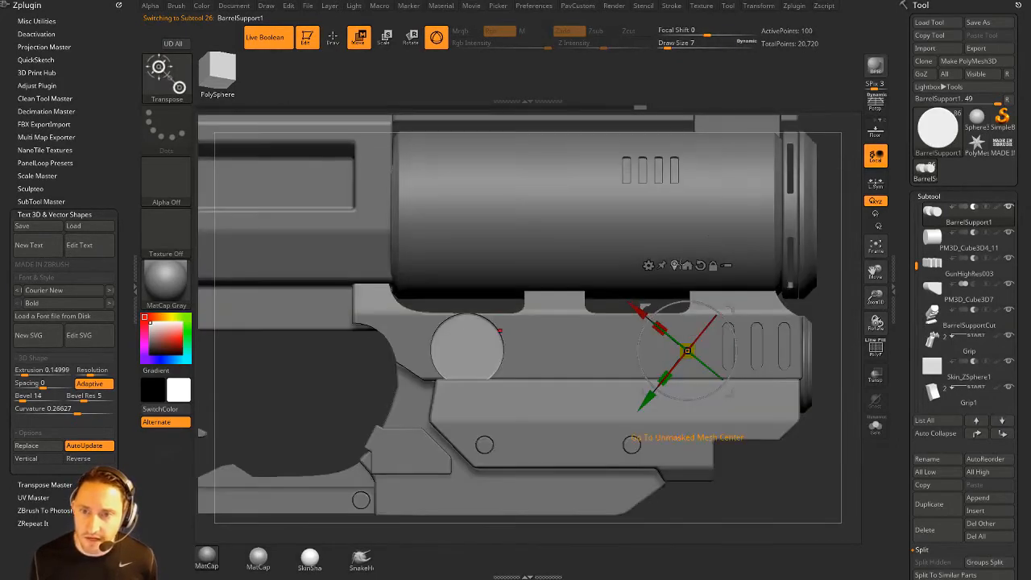
{"action": "left_click", "coordinate": [688, 265]}
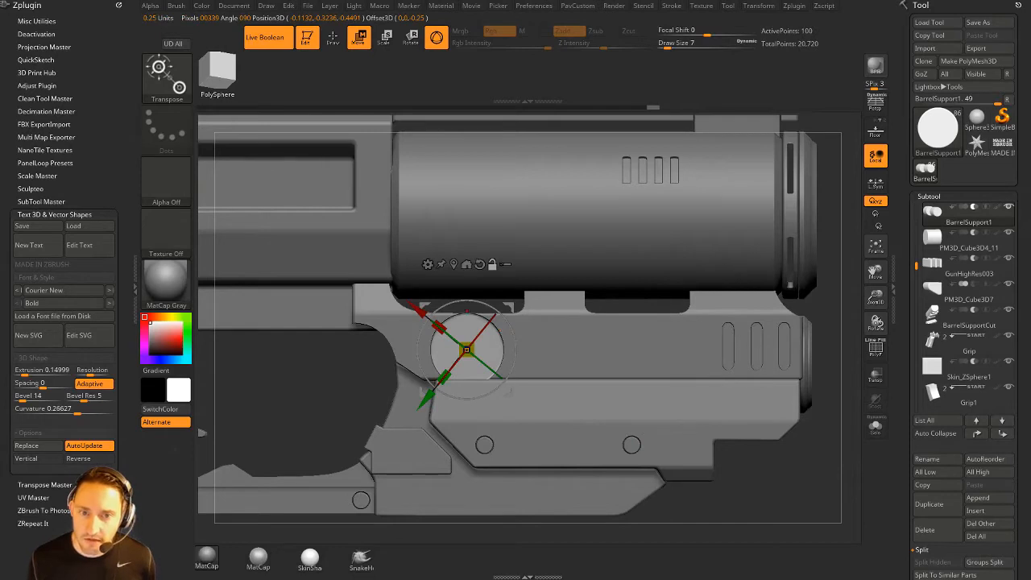
{"action": "left_click", "coordinate": [479, 265], "text": "alt"}
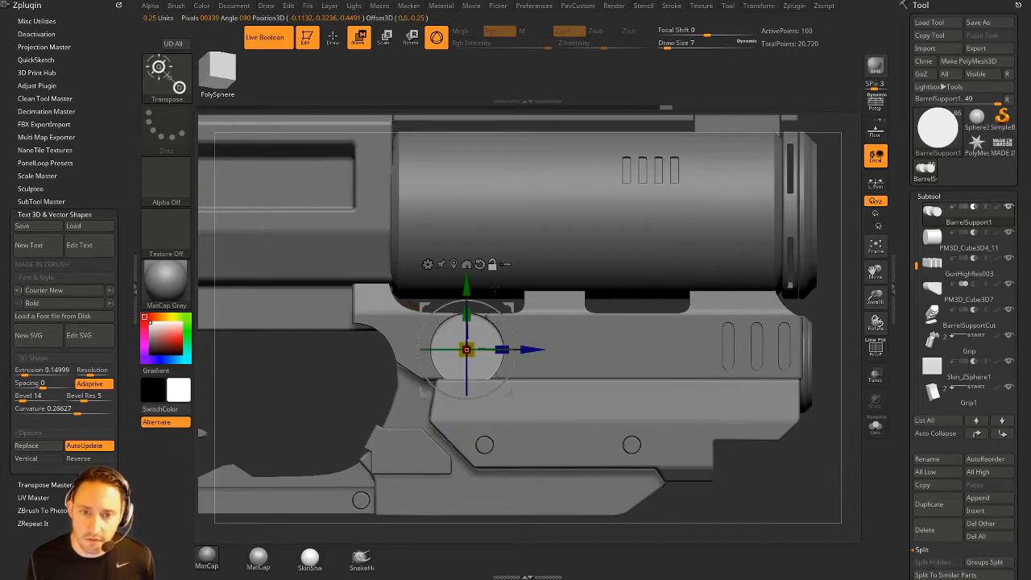
{"action": "right_click_drag", "start_coordinate": [606, 315], "coordinate": [817, 299]}
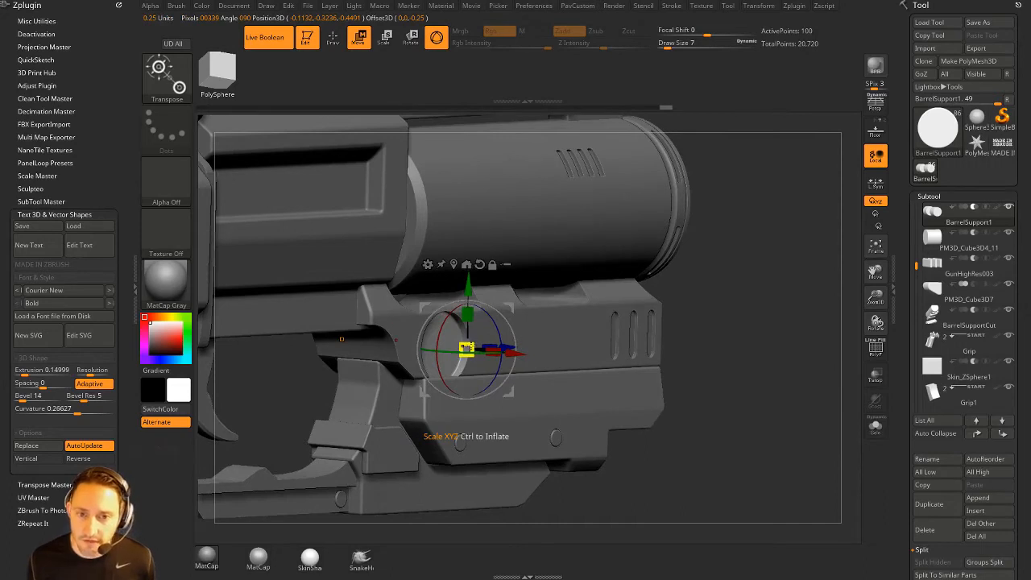
Step: Scale the cutter cylinders down uniformly with local symmetry enabled to get a smaller round recess
{"action": "left_click_drag", "start_coordinate": [467, 348], "coordinate": [463, 348]}
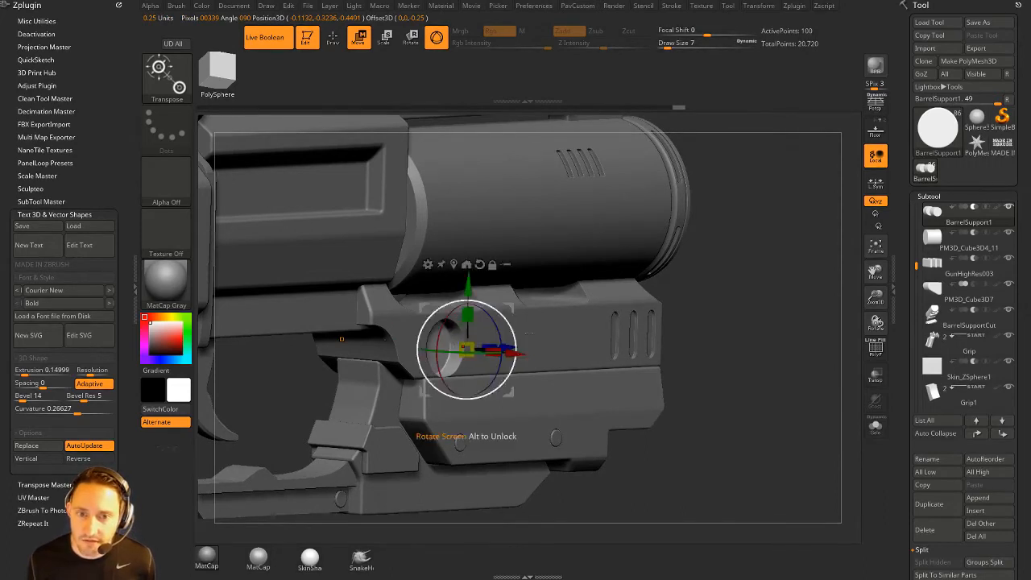
{"action": "left_click", "coordinate": [876, 426]}
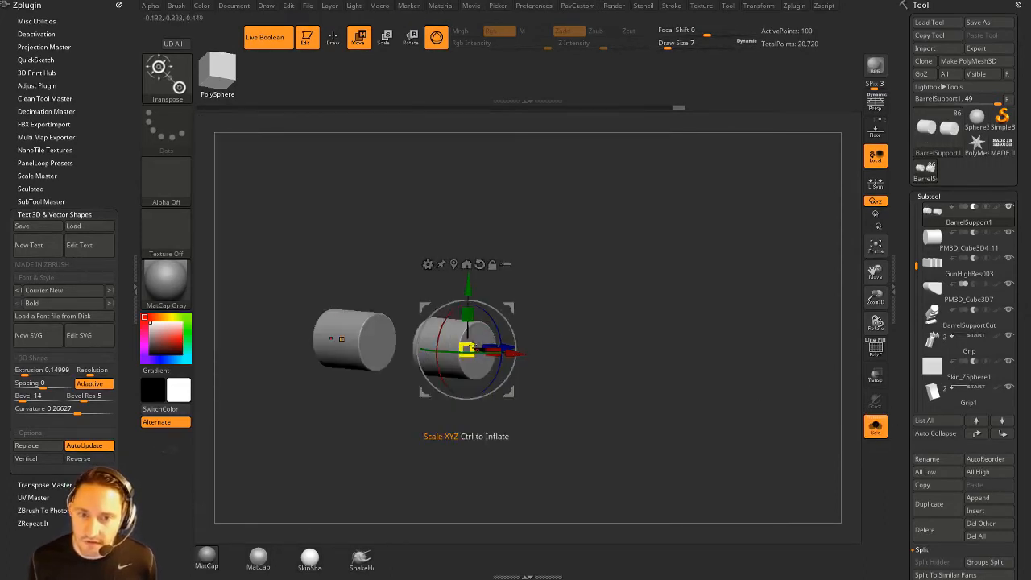
{"action": "left_click_drag", "start_coordinate": [466, 349], "coordinate": [878, 411]}
{"action": "left_click", "coordinate": [879, 427]}
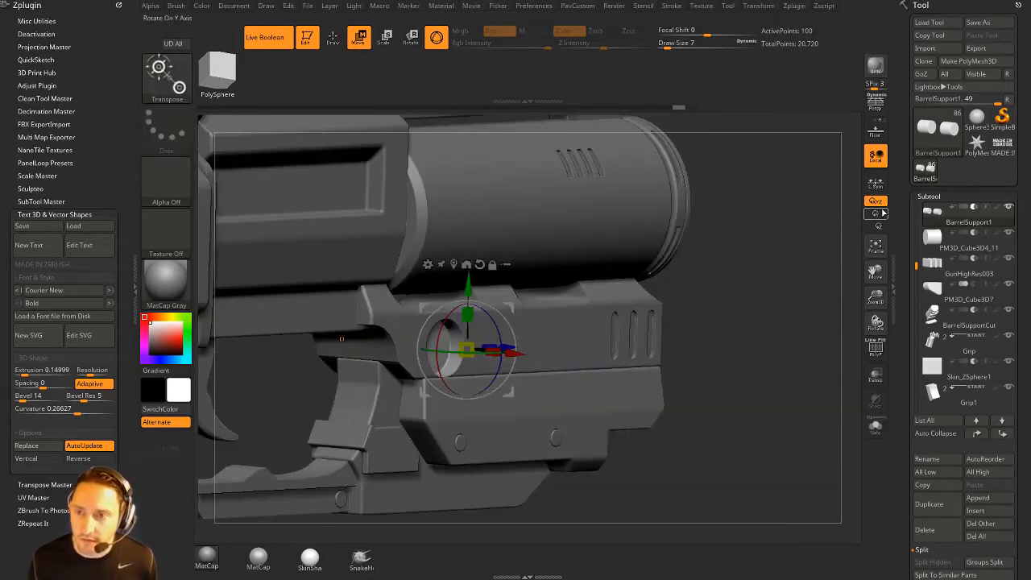
{"action": "left_click", "coordinate": [876, 427]}
{"action": "mouse_move", "coordinate": [467, 348]}
{"action": "left_mouse_down"}
{"action": "mouse_move", "coordinate": [538, 344]}
{"action": "mouse_move", "coordinate": [466, 349]}
{"action": "left_mouse_up"}
{"action": "left_click", "coordinate": [876, 427]}
{"action": "left_click_drag", "start_coordinate": [757, 282], "coordinate": [686, 283]}
{"action": "key", "text": "q"}
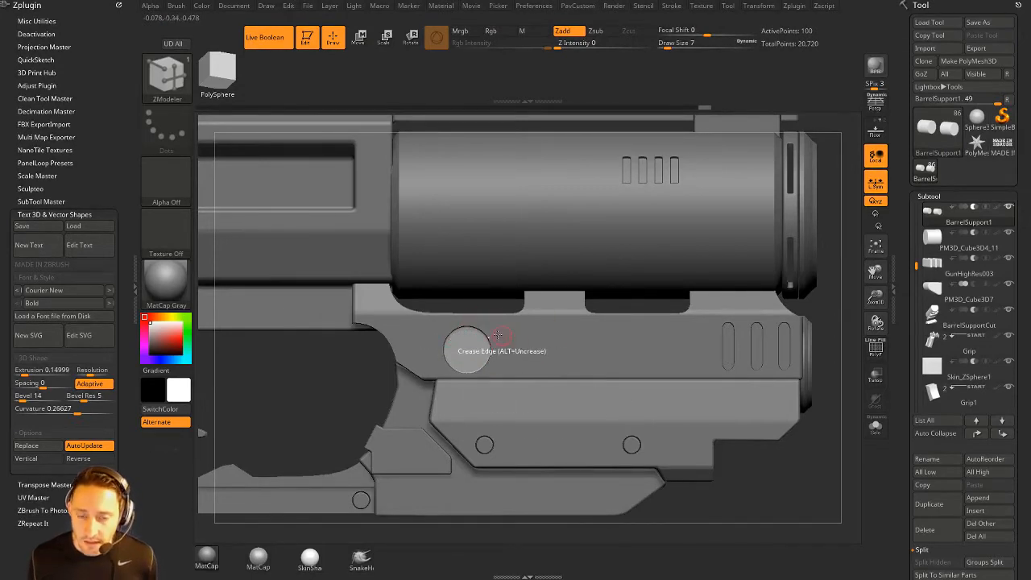
Step: Isolate the cylinders in wireframe without dynamic subdivision and mask one lengthwise half of their round profile
{"action": "left_click", "coordinate": [875, 427]}
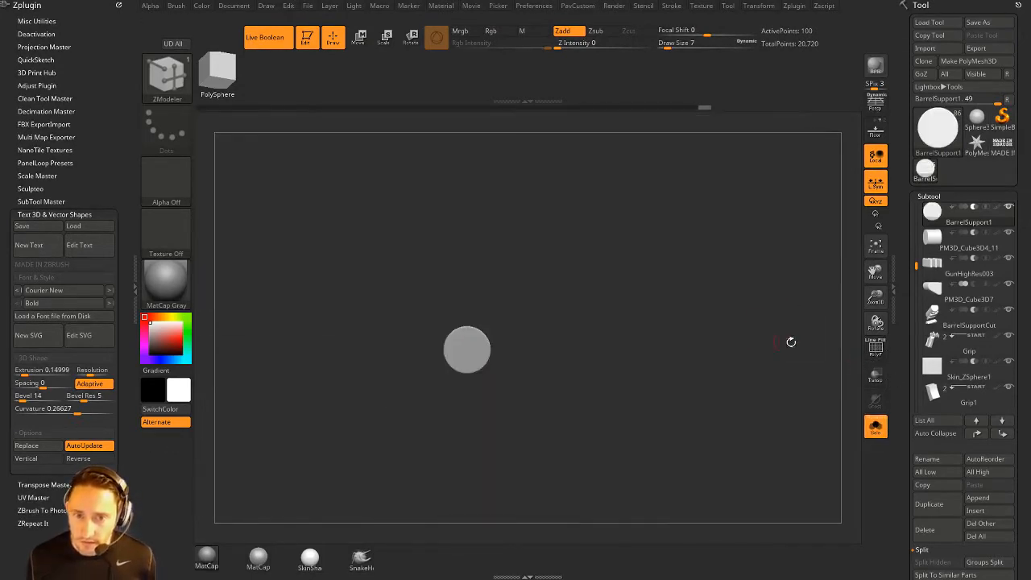
{"action": "left_click", "coordinate": [875, 348]}
{"action": "left_click_drag", "start_coordinate": [851, 340], "coordinate": [725, 384], "text": "alt"}
{"action": "left_click_drag", "start_coordinate": [642, 225], "coordinate": [464, 473], "text": "ctrl"}
{"action": "key", "text": "w"}
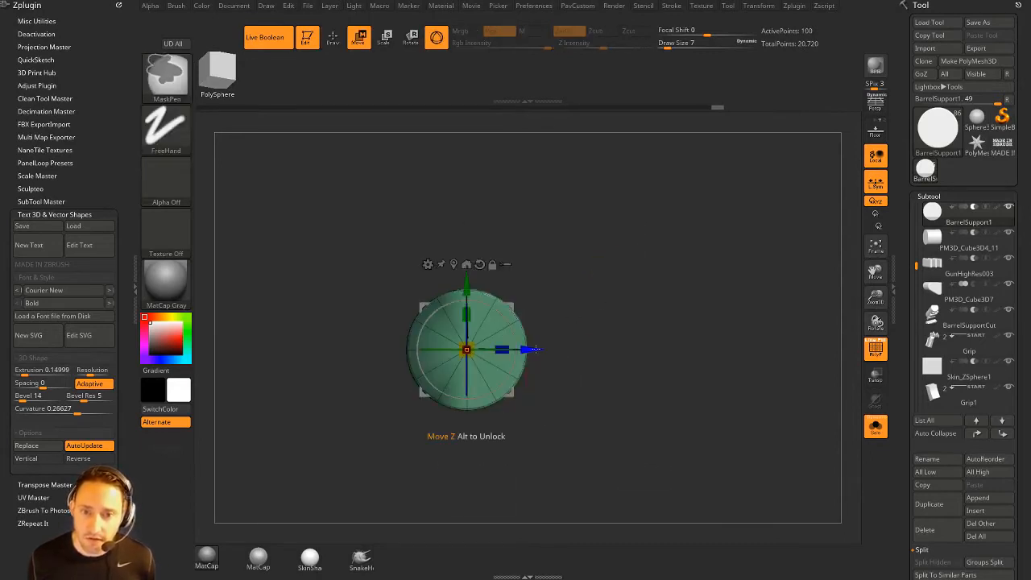
{"action": "key", "text": "shift+d"}
{"action": "left_click_drag", "start_coordinate": [554, 345], "coordinate": [604, 321]}
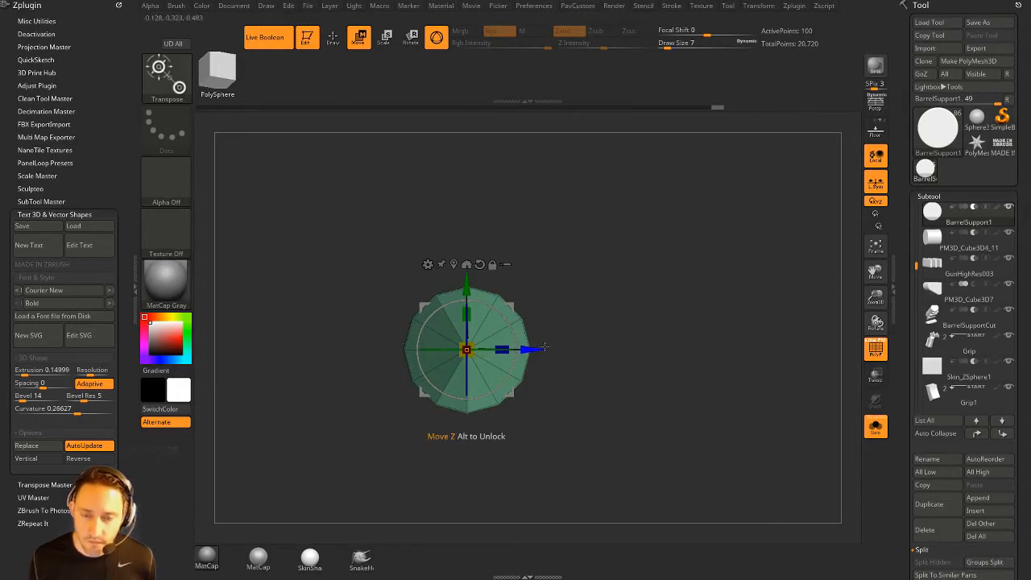
{"action": "key", "text": "ctrl"}
{"action": "left_click_drag", "start_coordinate": [618, 218], "coordinate": [464, 456], "text": "ctrl"}
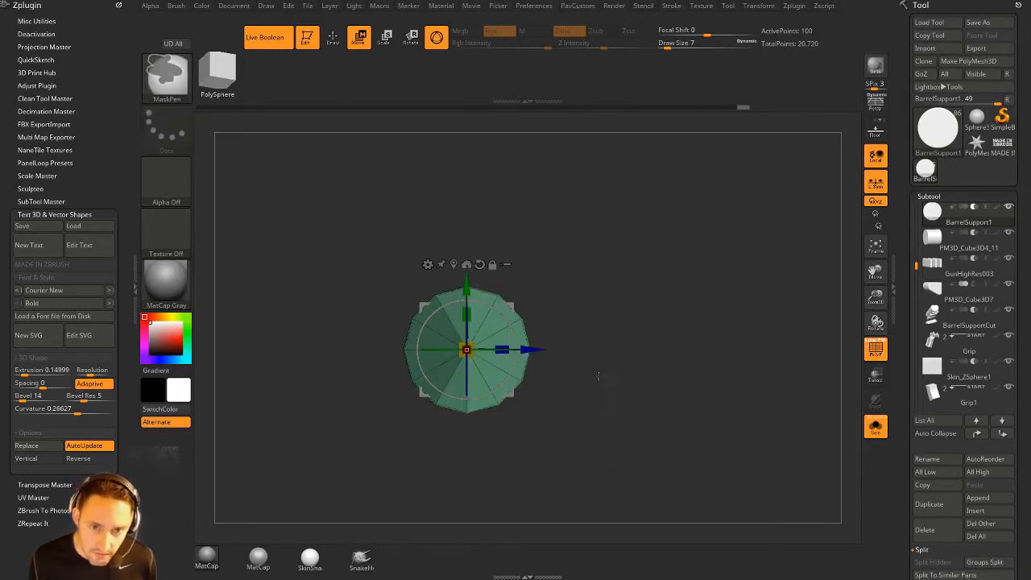
Step: Extrude the unmasked half along the Gizmo's Z axis to stretch the cylinders into capsule-shaped blocks
{"action": "left_click_drag", "start_coordinate": [531, 349], "coordinate": [682, 363], "text": "ctrl"}
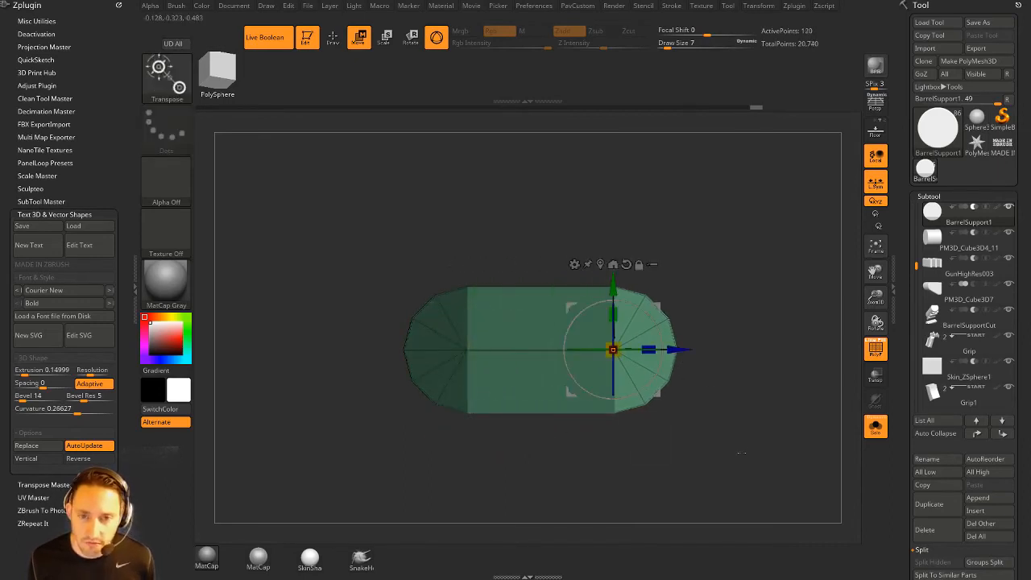
{"action": "right_click_drag", "start_coordinate": [605, 355], "coordinate": [404, 289]}
{"action": "right_click_drag", "start_coordinate": [467, 296], "coordinate": [643, 344]}
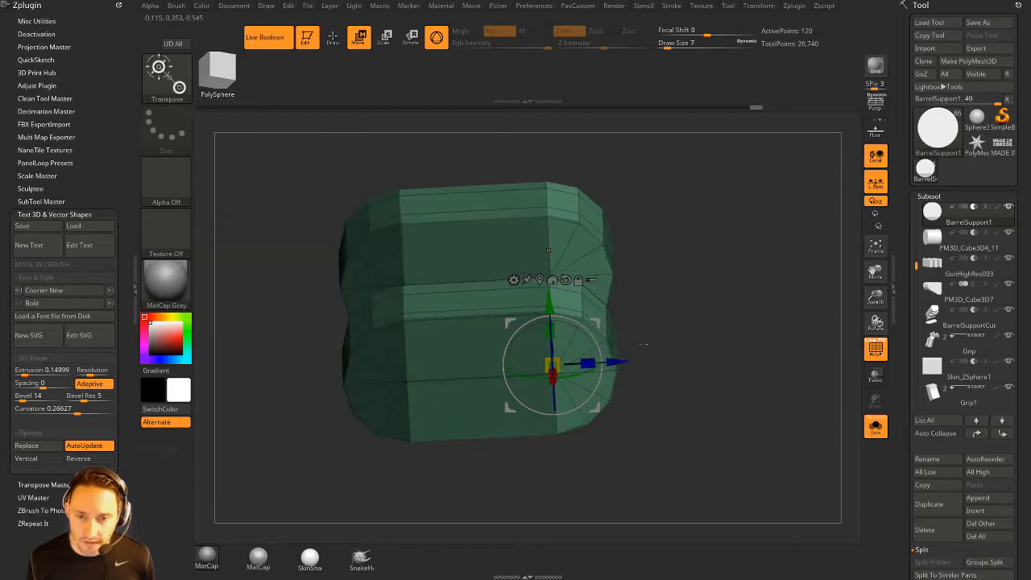
{"action": "mouse_move", "coordinate": [616, 362]}
{"action": "left_mouse_down", "text": "ctrl"}
{"action": "mouse_move", "coordinate": [724, 359]}
{"action": "mouse_move", "coordinate": [649, 364]}
{"action": "left_mouse_up", "text": "ctrl"}
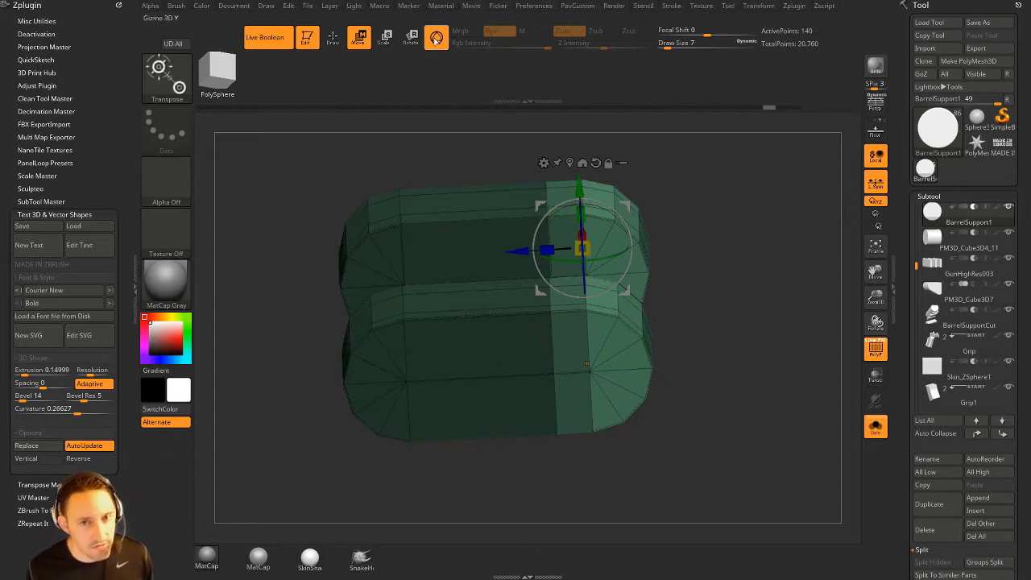
{"action": "left_click", "coordinate": [435, 38]}
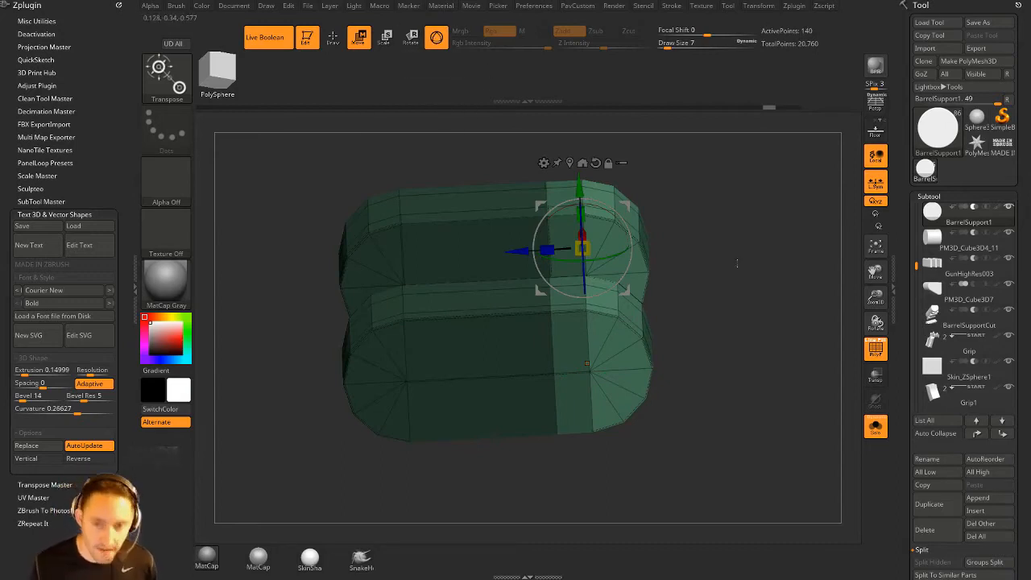
{"action": "key", "text": "y"}
{"action": "key", "text": "y"}
{"action": "key", "text": "y"}
{"action": "key", "text": "y"}
{"action": "key", "text": "y"}
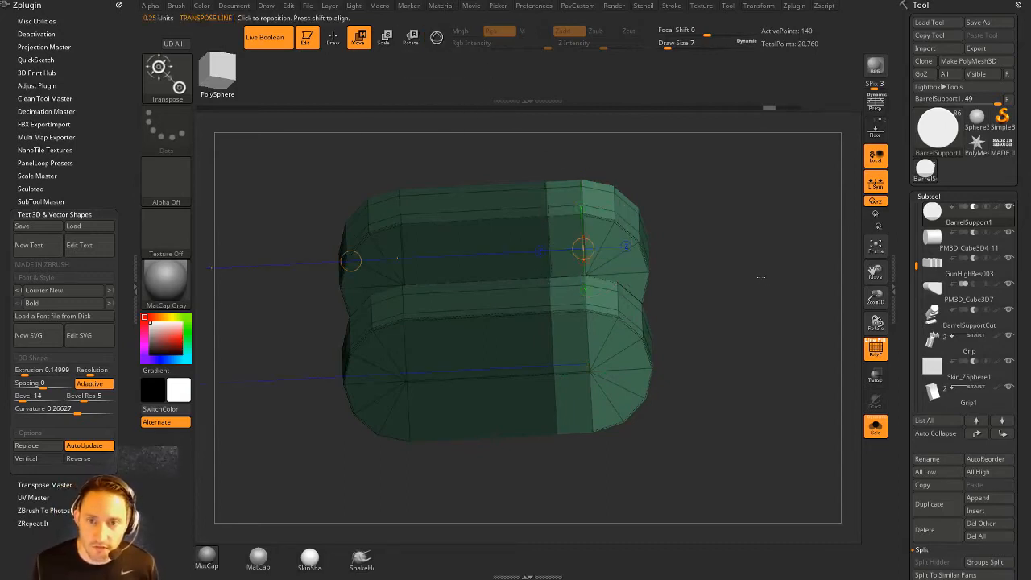
{"action": "left_click_drag", "start_coordinate": [760, 281], "coordinate": [737, 279], "text": "shift"}
{"action": "right_click_drag", "start_coordinate": [552, 251], "coordinate": [567, 305], "text": "alt"}
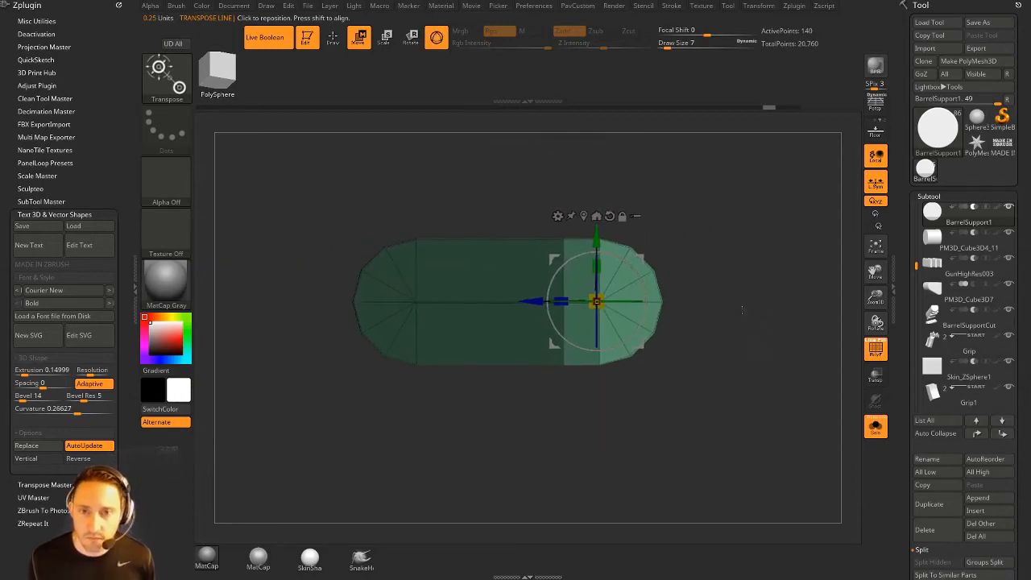
{"action": "mouse_move", "coordinate": [542, 303]}
{"action": "left_mouse_down"}
{"action": "mouse_move", "coordinate": [555, 303]}
{"action": "mouse_move", "coordinate": [532, 303]}
{"action": "left_mouse_up"}
{"action": "key", "text": "ctrl+z"}
{"action": "key", "text": "ctrl+z"}
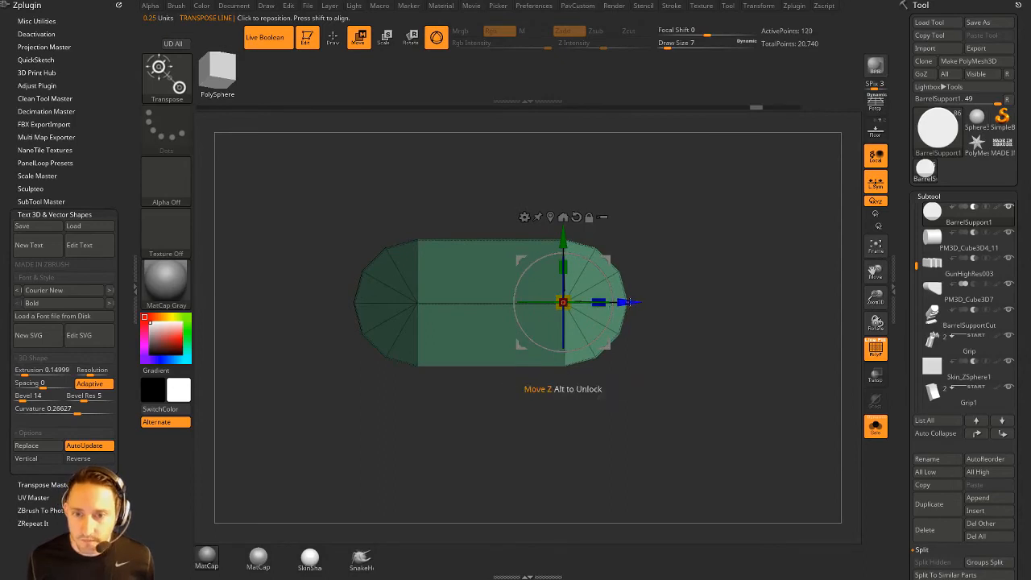
Step: Move the unmasked half of the capsules slightly farther out along Z and clear the mask
{"action": "left_click_drag", "start_coordinate": [628, 302], "coordinate": [646, 302]}
{"action": "left_click_drag", "start_coordinate": [749, 335], "coordinate": [766, 348], "text": "ctrl"}
{"action": "key", "text": "q"}
{"action": "mouse_move", "coordinate": [713, 279]}
{"action": "left_mouse_down"}
{"action": "mouse_move", "coordinate": [750, 285]}
{"action": "mouse_move", "coordinate": [723, 319]}
{"action": "left_mouse_up"}
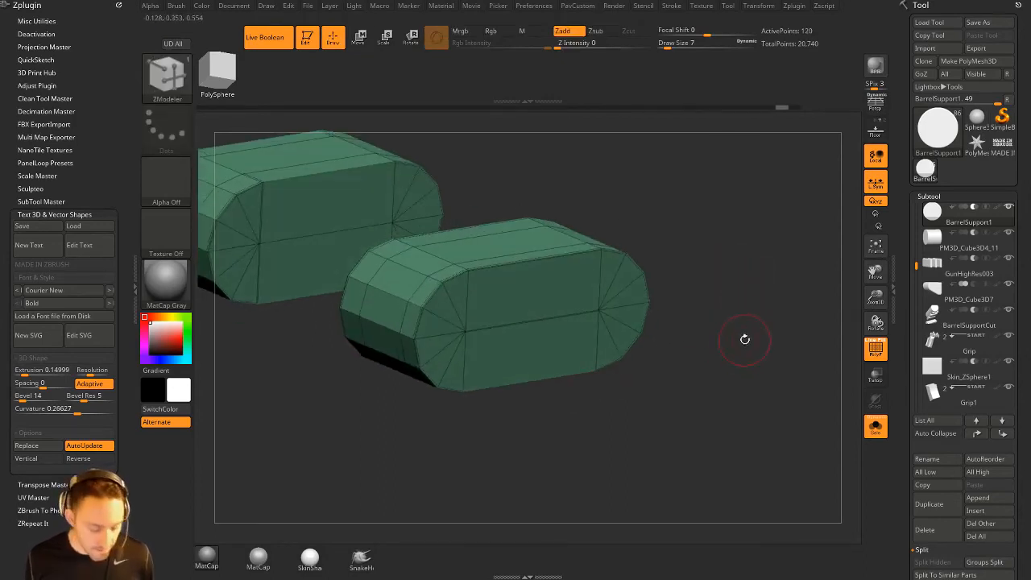
Step: Turn dynamic subdivision on for the capsules and check the elongated recess on the full revolver without wireframe
{"action": "key", "text": "d"}
{"action": "left_click_drag", "start_coordinate": [745, 339], "coordinate": [617, 239]}
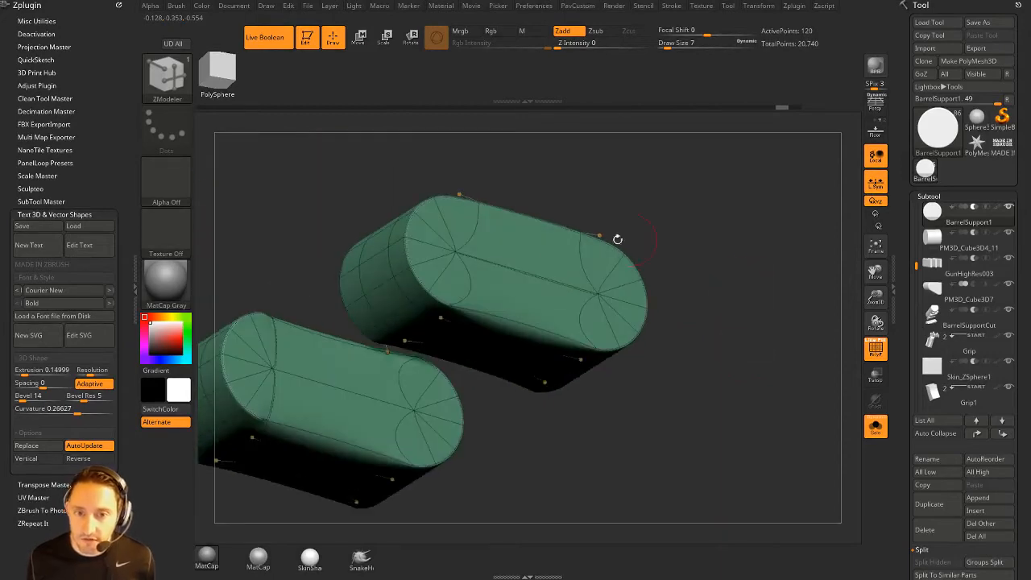
{"action": "left_click_drag", "start_coordinate": [722, 318], "coordinate": [741, 357]}
{"action": "key", "text": "2"}
{"action": "left_click", "coordinate": [724, 423]}
{"action": "left_click", "coordinate": [876, 427]}
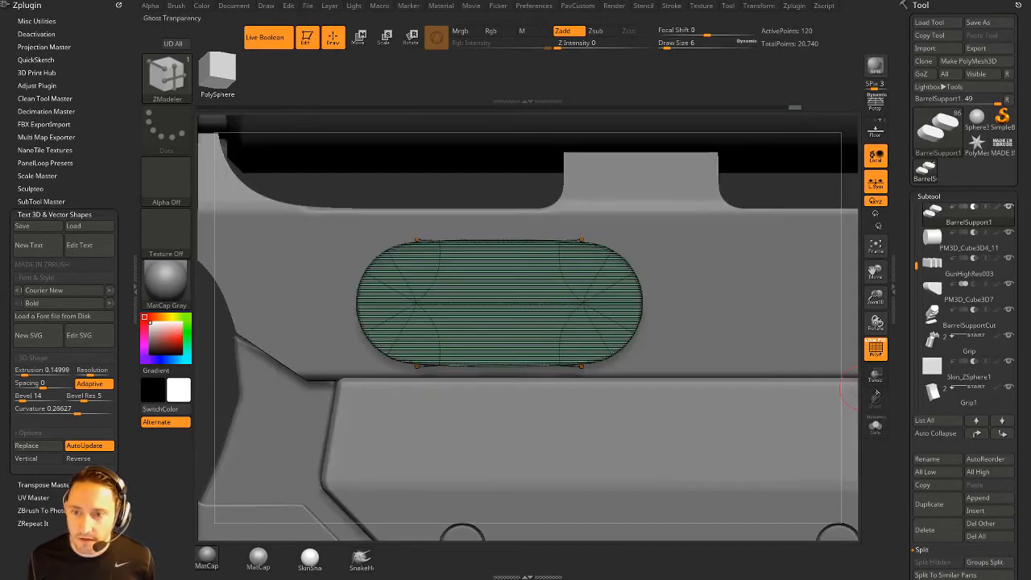
{"action": "left_click", "coordinate": [875, 350]}
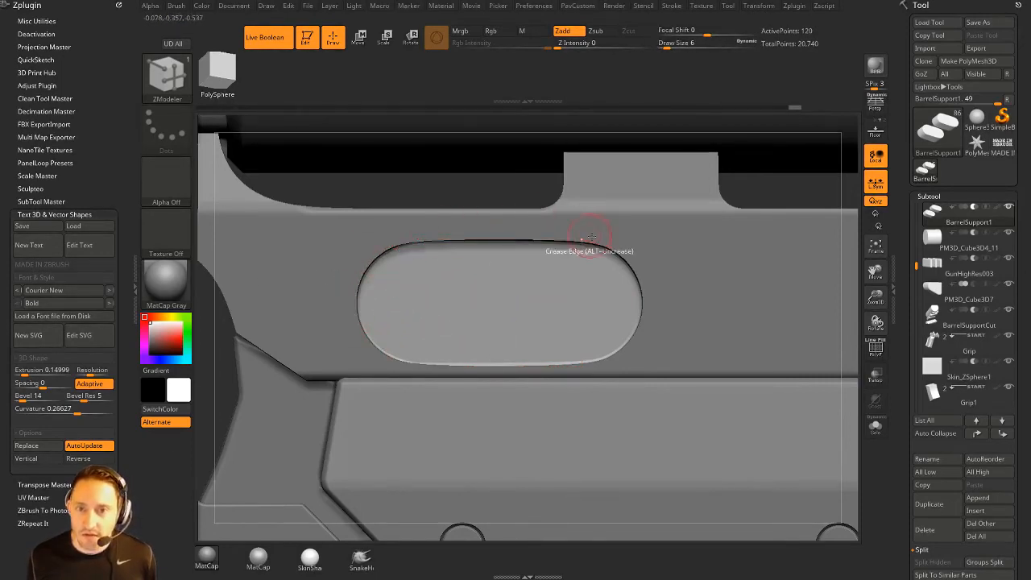
Step: Isolate the capsules in wireframe with dynamic subdivision off, and set the Draw Size to 3
{"action": "left_click", "coordinate": [876, 425]}
{"action": "left_click_drag", "start_coordinate": [776, 341], "coordinate": [856, 380]}
{"action": "left_click", "coordinate": [878, 354]}
{"action": "mouse_move", "coordinate": [841, 341]}
{"action": "left_mouse_down"}
{"action": "mouse_move", "coordinate": [782, 352]}
{"action": "mouse_move", "coordinate": [741, 324]}
{"action": "mouse_move", "coordinate": [751, 322]}
{"action": "left_mouse_up"}
{"action": "key", "text": "s"}
{"action": "left_click_drag", "start_coordinate": [757, 326], "coordinate": [808, 343]}
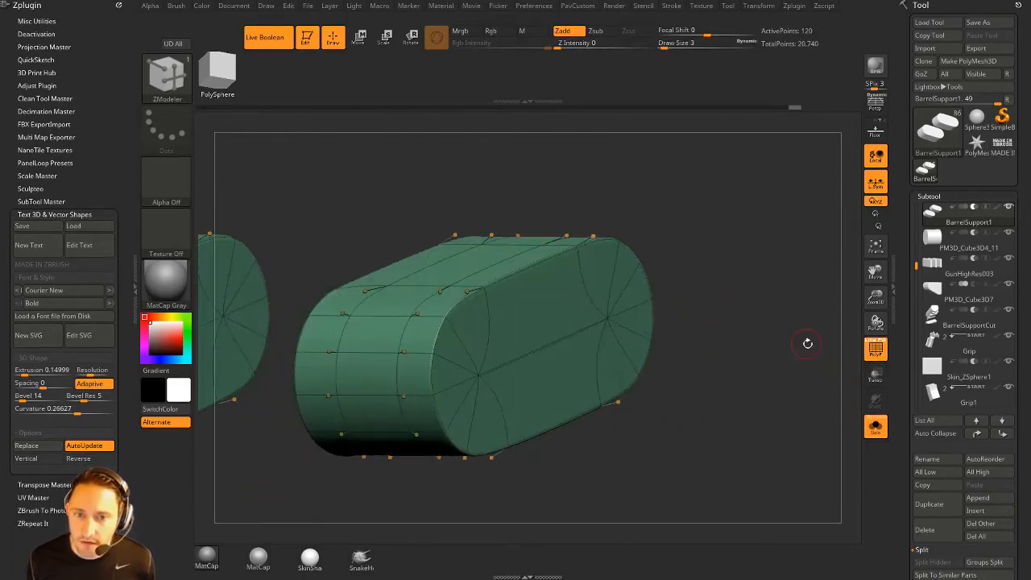
{"action": "key", "text": "shift+d"}
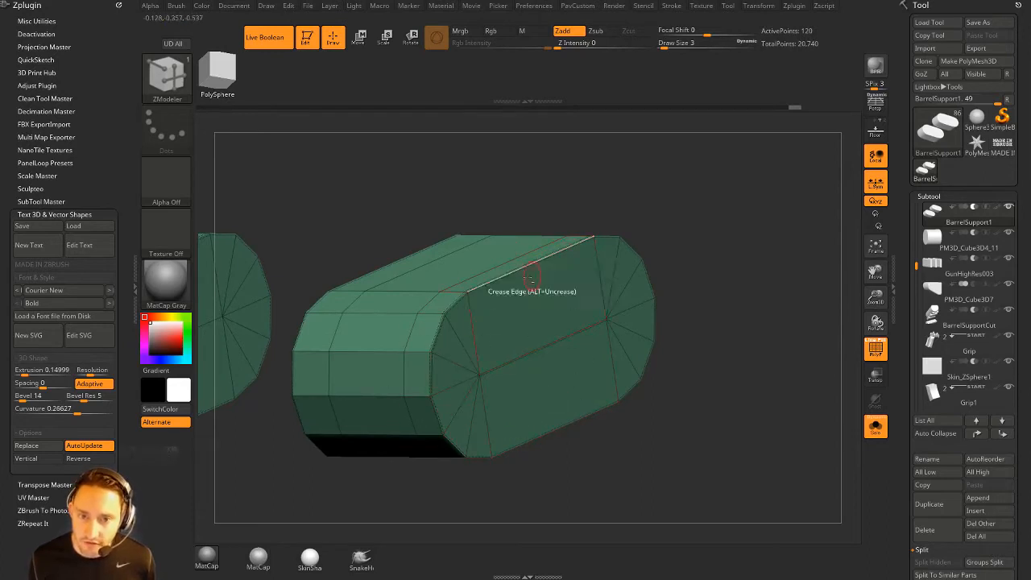
Step: Inset the flat island on the flat faces on both sides of the capsules, leaving a thin border around each
{"action": "key", "text": "space"}
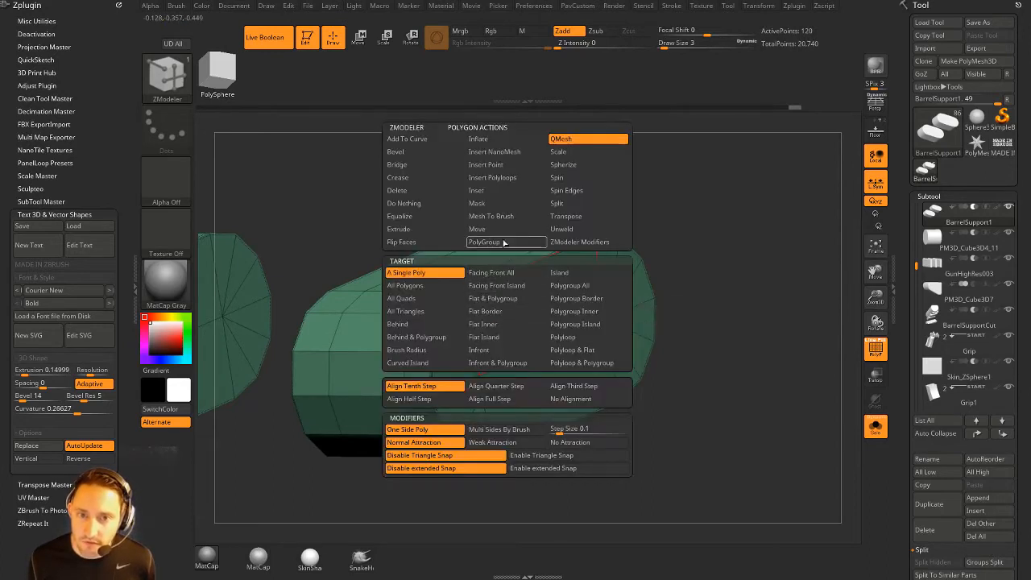
{"action": "left_click", "coordinate": [488, 192]}
{"action": "left_click", "coordinate": [502, 339]}
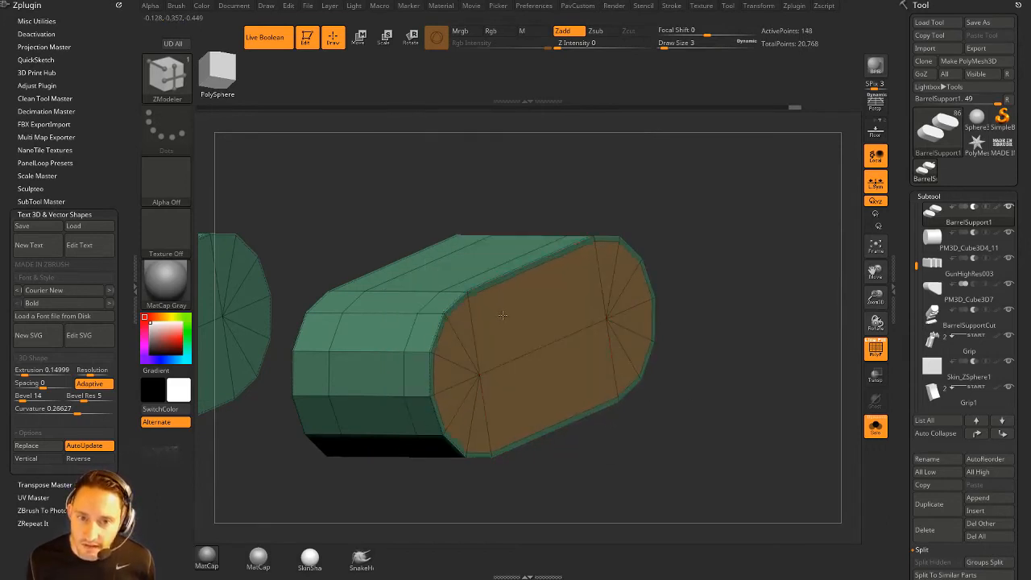
{"action": "left_click_drag", "start_coordinate": [617, 248], "coordinate": [355, 322]}
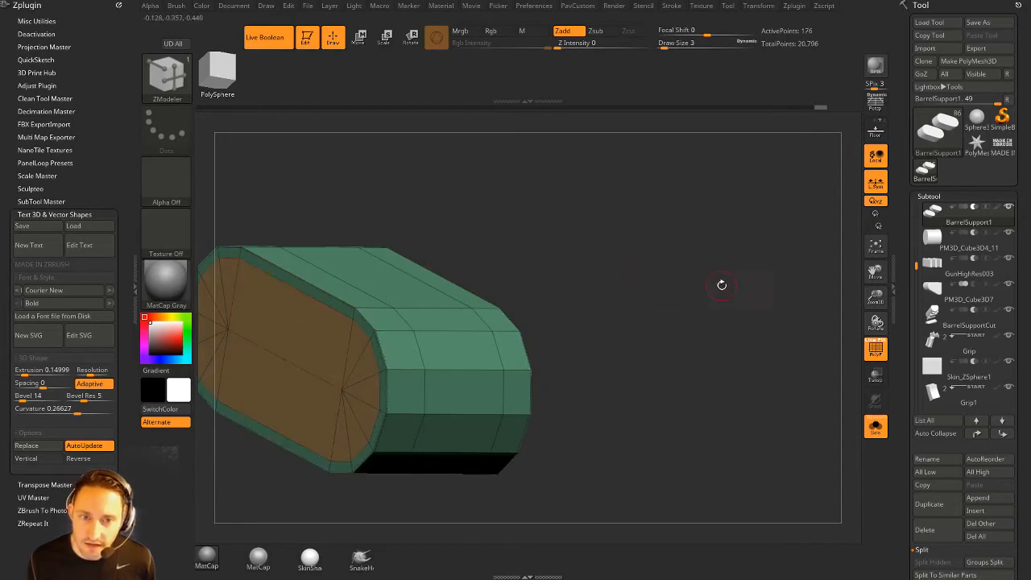
Step: Turn dynamic subdivision on for the capsules and check their smoothed shape without wireframe
{"action": "left_click_drag", "start_coordinate": [721, 285], "coordinate": [735, 259]}
{"action": "key", "text": "d"}
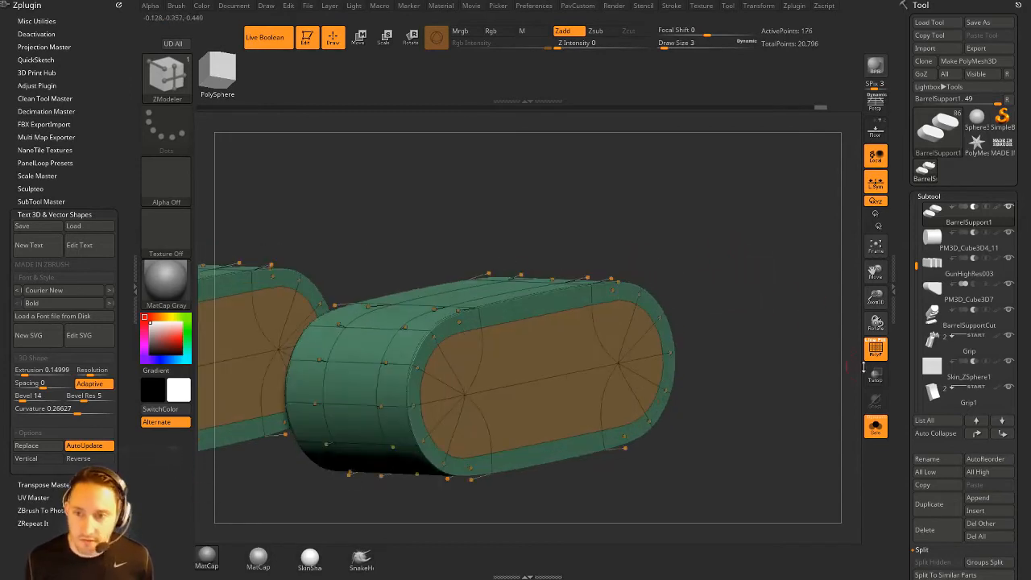
{"action": "left_click", "coordinate": [876, 350]}
{"action": "left_click", "coordinate": [878, 351]}
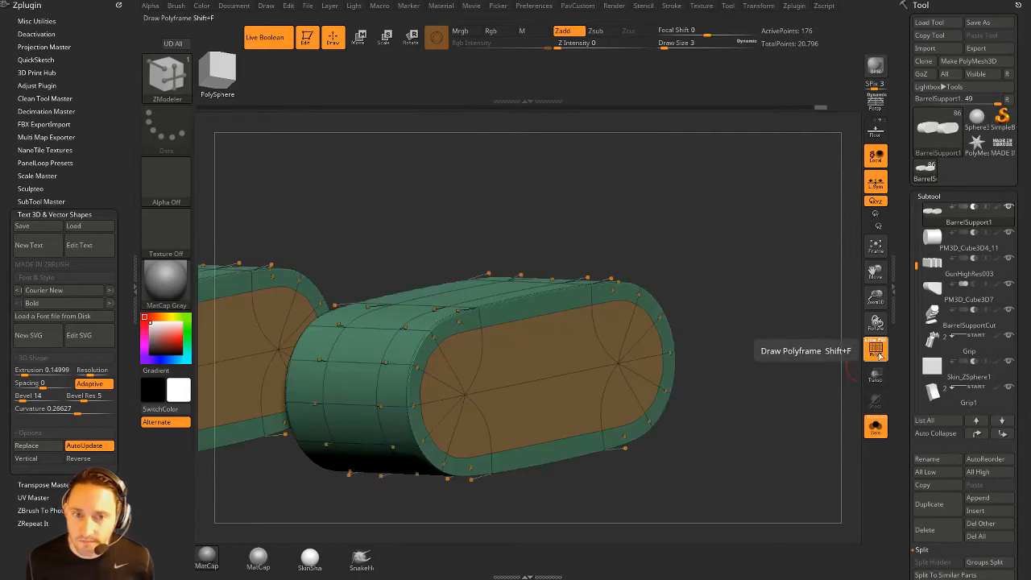
{"action": "left_click", "coordinate": [878, 350]}
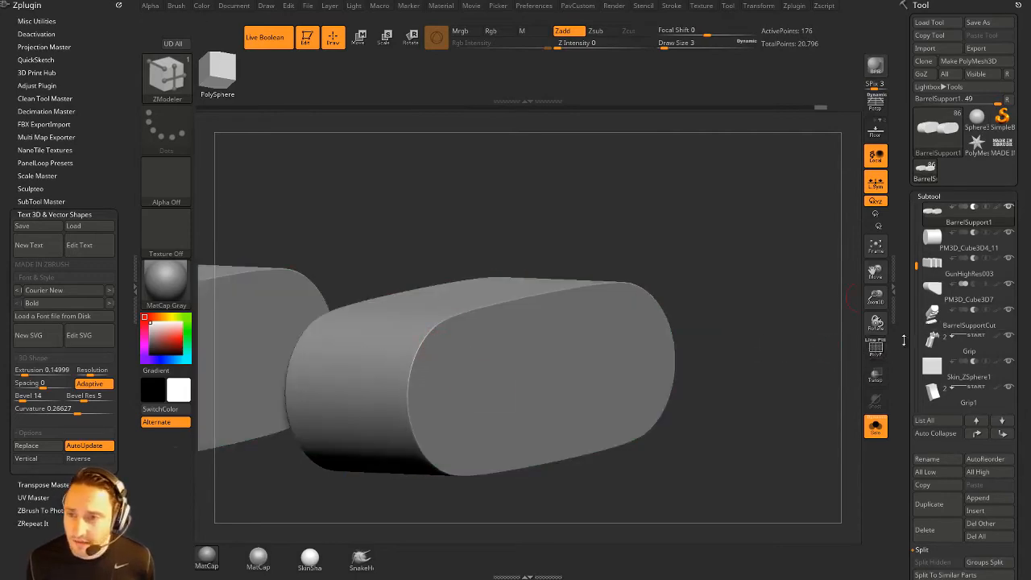
Step: Set the capsules' crease level to 2 and refresh the dynamic subdivision to soften the creased rims
{"action": "left_click_drag", "start_coordinate": [904, 340], "coordinate": [909, 186]}
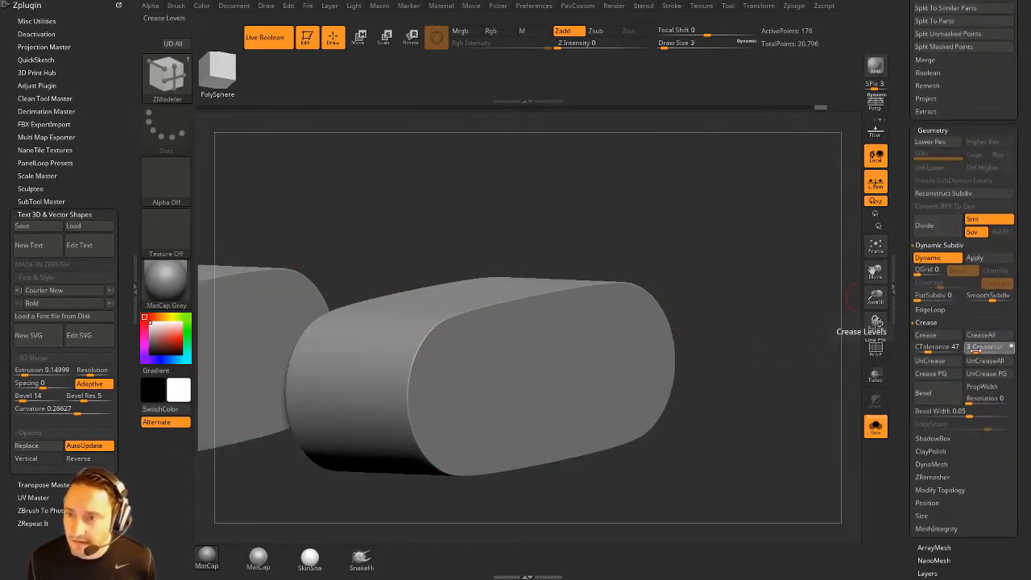
{"action": "key", "text": "Return"}
{"action": "key", "text": "shift+d"}
{"action": "key", "text": "d"}
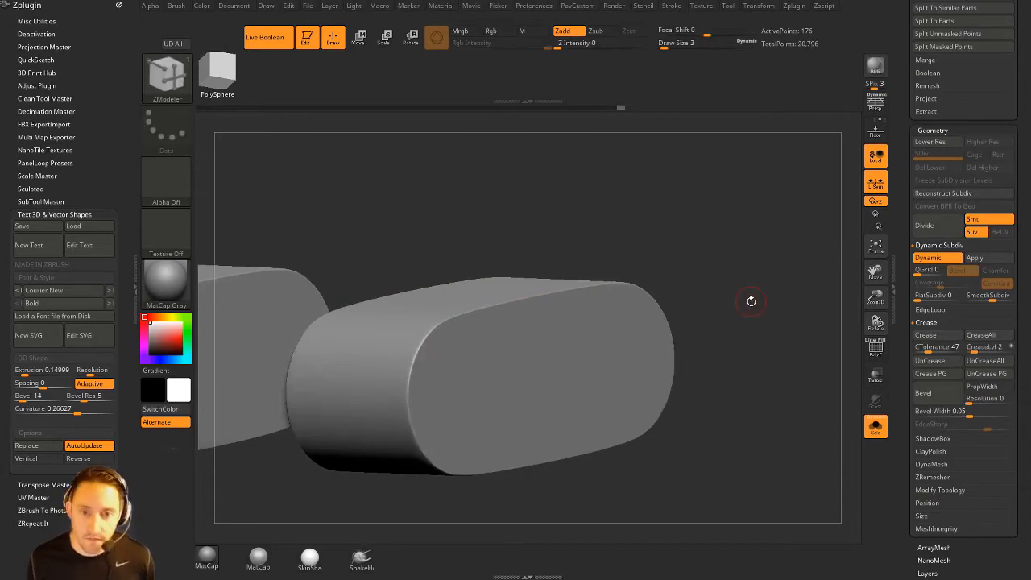
{"action": "left_click_drag", "start_coordinate": [751, 300], "coordinate": [692, 300]}
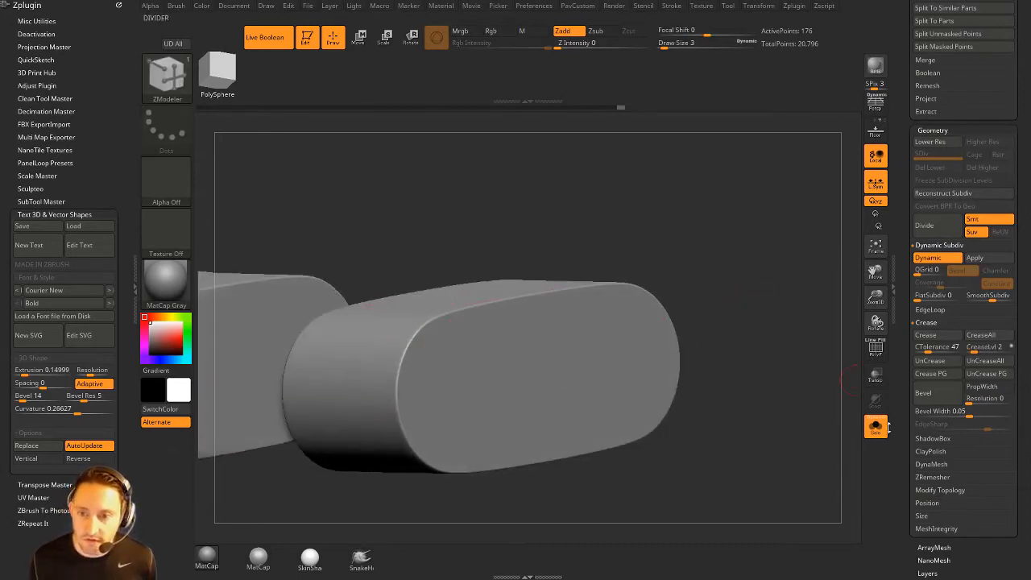
Step: With dynamic subdivision off, show only one rounded end of the capsules and crease its open border
{"action": "left_click", "coordinate": [881, 353]}
{"action": "key", "text": "shift+d"}
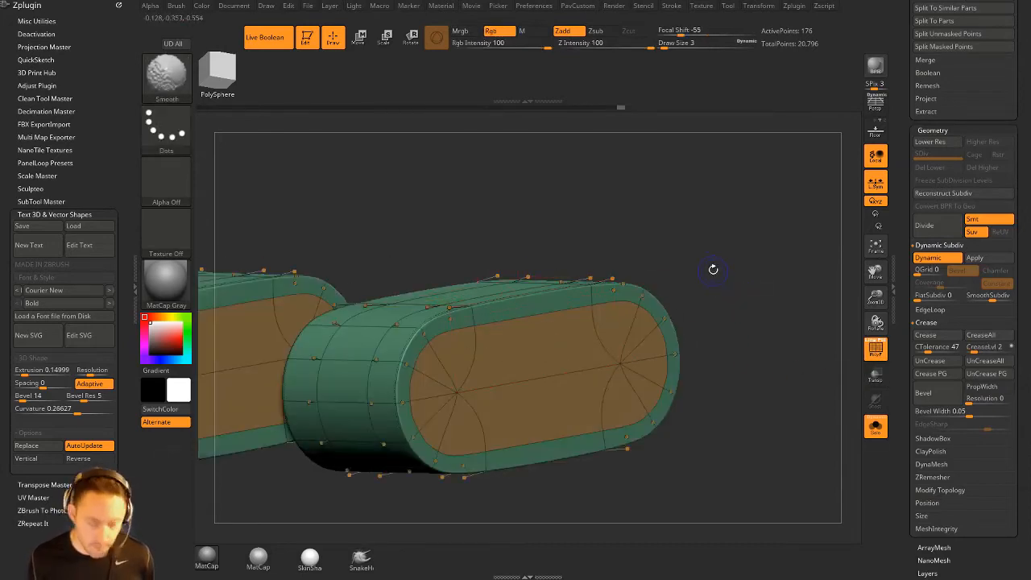
{"action": "left_click_drag", "start_coordinate": [714, 269], "coordinate": [709, 258], "text": "shift"}
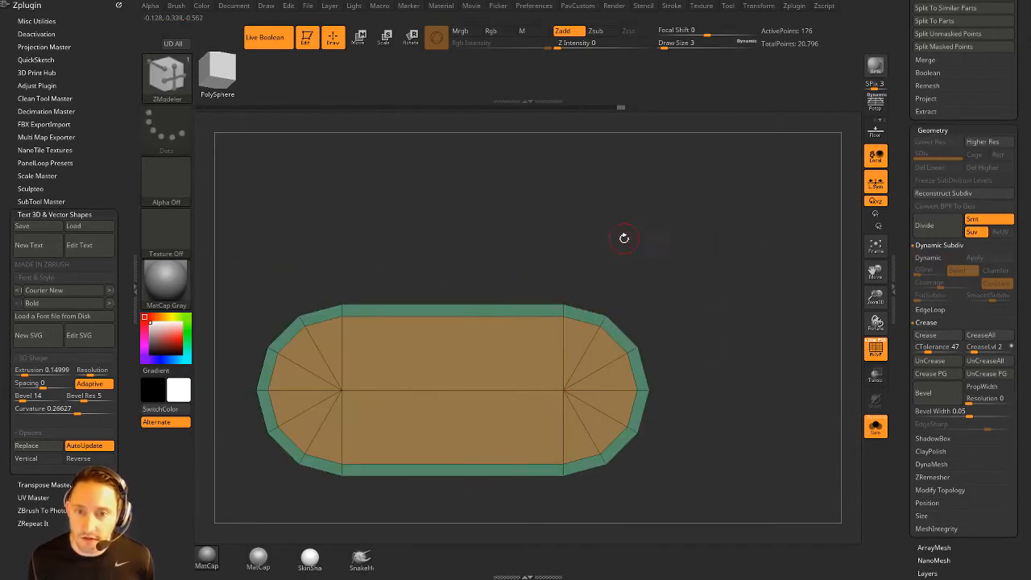
{"action": "left_click_drag", "start_coordinate": [623, 238], "coordinate": [674, 256]}
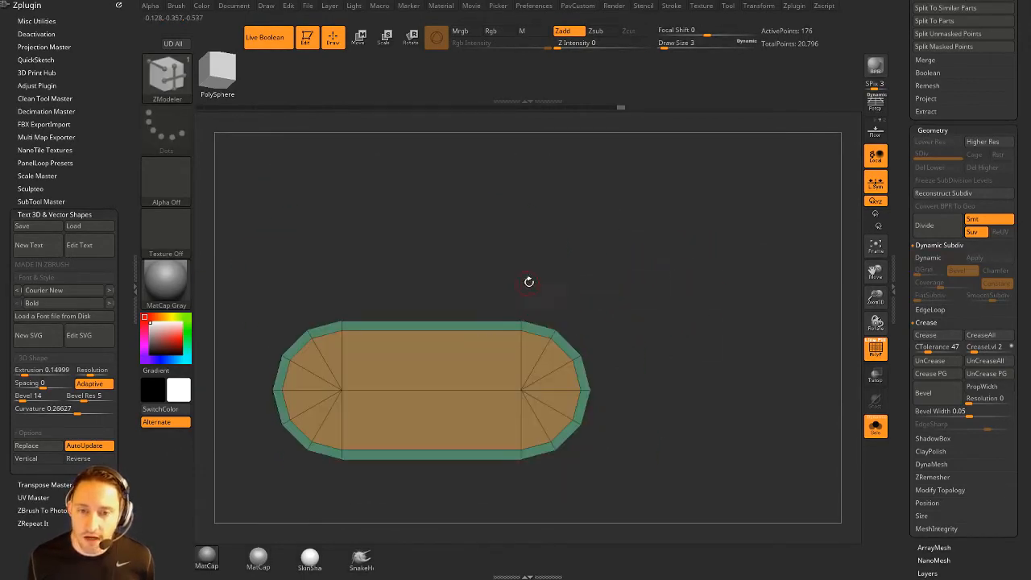
{"action": "key", "text": "ctrl+shift"}
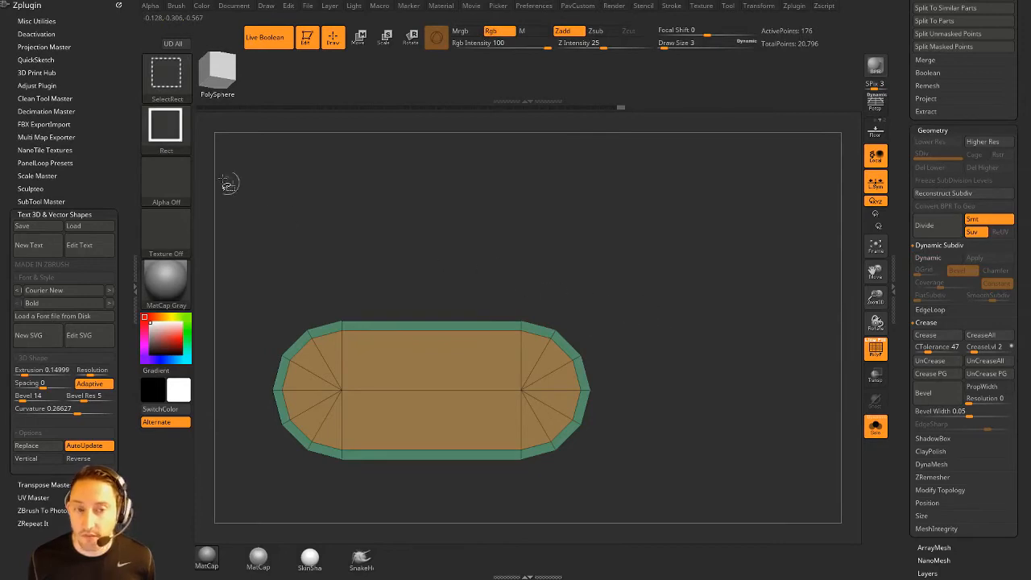
{"action": "left_click_drag", "start_coordinate": [669, 271], "coordinate": [510, 501], "text": "ctrl+shift"}
{"action": "mouse_move", "coordinate": [736, 317]}
{"action": "left_mouse_down"}
{"action": "mouse_move", "coordinate": [629, 106]}
{"action": "mouse_move", "coordinate": [737, 313]}
{"action": "left_mouse_up"}
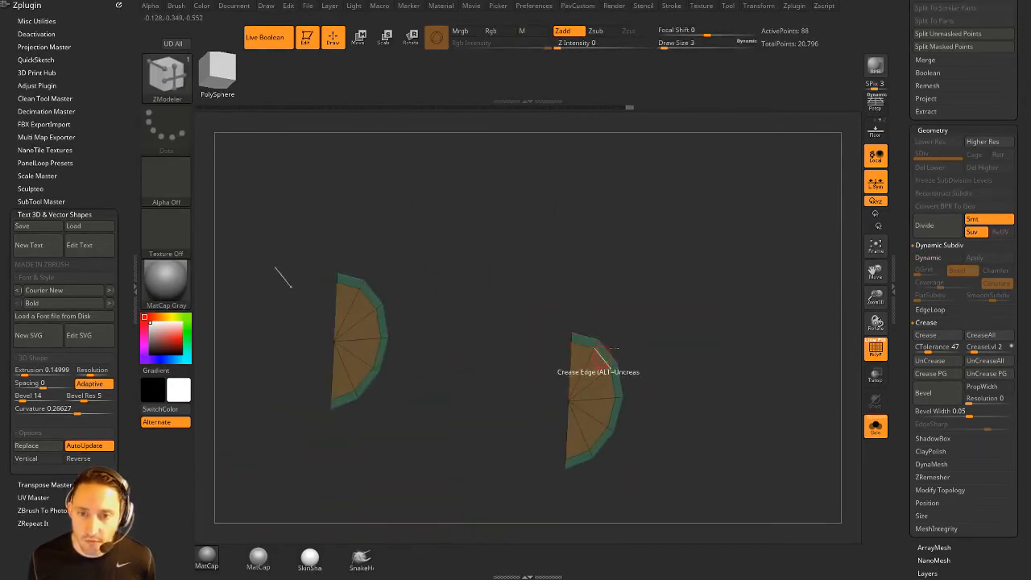
{"action": "left_click_drag", "start_coordinate": [798, 346], "coordinate": [834, 344]}
{"action": "left_click", "coordinate": [943, 338]}
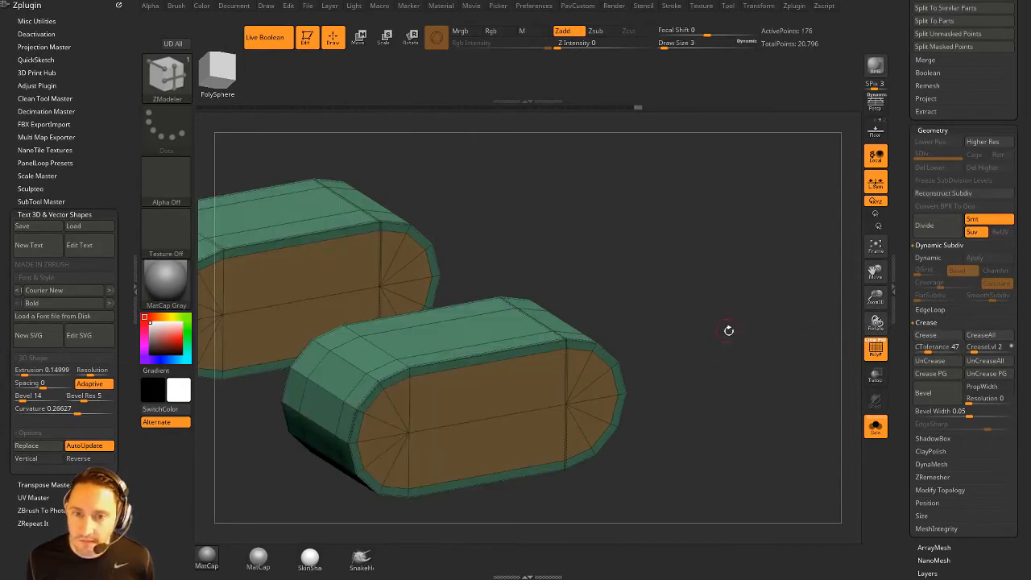
Step: Show only the opposite rounded end of the capsules, crease its border, and unhide the whole mesh
{"action": "left_click_drag", "start_coordinate": [729, 331], "coordinate": [424, 518], "text": "shift"}
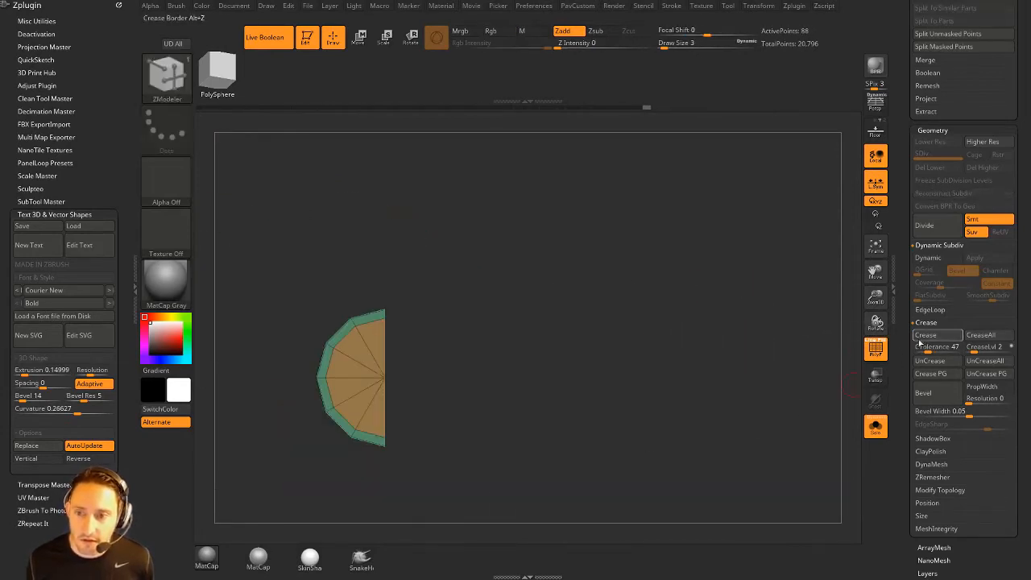
{"action": "left_click", "coordinate": [824, 301], "text": "ctrl+shift"}
{"action": "left_click_drag", "start_coordinate": [758, 272], "coordinate": [793, 318]}
Step: Turn dynamic subdivision on and examine the creased capsules with and without wireframe
{"action": "key", "text": "d"}
{"action": "left_click", "coordinate": [873, 351]}
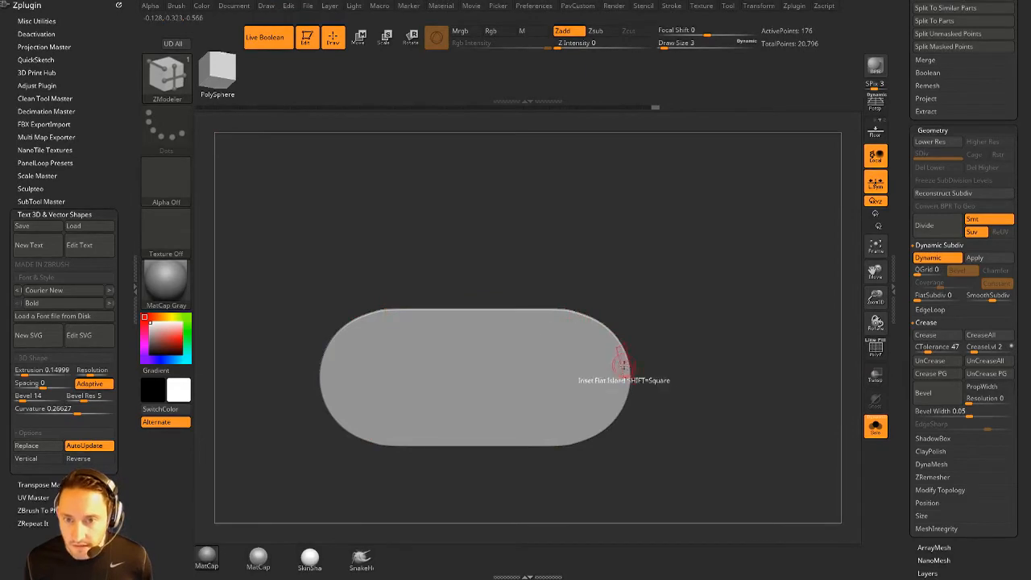
{"action": "left_click_drag", "start_coordinate": [838, 339], "coordinate": [786, 325]}
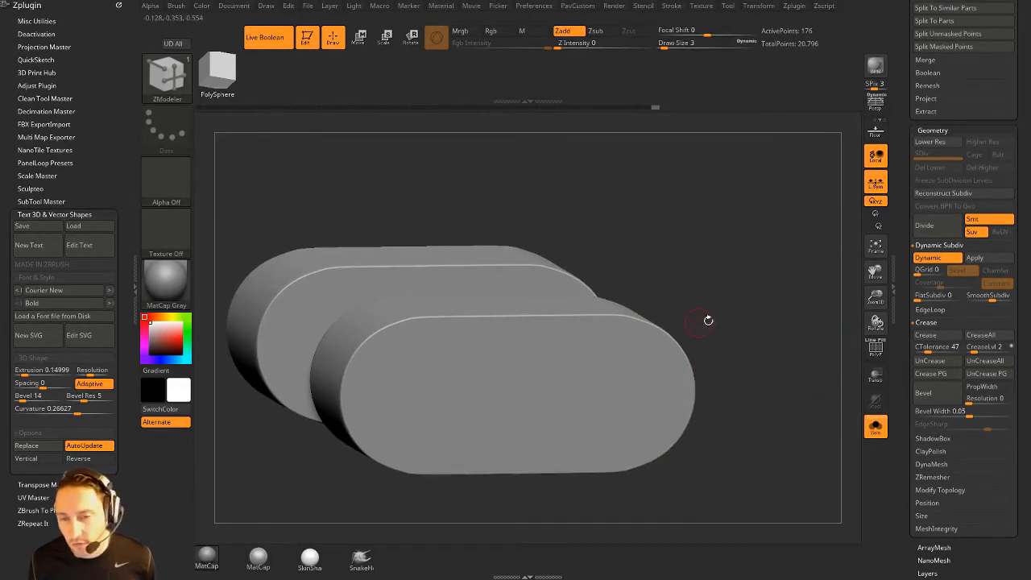
{"action": "left_click", "coordinate": [876, 428]}
{"action": "left_click", "coordinate": [875, 435]}
{"action": "left_click", "coordinate": [871, 348]}
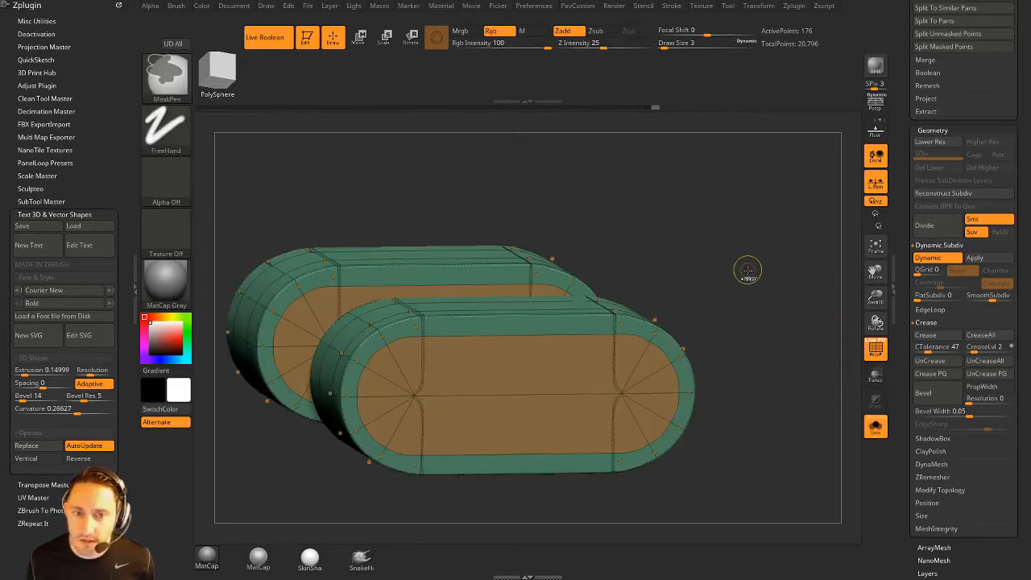
Step: Undo the creases across the capsules where the straight section meets the rounded ends
{"action": "key", "text": "ctrl+z"}
{"action": "key", "text": "ctrl+z"}
{"action": "key", "text": "ctrl+z"}
{"action": "key", "text": "ctrl+shift+z"}
{"action": "key", "text": "ctrl+shift+z"}
{"action": "key", "text": "ctrl+shift+z"}
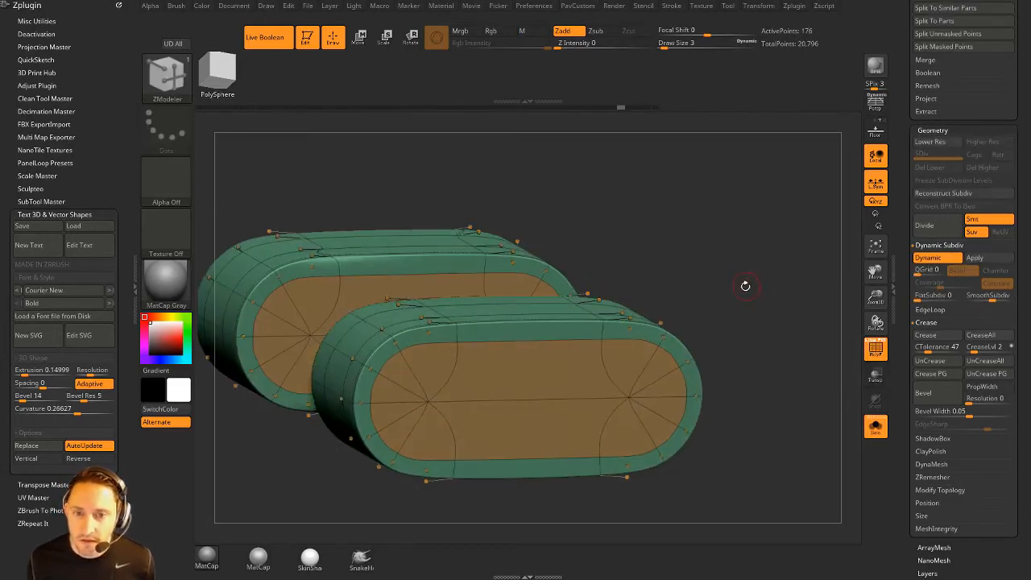
Step: Insert two edge loops across the capsules' straight section, one near each rounded end
{"action": "key", "text": "space"}
{"action": "left_click", "coordinate": [527, 267]}
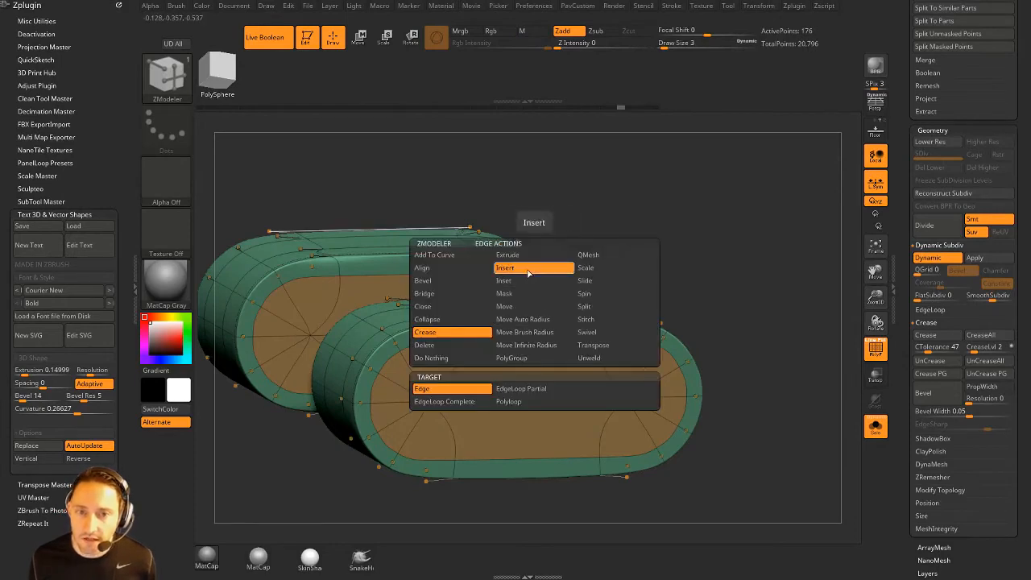
{"action": "left_click", "coordinate": [495, 391]}
{"action": "left_click_drag", "start_coordinate": [538, 324], "coordinate": [600, 324]}
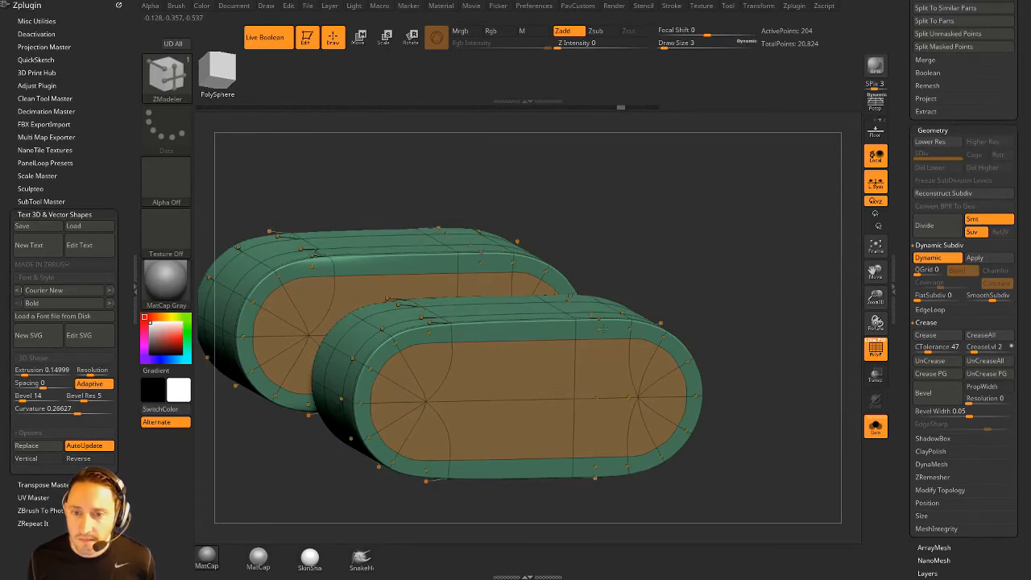
{"action": "left_click", "coordinate": [486, 322]}
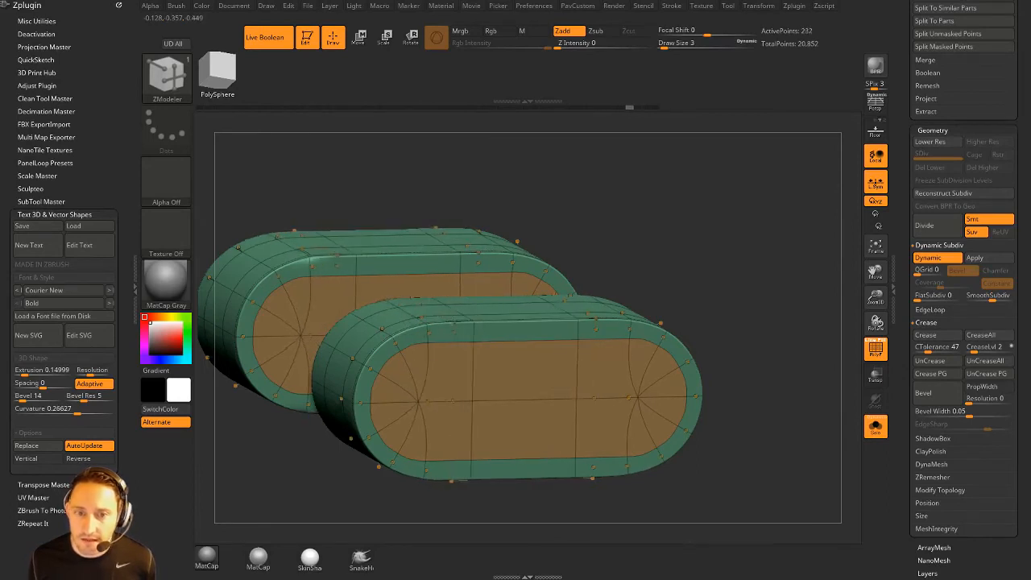
Step: Inspect the capsules' smoothed outline and the resulting recess on the full revolver without wireframe
{"action": "left_click_drag", "start_coordinate": [718, 293], "coordinate": [696, 289], "text": "shift"}
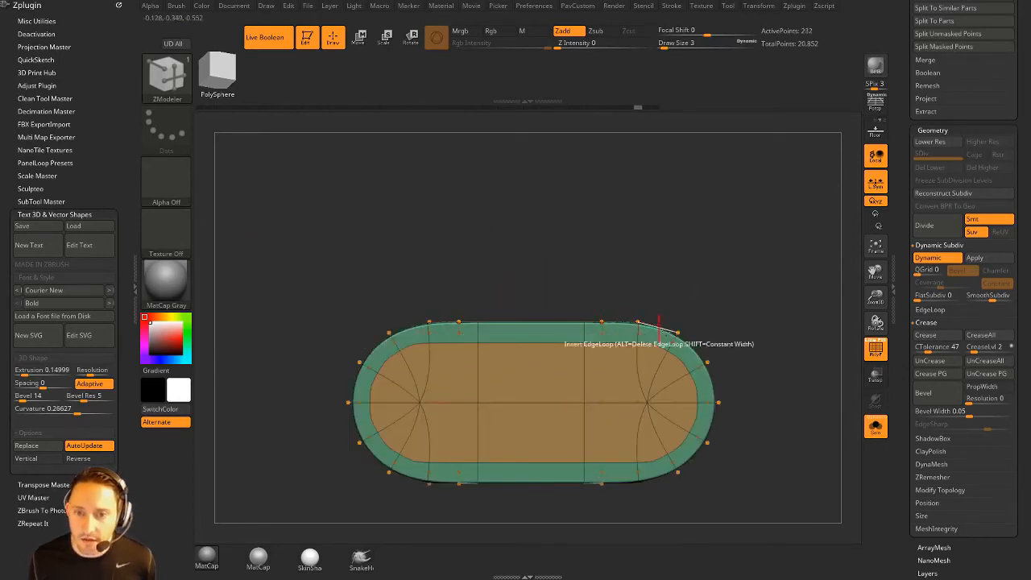
{"action": "left_click_drag", "start_coordinate": [766, 306], "coordinate": [736, 321]}
{"action": "key", "text": "grave"}
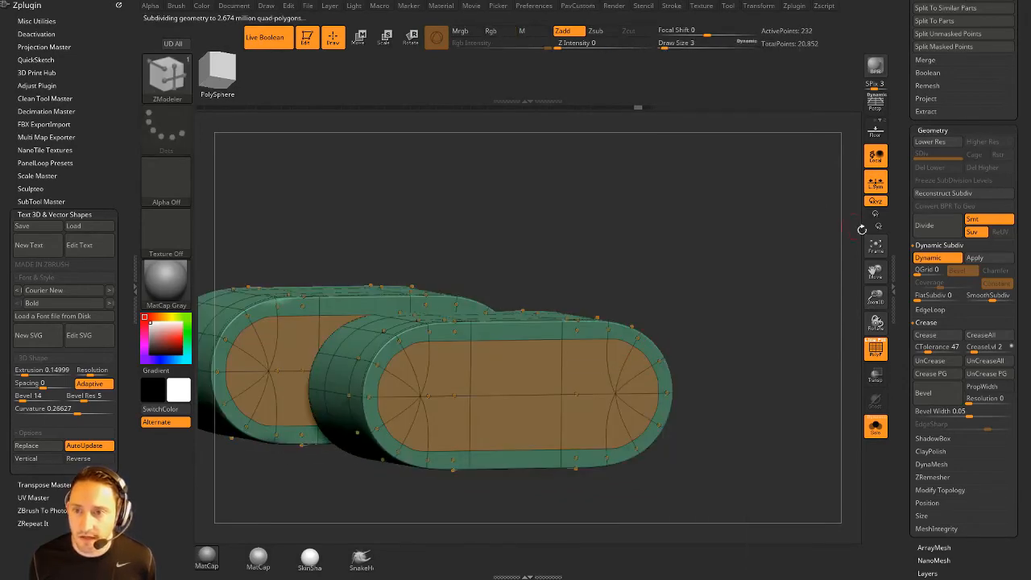
{"action": "left_click", "coordinate": [931, 464]}
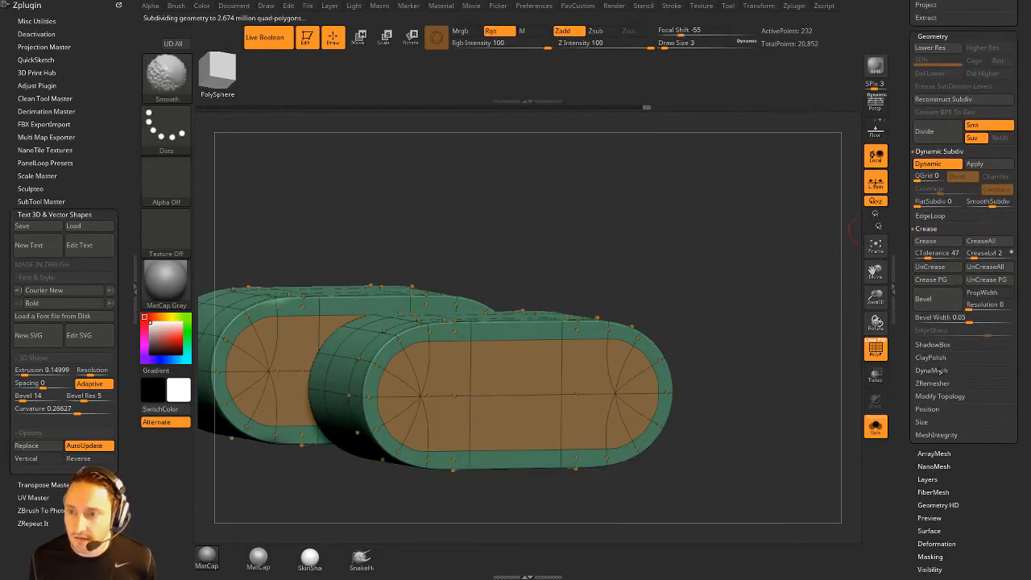
{"action": "left_click_drag", "start_coordinate": [741, 320], "coordinate": [679, 295]}
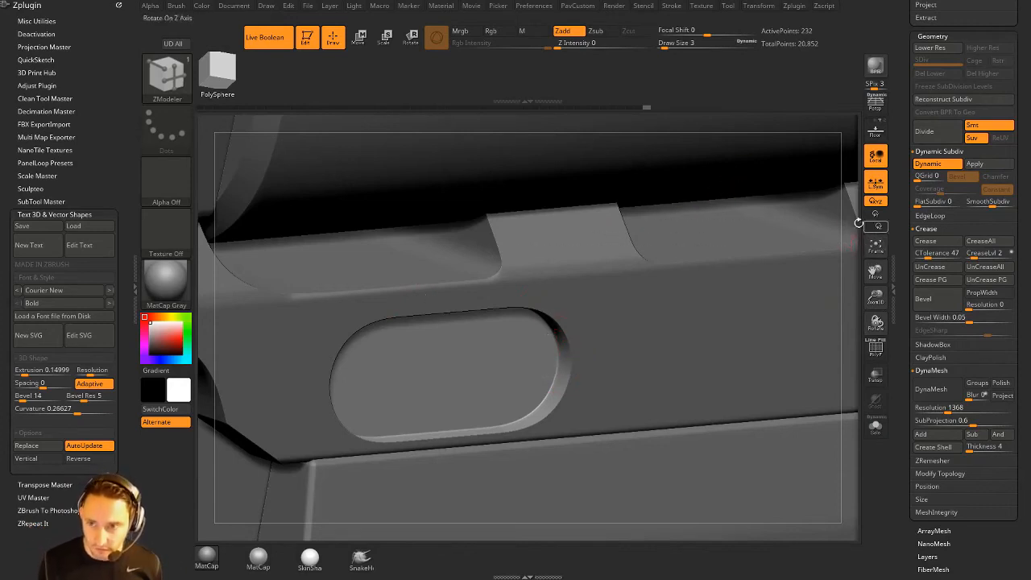
{"action": "mouse_move", "coordinate": [859, 179]}
{"action": "left_mouse_down"}
{"action": "mouse_move", "coordinate": [861, 166]}
{"action": "mouse_move", "coordinate": [857, 182]}
{"action": "left_mouse_up"}
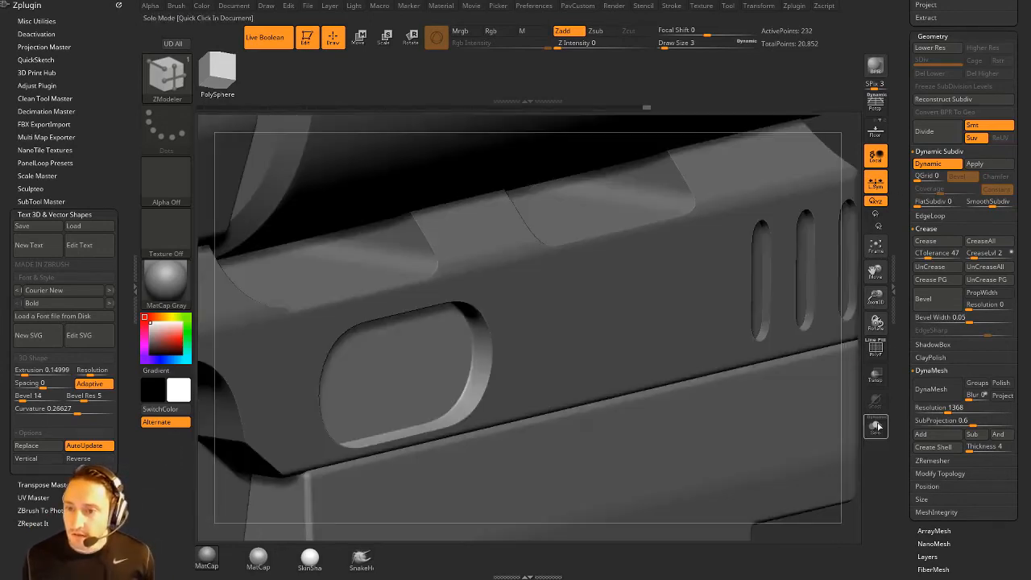
Step: Display the capsules in wireframe without dynamic subdivision among the other parts, with Live Boolean off
{"action": "left_click", "coordinate": [875, 426]}
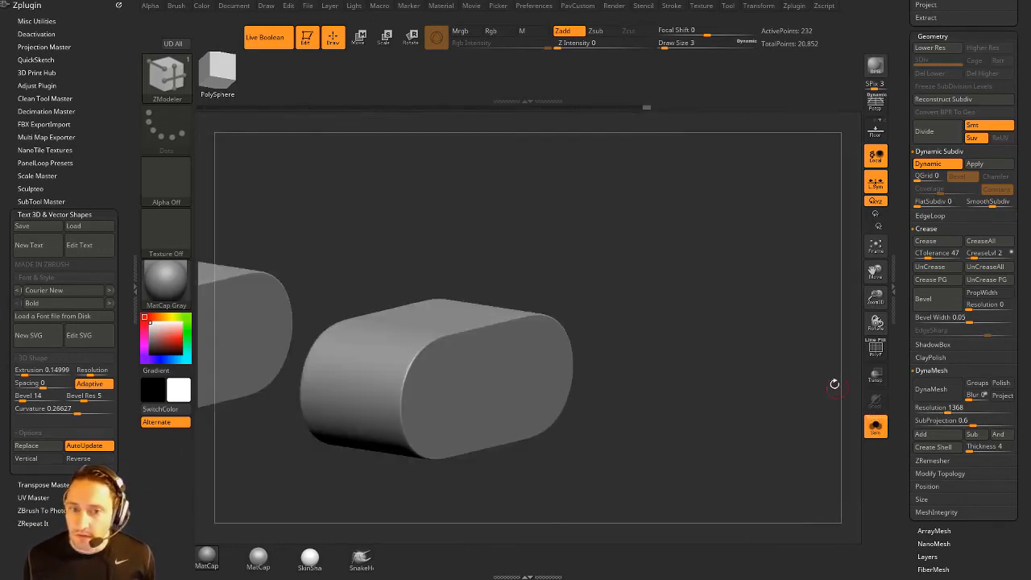
{"action": "left_click", "coordinate": [874, 354]}
{"action": "mouse_move", "coordinate": [775, 321]}
{"action": "left_mouse_down"}
{"action": "mouse_move", "coordinate": [699, 313]}
{"action": "mouse_move", "coordinate": [742, 328]}
{"action": "mouse_move", "coordinate": [728, 323]}
{"action": "left_mouse_up"}
{"action": "left_click", "coordinate": [875, 427]}
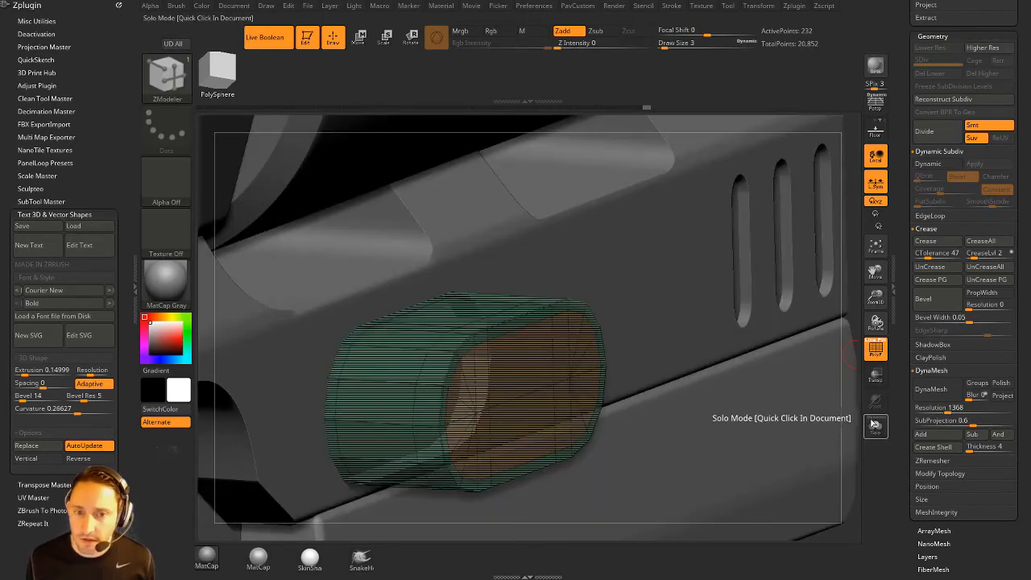
{"action": "left_click", "coordinate": [305, 38]}
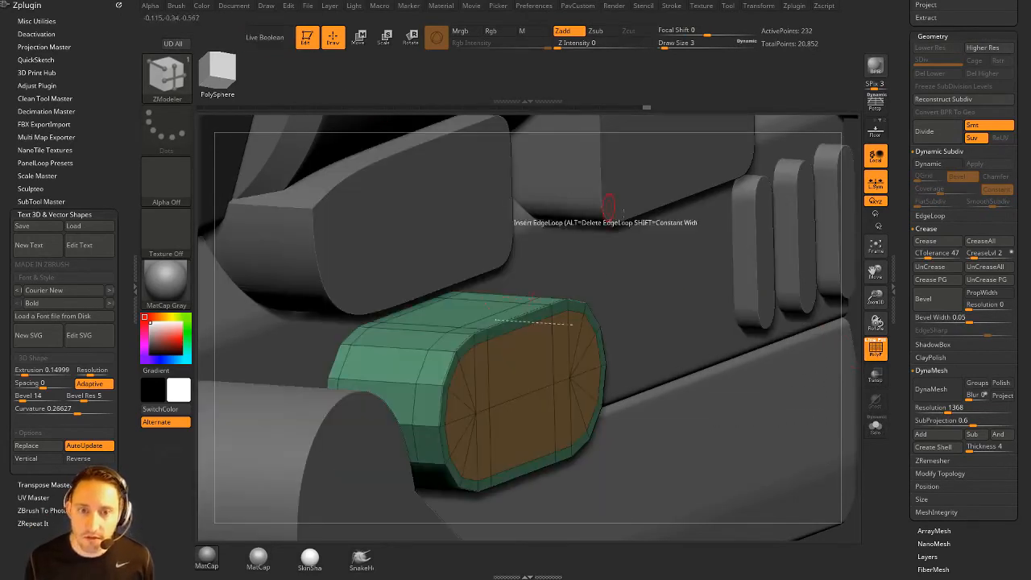
{"action": "left_click_drag", "start_coordinate": [856, 281], "coordinate": [856, 294]}
Step: Move the capsule cutters slightly outward from the barrel support along X
{"action": "key", "text": "w"}
{"action": "mouse_move", "coordinate": [538, 363]}
{"action": "left_mouse_down"}
{"action": "mouse_move", "coordinate": [516, 364]}
{"action": "mouse_move", "coordinate": [572, 366]}
{"action": "mouse_move", "coordinate": [544, 364]}
{"action": "left_mouse_up"}
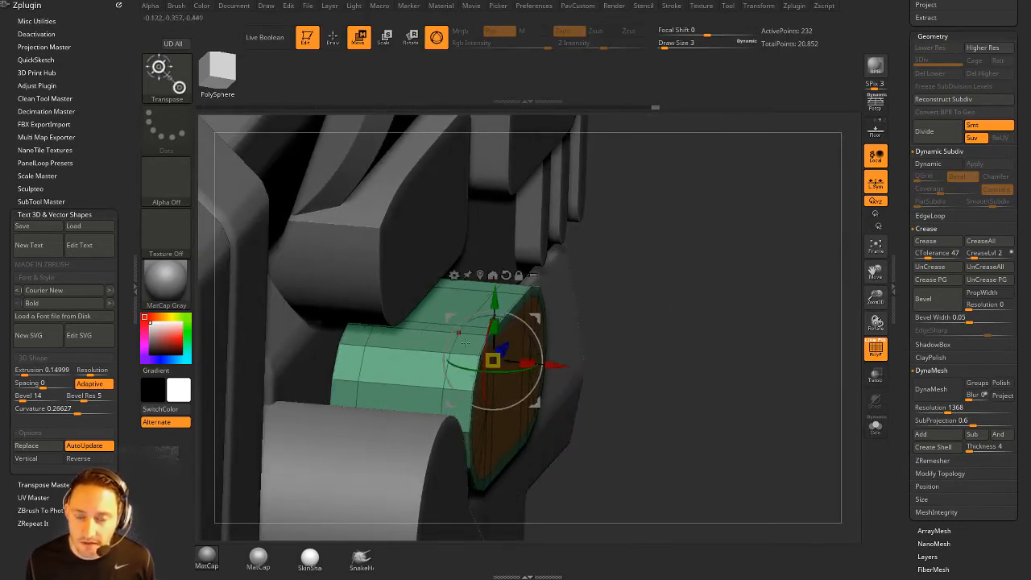
{"action": "left_click_drag", "start_coordinate": [660, 371], "coordinate": [676, 371], "text": "alt"}
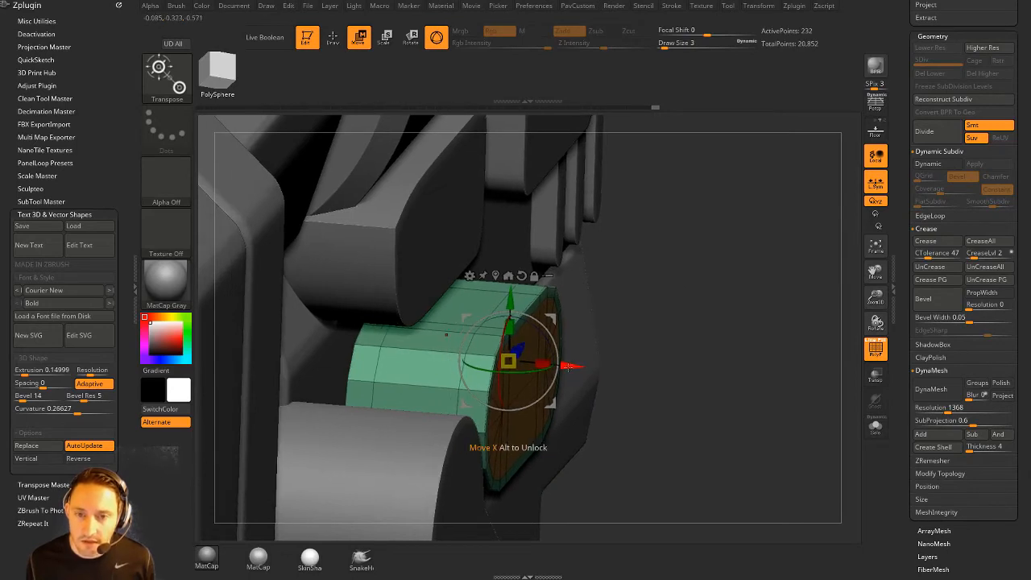
{"action": "mouse_move", "coordinate": [568, 366]}
{"action": "left_mouse_down"}
{"action": "mouse_move", "coordinate": [626, 370]}
{"action": "mouse_move", "coordinate": [548, 369]}
{"action": "mouse_move", "coordinate": [577, 368]}
{"action": "left_mouse_up"}
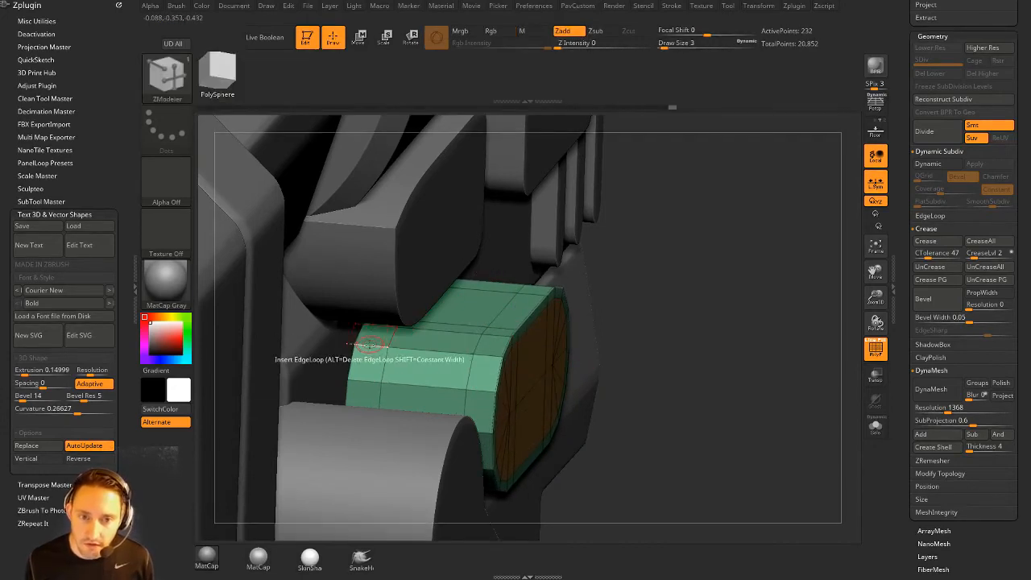
Step: Insert a single edge loop around the capsules near their inner end
{"action": "key", "text": "space"}
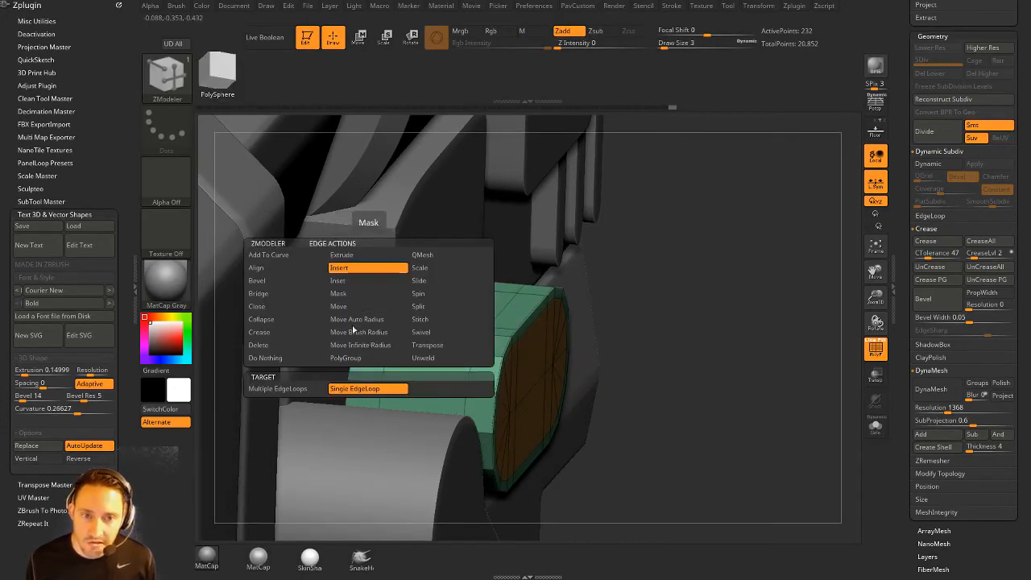
{"action": "left_click", "coordinate": [354, 389]}
{"action": "left_click", "coordinate": [375, 348]}
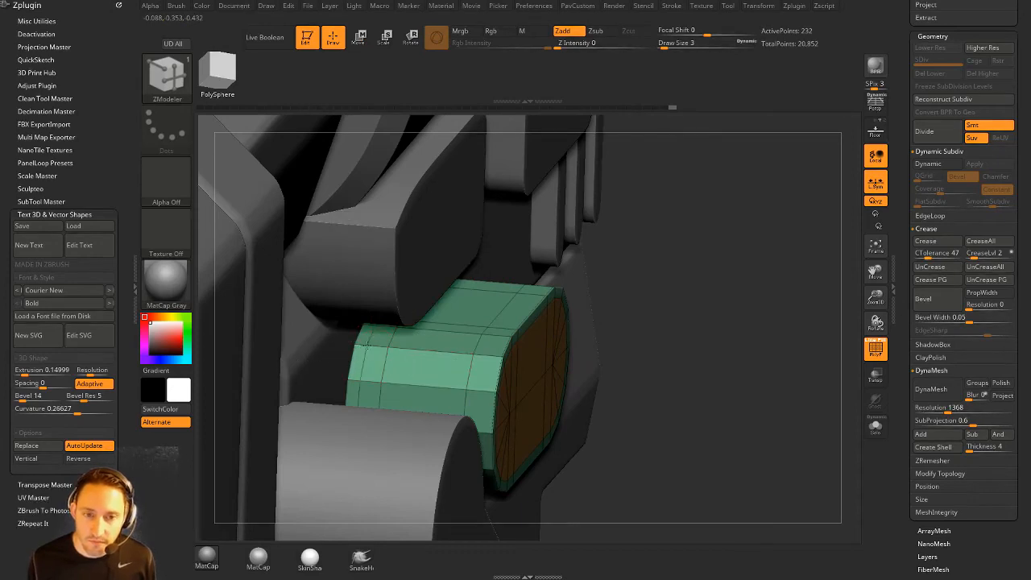
Step: Assign one polygroup to the capsules' outer side bands and a separate one to the narrow band beside the new edge loop
{"action": "key", "text": "space"}
{"action": "left_click", "coordinate": [367, 358]}
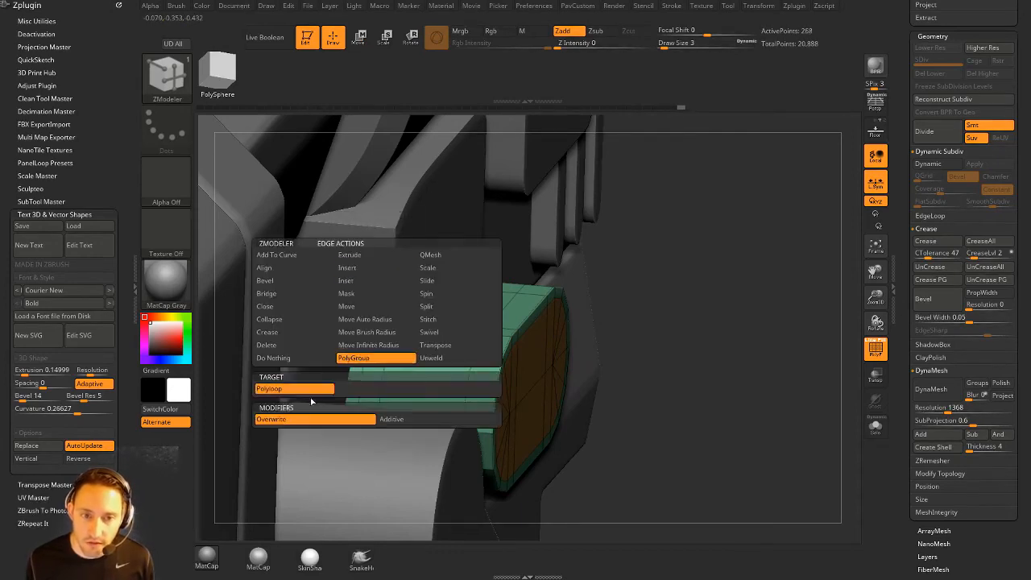
{"action": "left_click", "coordinate": [311, 391]}
{"action": "left_click", "coordinate": [375, 348]}
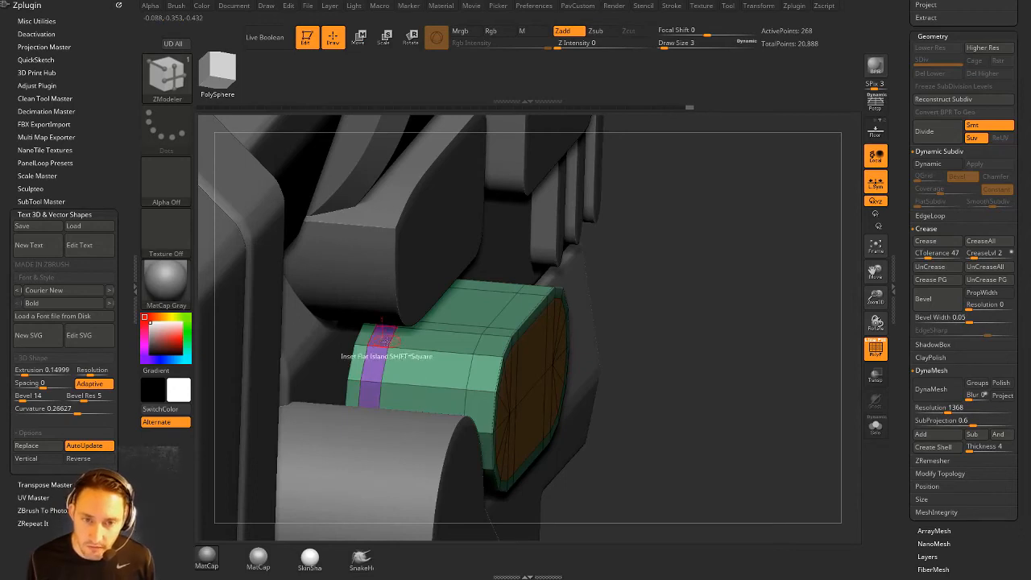
{"action": "left_click", "coordinate": [435, 348]}
{"action": "left_click", "coordinate": [485, 357]}
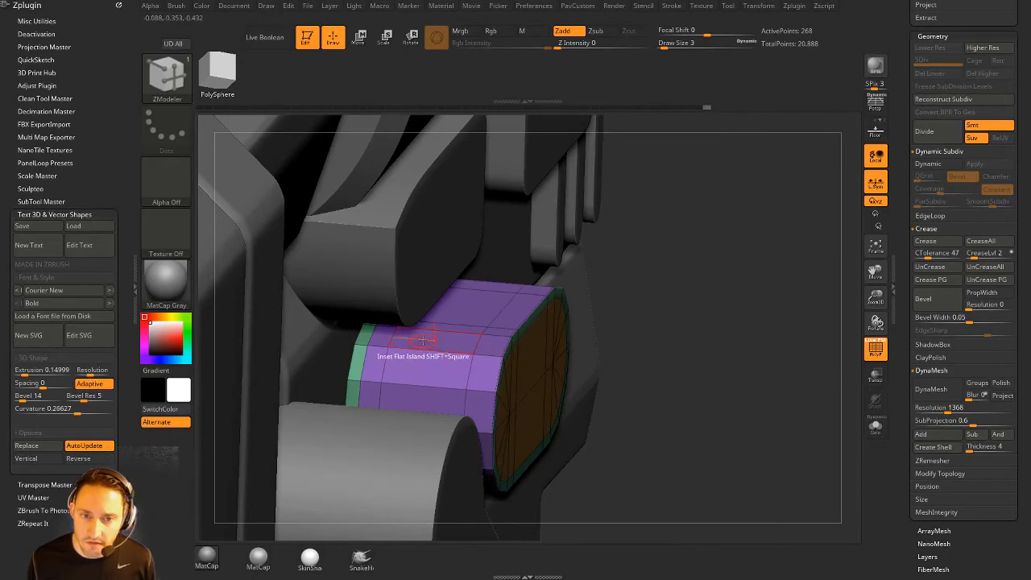
{"action": "key", "text": "space"}
{"action": "left_click", "coordinate": [453, 221]}
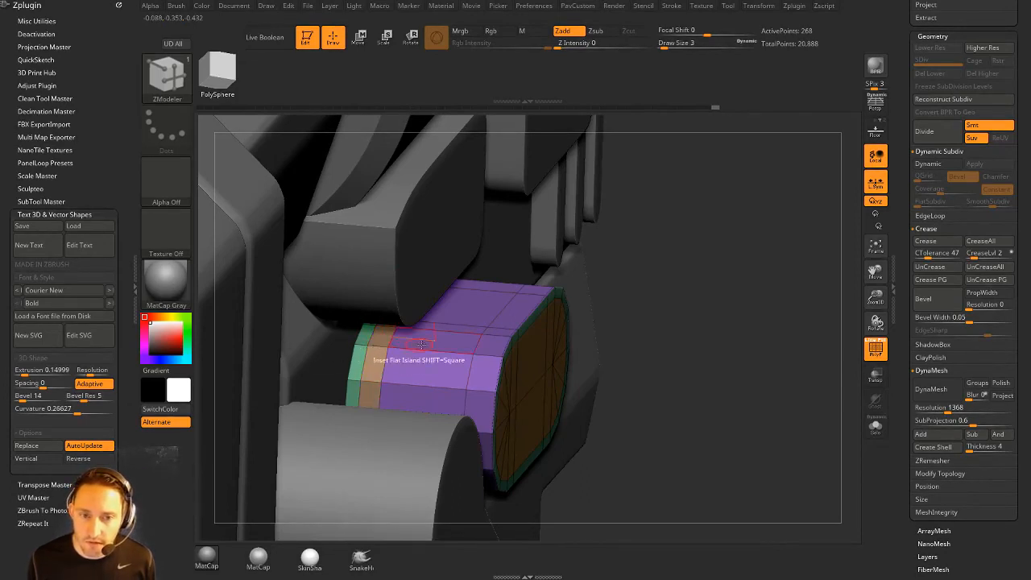
Step: Try to inset the polygroup on the capsules' outer side bands and undo it
{"action": "key", "text": "space"}
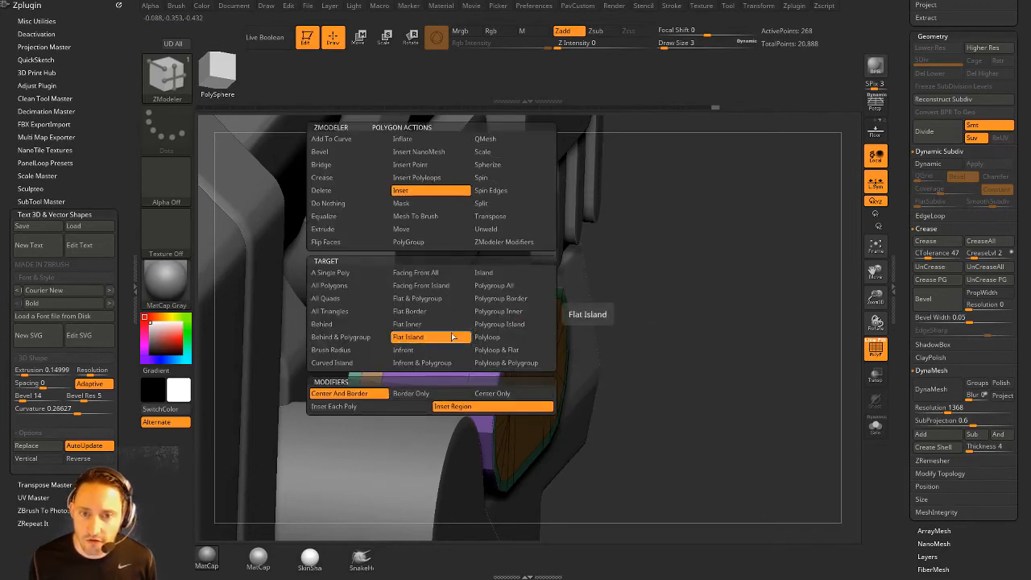
{"action": "left_click", "coordinate": [501, 293]}
{"action": "left_click_drag", "start_coordinate": [439, 356], "coordinate": [447, 332]}
{"action": "key", "text": "ctrl+z"}
Step: Enlarge the capsules' outer side bands using QMesh with the Polygroup All target, forming a sloped shoulder near the inner end
{"action": "key", "text": "space"}
{"action": "left_click", "coordinate": [530, 140]}
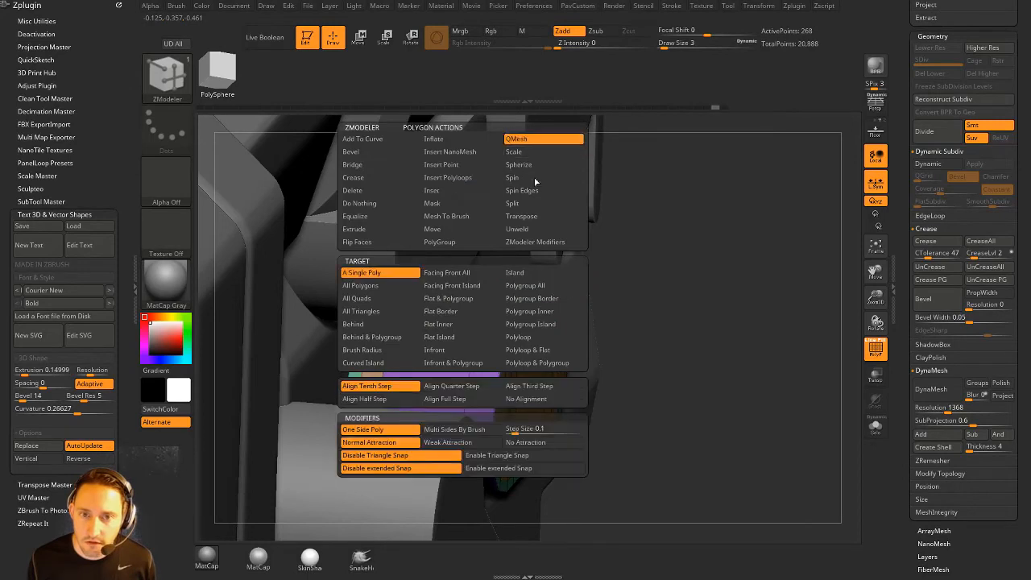
{"action": "left_click", "coordinate": [542, 288]}
{"action": "left_click_drag", "start_coordinate": [472, 306], "coordinate": [476, 287]}
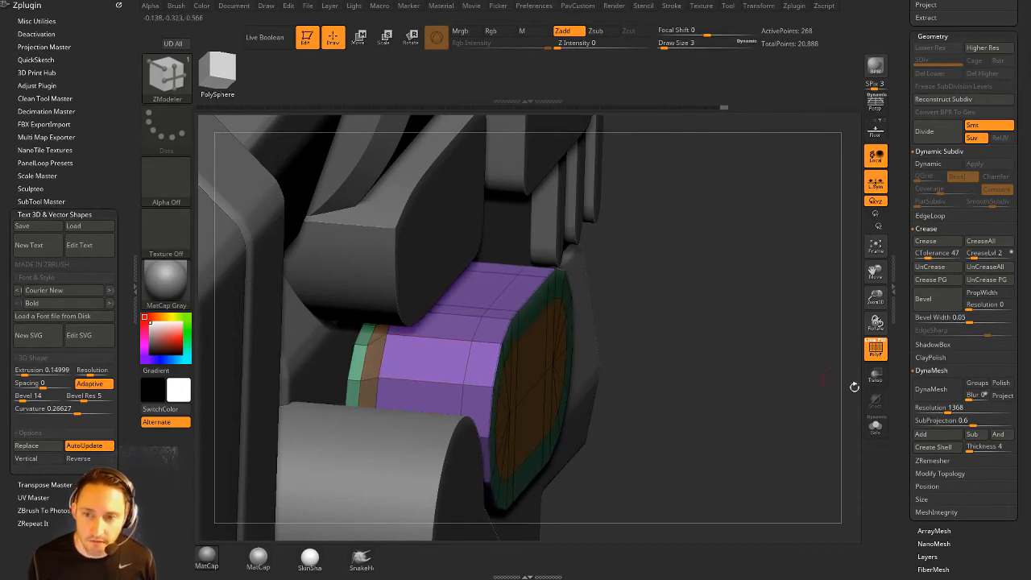
Step: Isolate the capsules with dynamic subdivision on and crease all their polygroup borders with Crease PG
{"action": "left_click", "coordinate": [875, 427]}
{"action": "left_click_drag", "start_coordinate": [783, 357], "coordinate": [697, 338]}
{"action": "left_click_drag", "start_coordinate": [694, 282], "coordinate": [665, 325]}
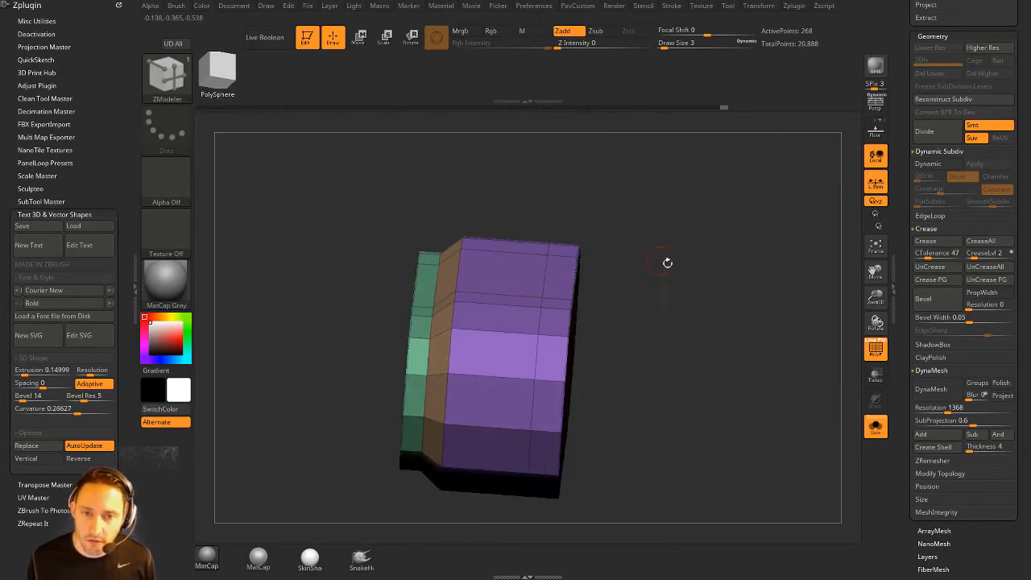
{"action": "left_click_drag", "start_coordinate": [679, 279], "coordinate": [644, 322]}
{"action": "key", "text": "d"}
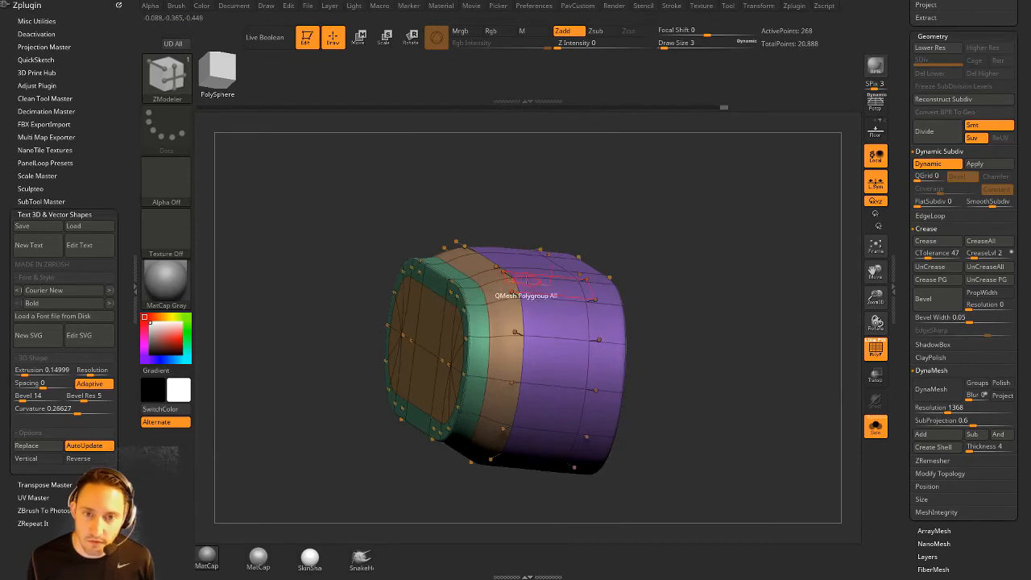
{"action": "left_click_drag", "start_coordinate": [676, 277], "coordinate": [646, 297]}
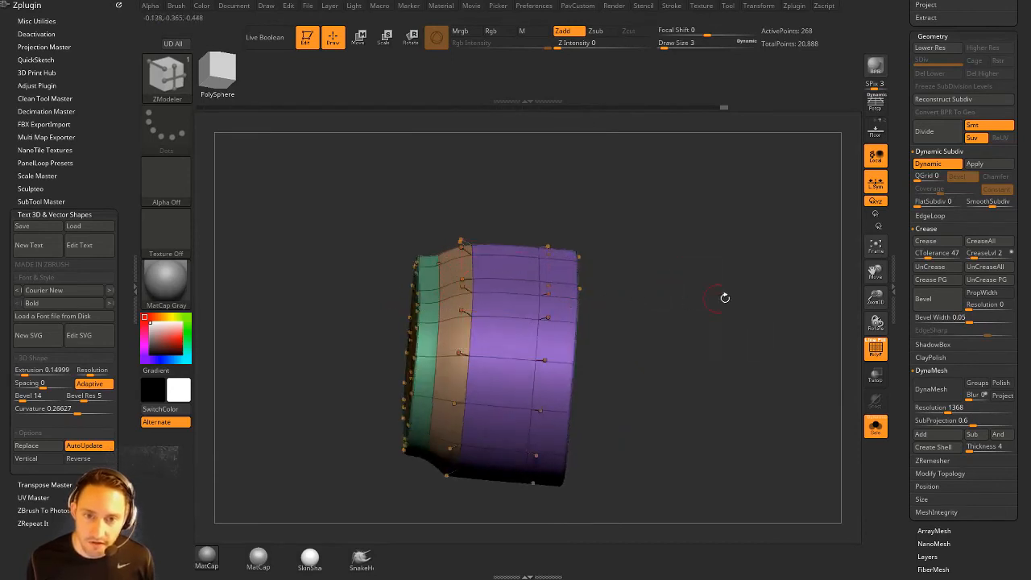
{"action": "key", "text": "space"}
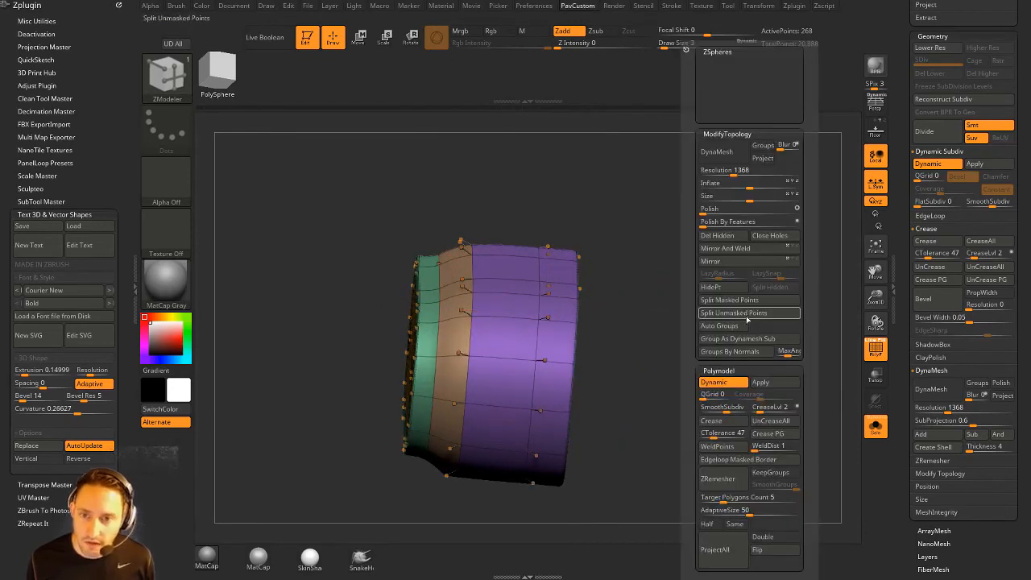
{"action": "left_click", "coordinate": [775, 435]}
Step: Turn on Live Boolean for the full model without wireframe and move the capsules inward along X to deepen the recess
{"action": "left_click", "coordinate": [876, 426]}
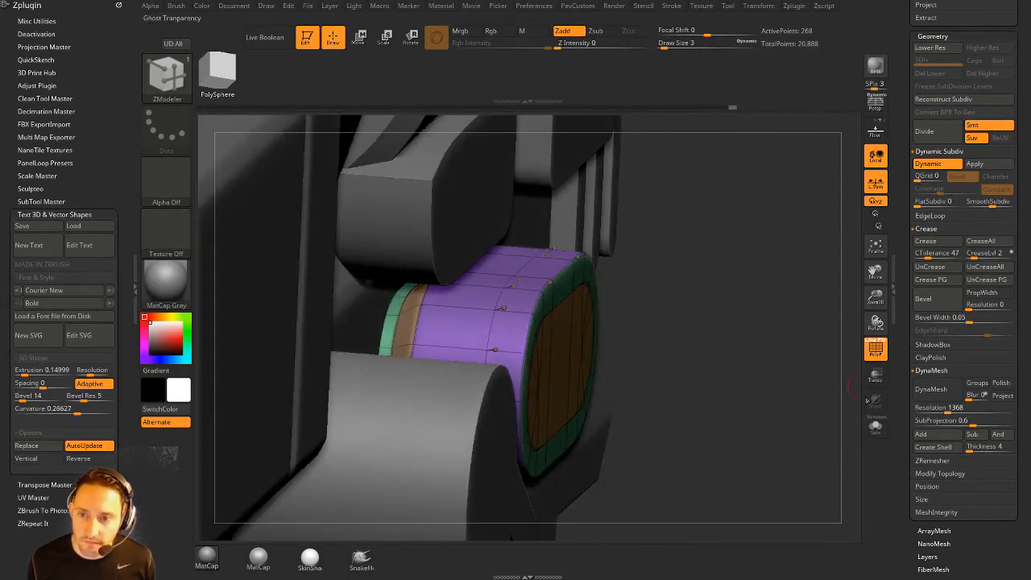
{"action": "left_click", "coordinate": [876, 426]}
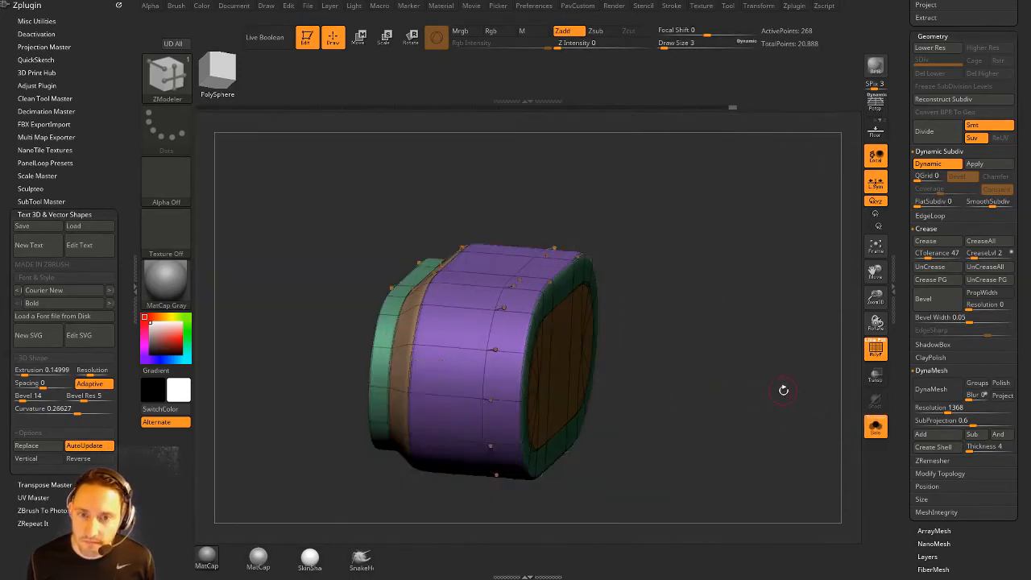
{"action": "left_click", "coordinate": [875, 426]}
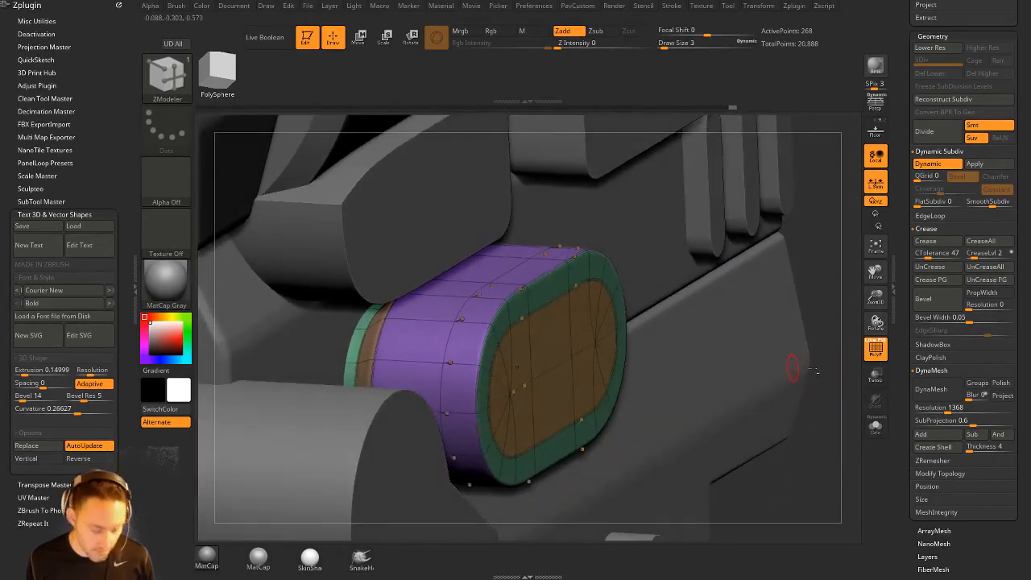
{"action": "key", "text": "alt+b"}
{"action": "left_click", "coordinate": [876, 349]}
{"action": "key", "text": "w"}
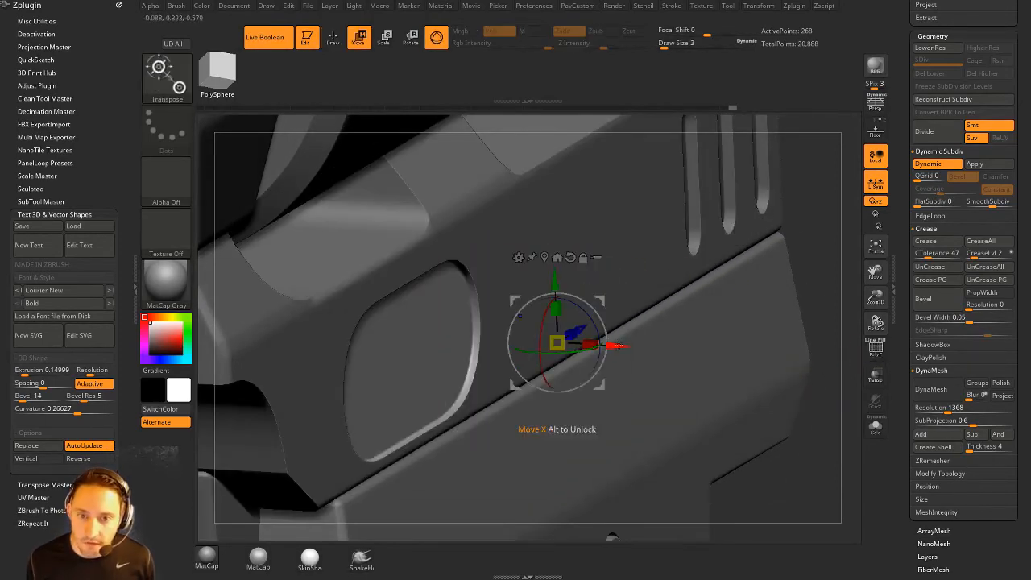
{"action": "left_click_drag", "start_coordinate": [615, 346], "coordinate": [605, 344]}
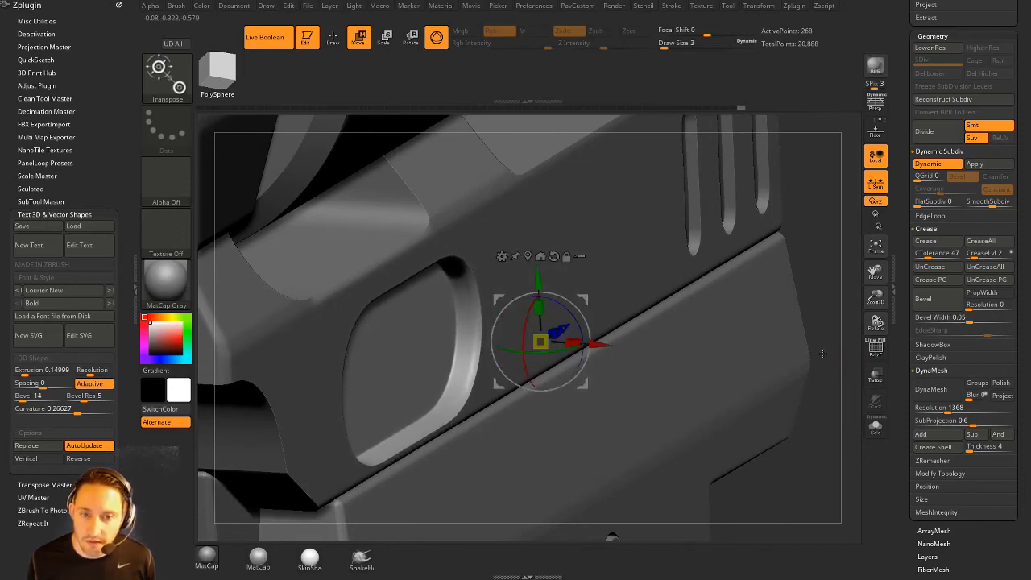
Step: Set the capsules' crease level to 3 and fine-tune their depth along X
{"action": "scroll", "coordinate": [944, 323], "scroll_direction": "down", "scroll_amount": 3}
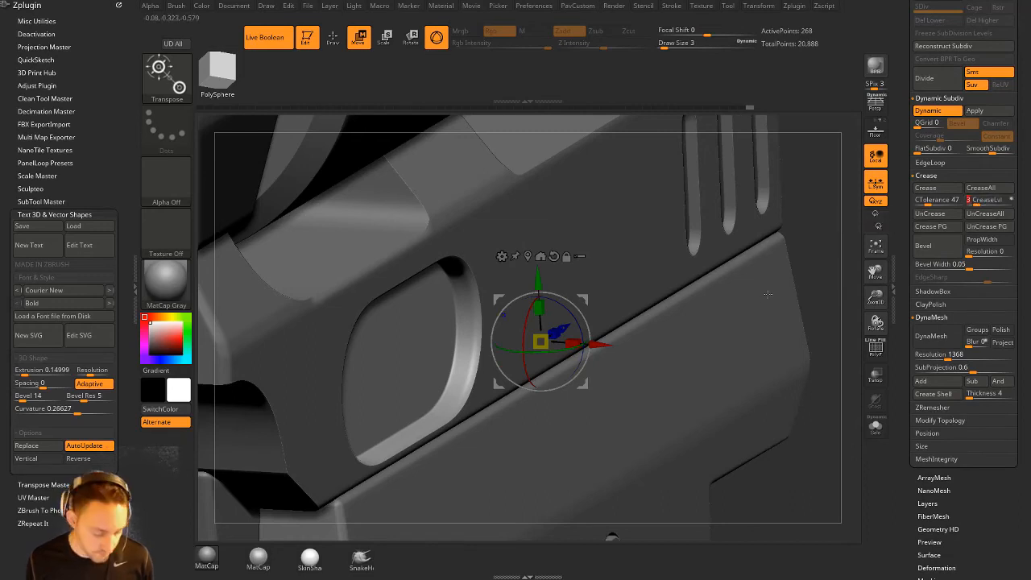
{"action": "key", "text": "q"}
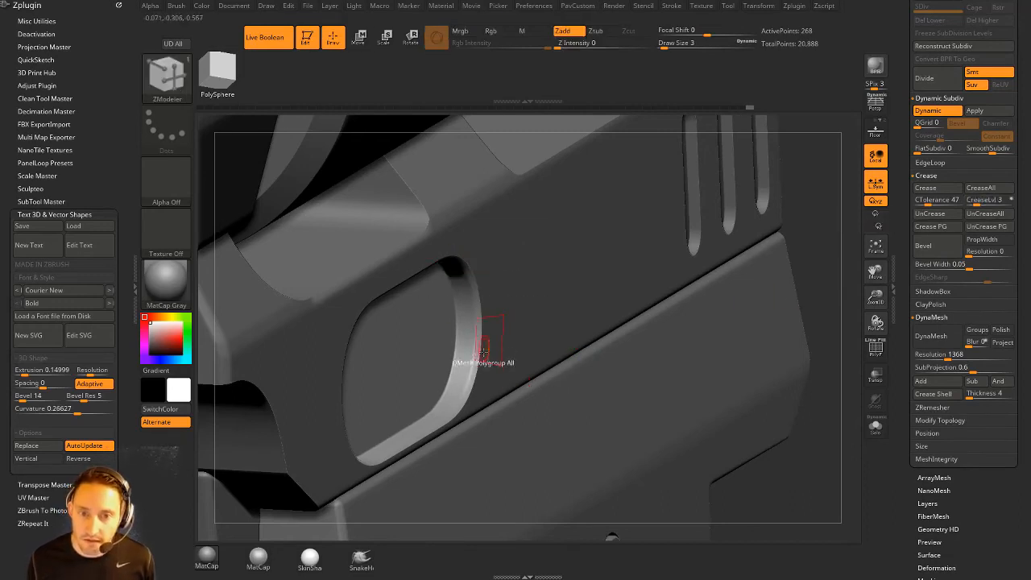
{"action": "left_click_drag", "start_coordinate": [818, 253], "coordinate": [700, 238]}
{"action": "key", "text": "w"}
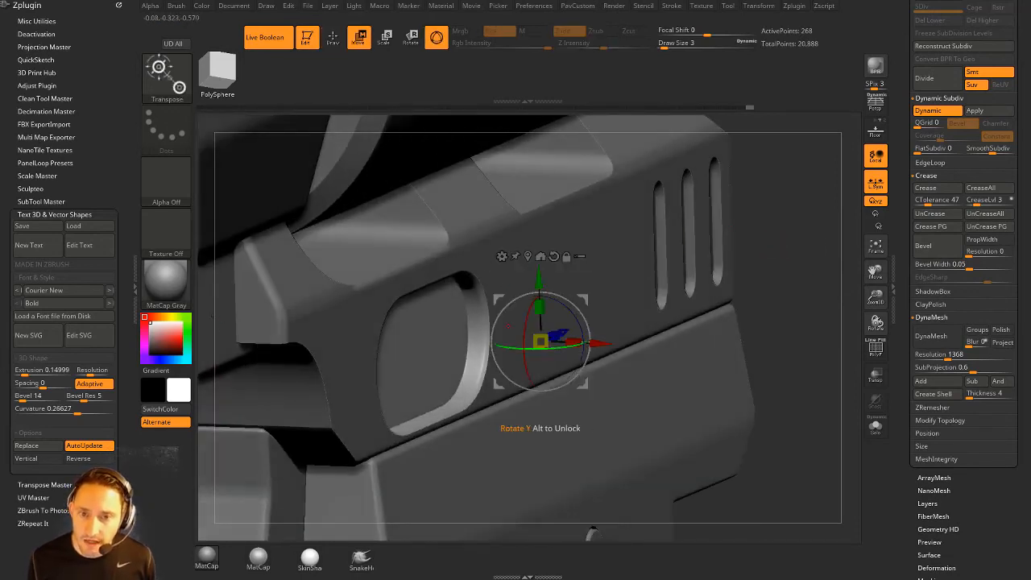
{"action": "left_click_drag", "start_coordinate": [602, 344], "coordinate": [599, 346]}
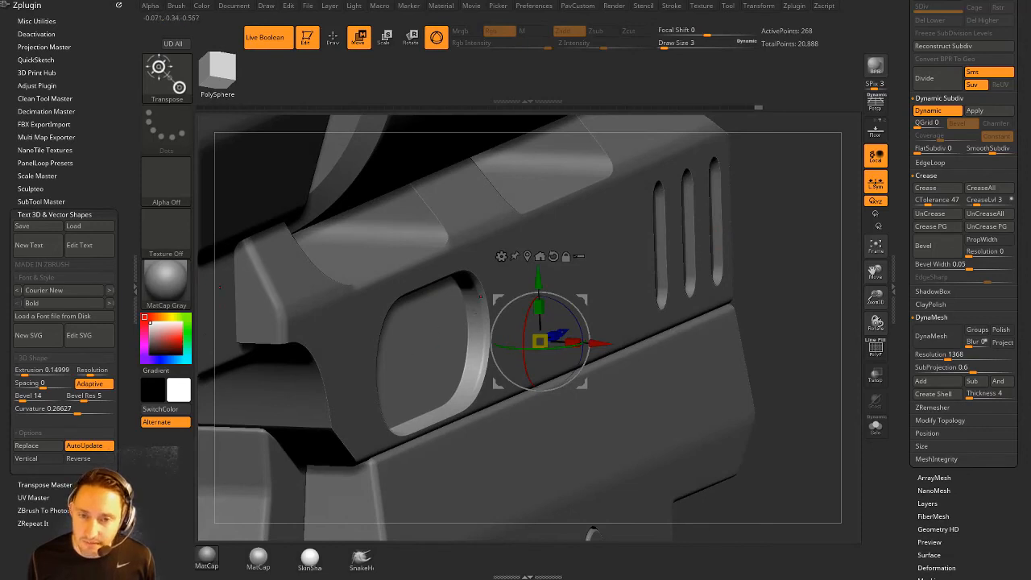
Step: Isolate the capsules in wireframe, mask everything except the inner end, and move that end along X to shorten the narrow stem
{"action": "left_click", "coordinate": [876, 427]}
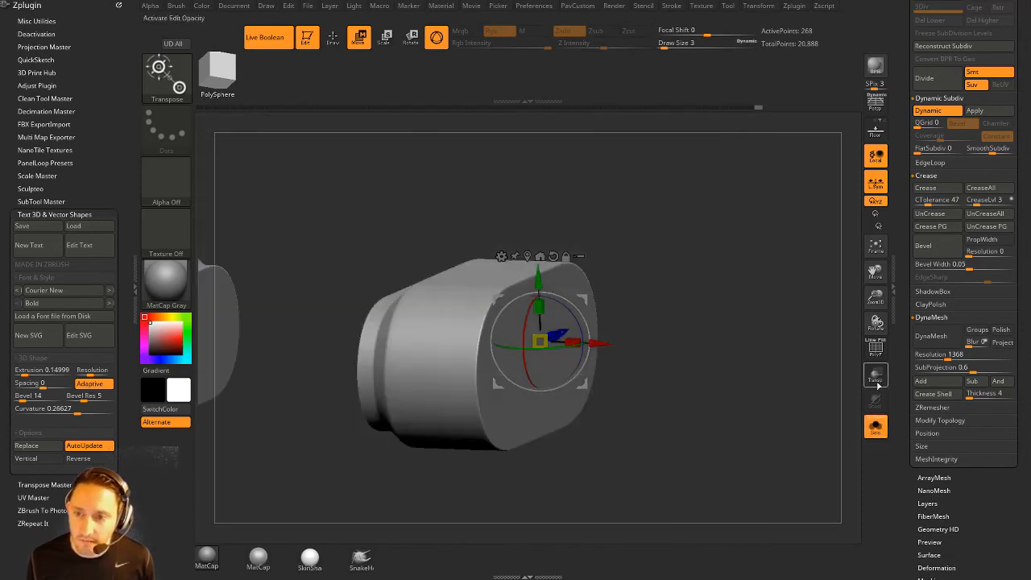
{"action": "left_click", "coordinate": [875, 348]}
{"action": "left_click_drag", "start_coordinate": [757, 359], "coordinate": [766, 323], "text": "shift"}
{"action": "key", "text": "q"}
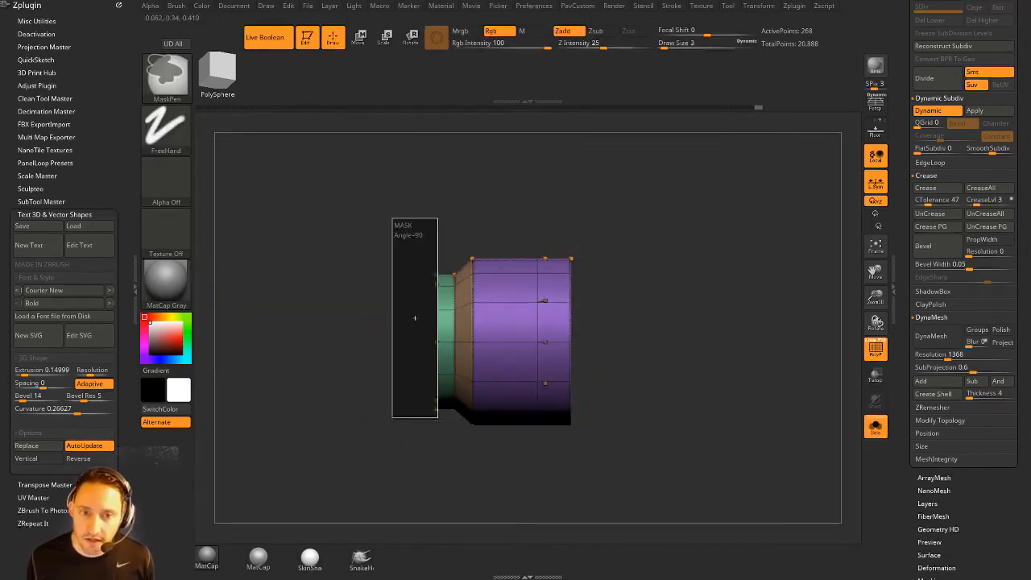
{"action": "key", "text": "w"}
{"action": "left_click_drag", "start_coordinate": [603, 340], "coordinate": [617, 342]}
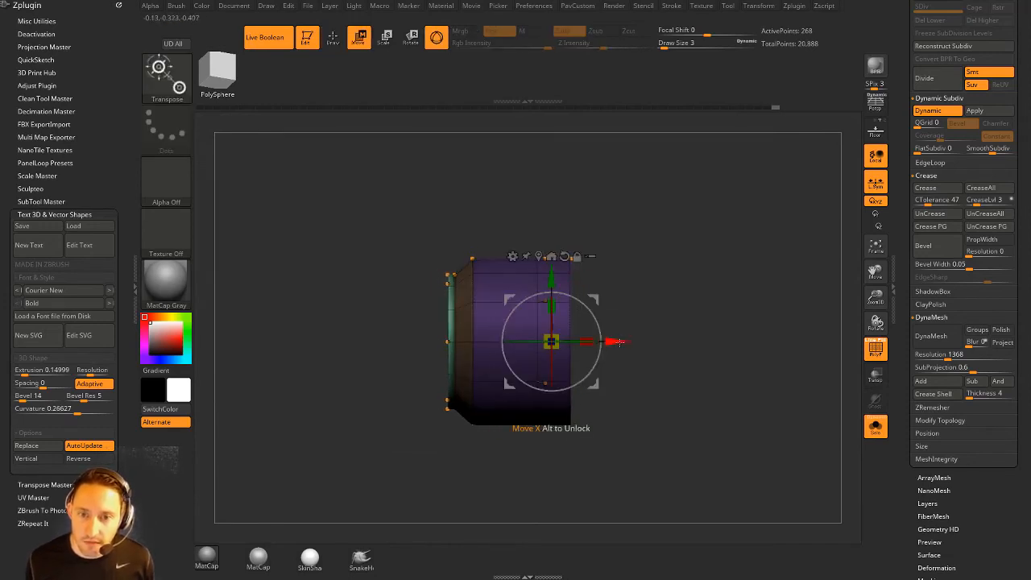
{"action": "key", "text": "q"}
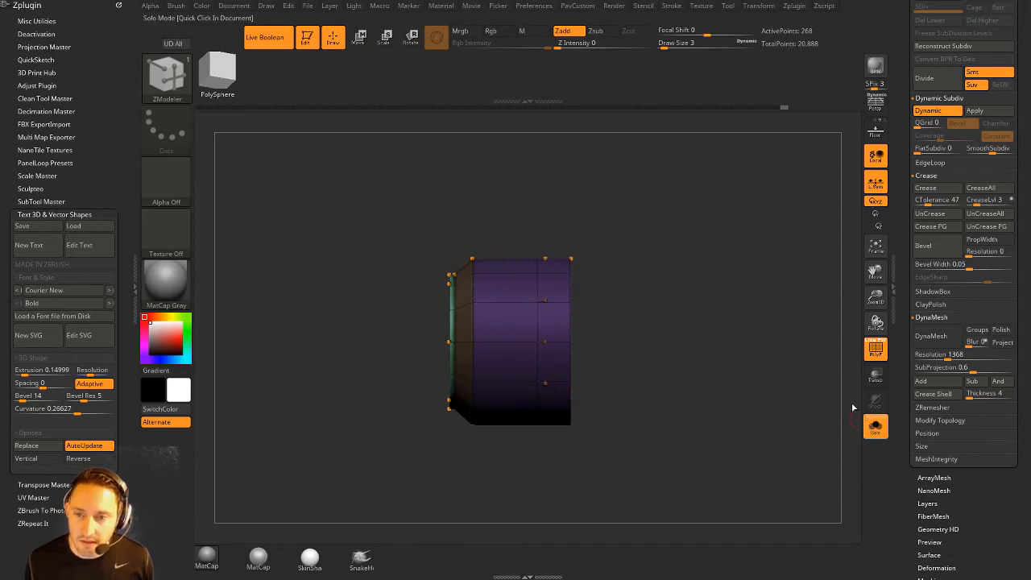
Step: Show the full revolver without wireframe and make the recess slightly shallower by adjusting the cutters along X
{"action": "left_click", "coordinate": [820, 342]}
{"action": "left_click_drag", "start_coordinate": [799, 343], "coordinate": [737, 345]}
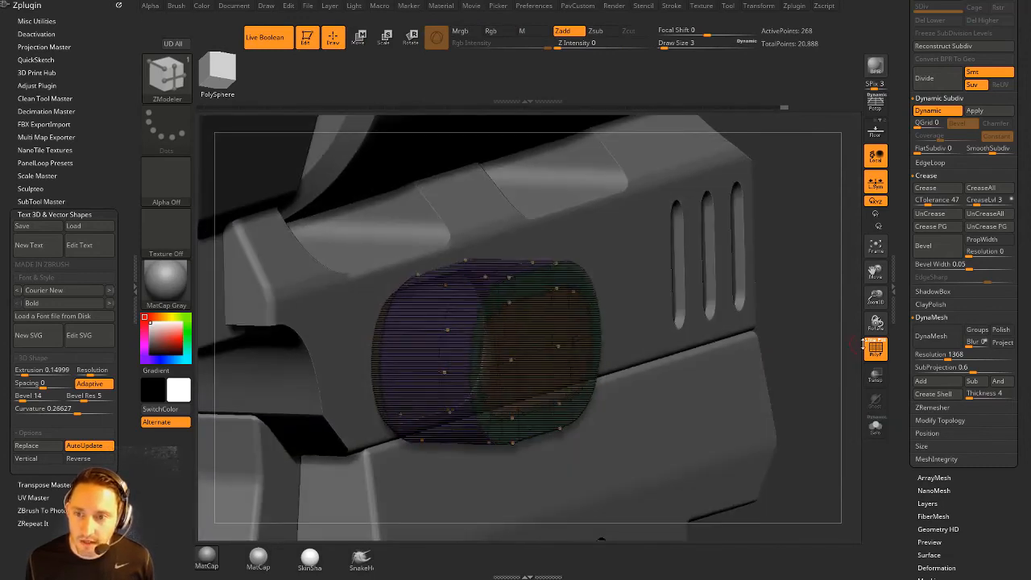
{"action": "key", "text": "shift+f"}
{"action": "left_click_drag", "start_coordinate": [811, 320], "coordinate": [808, 301]}
{"action": "key", "text": "w"}
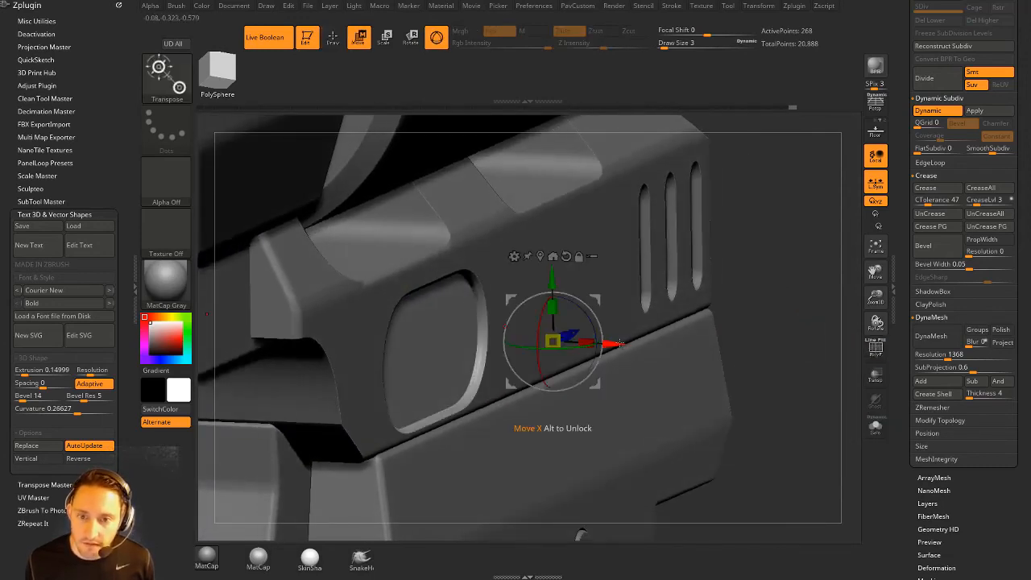
{"action": "left_click_drag", "start_coordinate": [619, 343], "coordinate": [618, 344]}
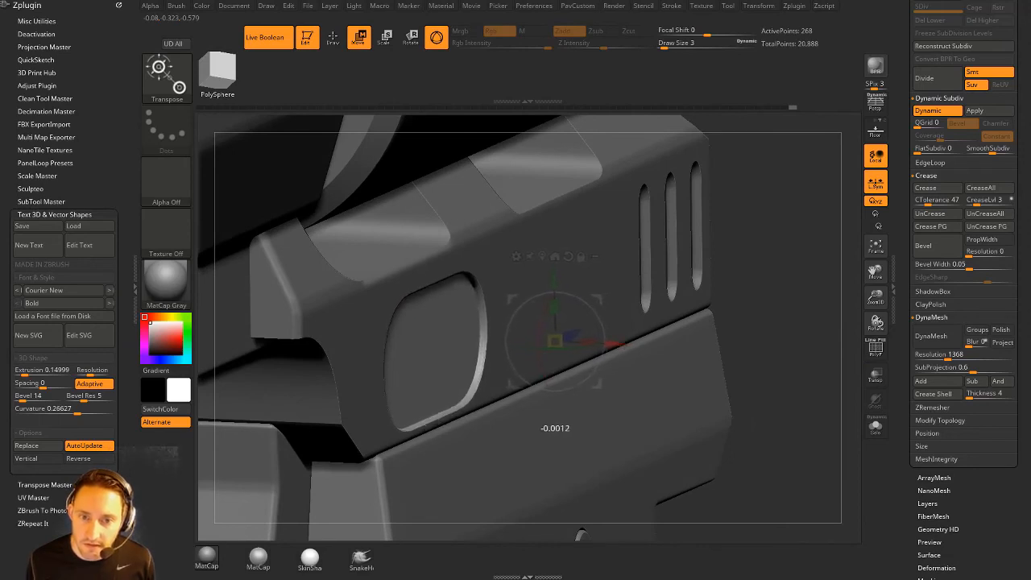
Step: Isolate the capsules again, mask for the inner end and shift it slightly outward along X, and bring back the full model
{"action": "mouse_move", "coordinate": [808, 293]}
{"action": "left_mouse_down"}
{"action": "mouse_move", "coordinate": [781, 296]}
{"action": "mouse_move", "coordinate": [842, 310]}
{"action": "left_mouse_up"}
{"action": "key", "text": "q"}
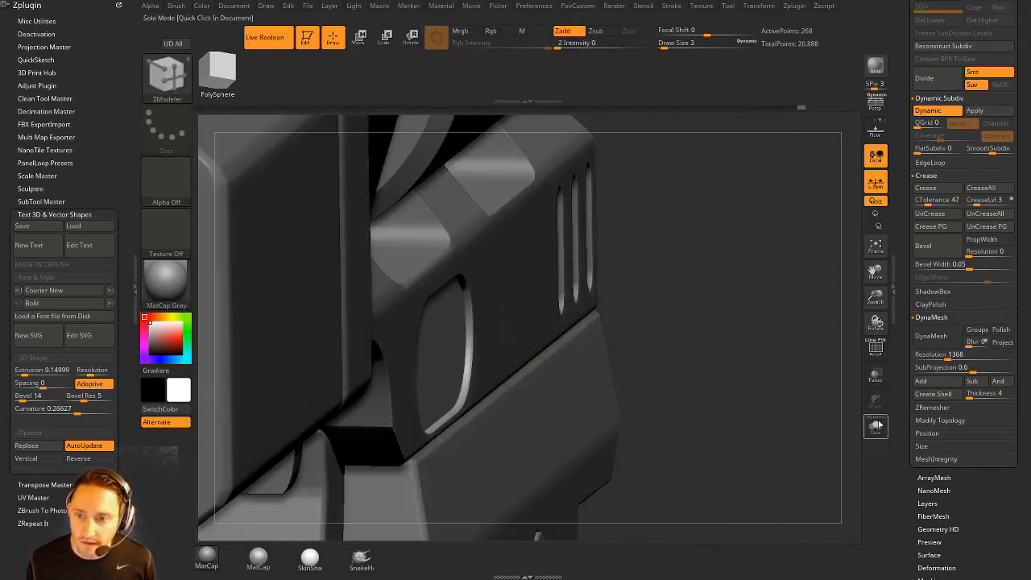
{"action": "left_click", "coordinate": [875, 425]}
{"action": "left_click_drag", "start_coordinate": [291, 195], "coordinate": [364, 513], "text": "ctrl"}
{"action": "key", "text": "w"}
{"action": "left_click_drag", "start_coordinate": [620, 342], "coordinate": [626, 341]}
{"action": "key", "text": "q"}
{"action": "mouse_move", "coordinate": [749, 332]}
{"action": "left_mouse_down", "text": "alt"}
{"action": "mouse_move", "coordinate": [764, 304]}
{"action": "mouse_move", "coordinate": [771, 311]}
{"action": "left_mouse_up", "text": "alt"}
{"action": "left_click", "coordinate": [875, 426]}
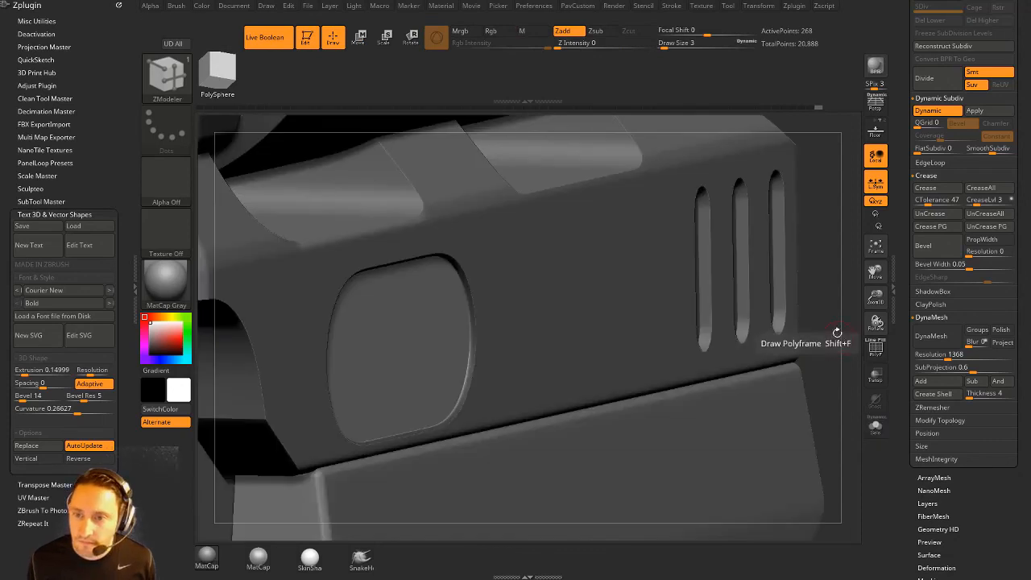
Step: Nudge the capsule cutters slightly upward in side view and adjust them lengthwise along the barrel
{"action": "mouse_move", "coordinate": [836, 329]}
{"action": "left_mouse_down", "text": "alt"}
{"action": "mouse_move", "coordinate": [799, 294]}
{"action": "mouse_move", "coordinate": [755, 290]}
{"action": "left_mouse_up", "text": "alt"}
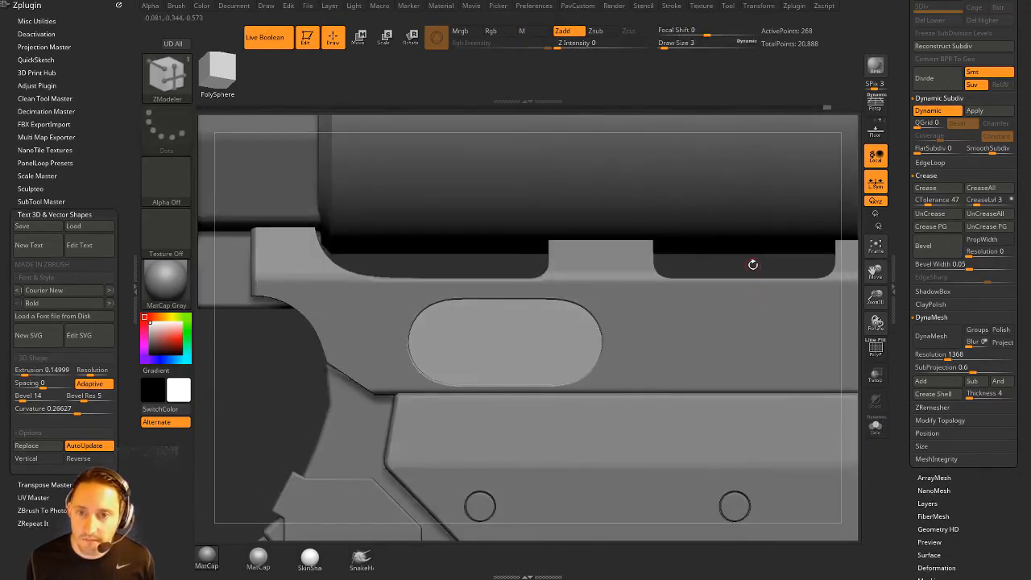
{"action": "key", "text": "w"}
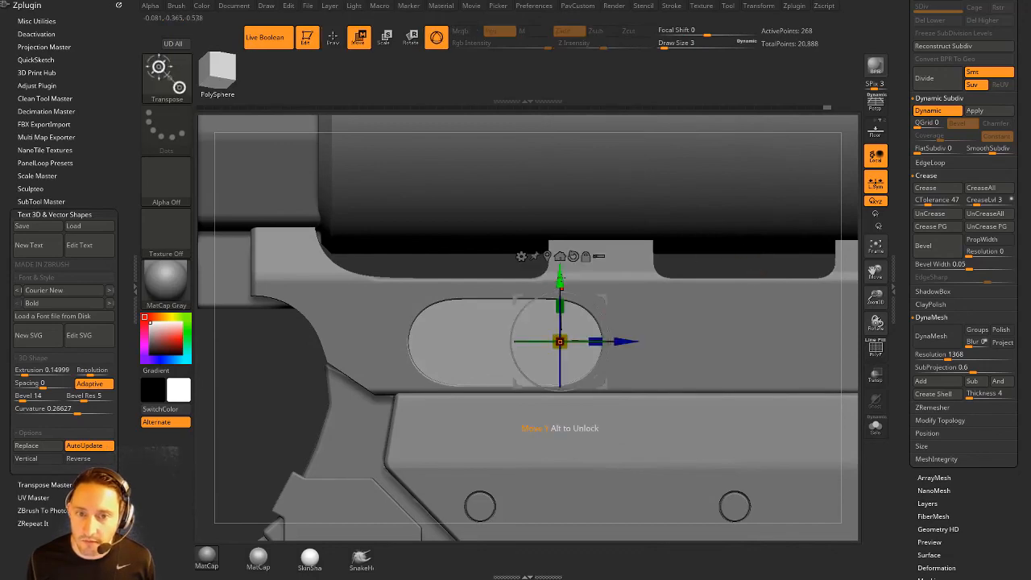
{"action": "left_click_drag", "start_coordinate": [560, 278], "coordinate": [560, 273]}
{"action": "left_click_drag", "start_coordinate": [600, 334], "coordinate": [639, 334]}
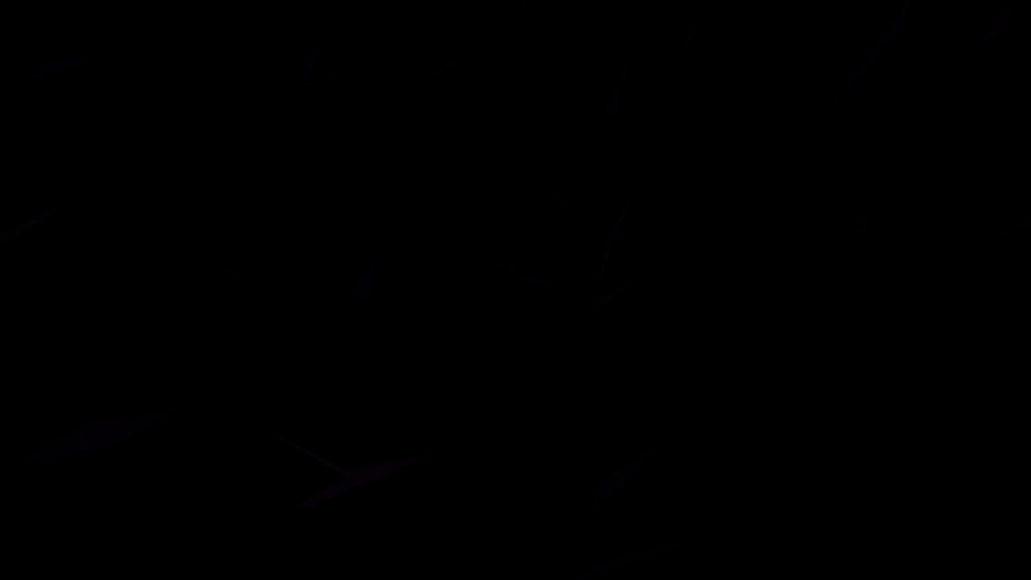